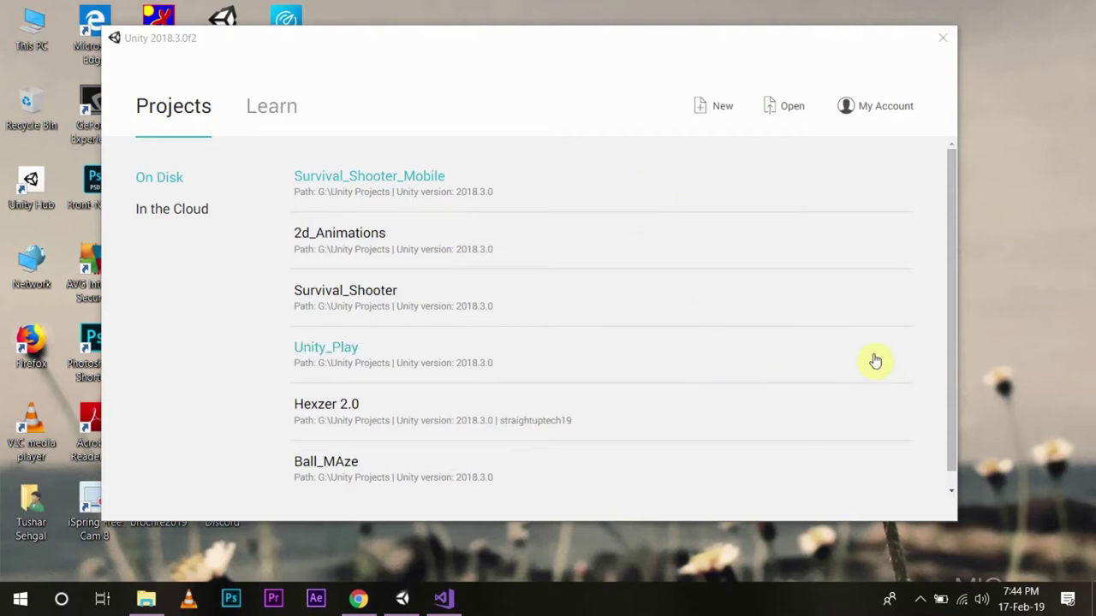
# Create a new 3D project named 3d_Animation_Tutorial in G:\Unity Projects.
pyautogui.click(726, 114)
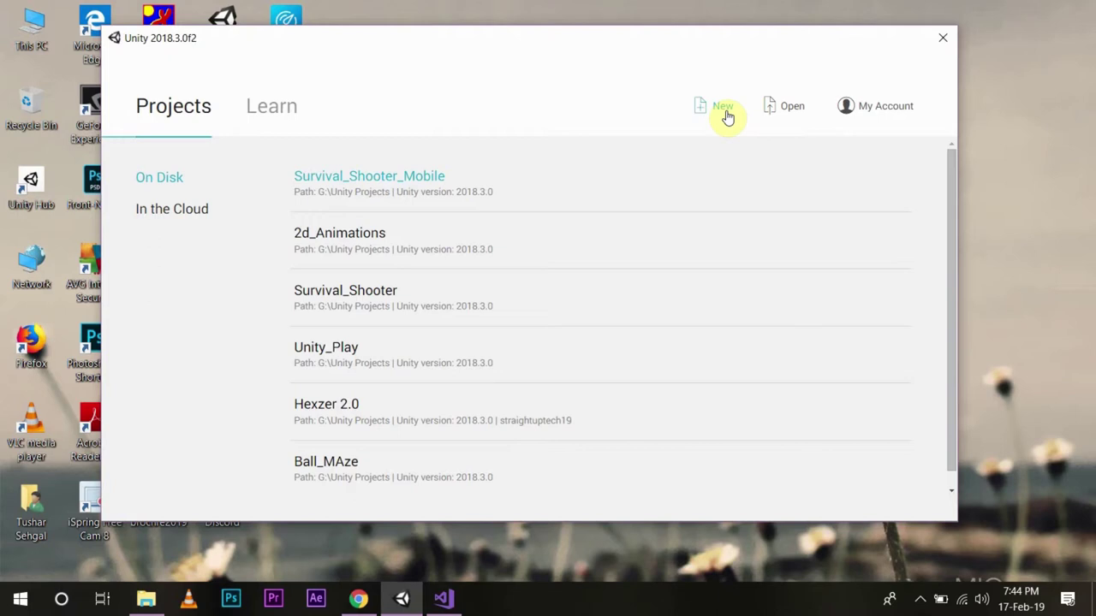
pyautogui.click(726, 117)
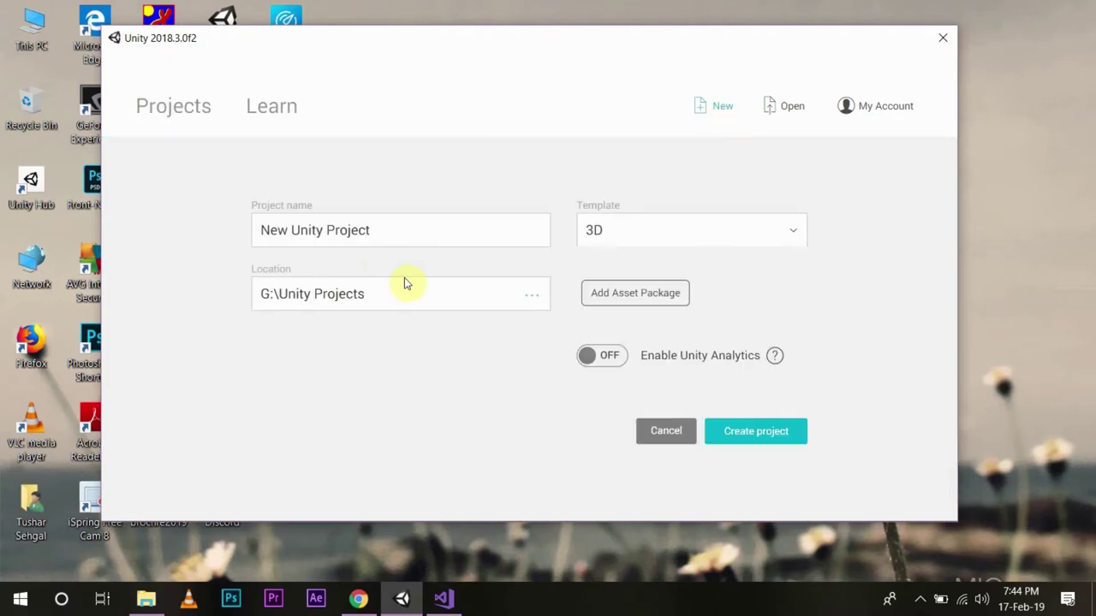
pyautogui.click(380, 237)
pyautogui.tripleClick(411, 237)
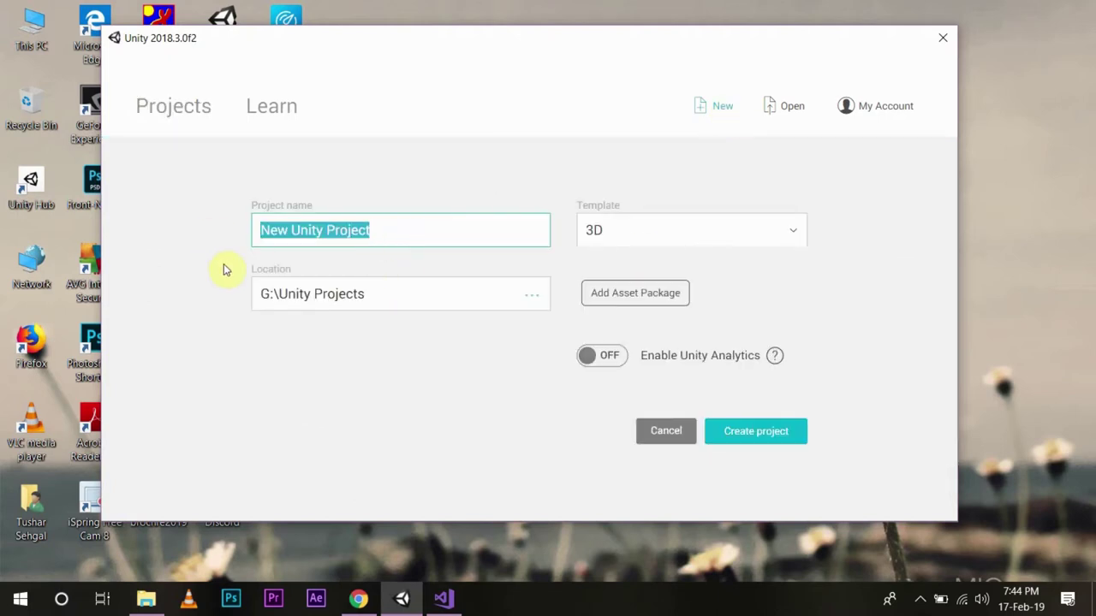
pyautogui.write('3d_Animation_Tutorial')
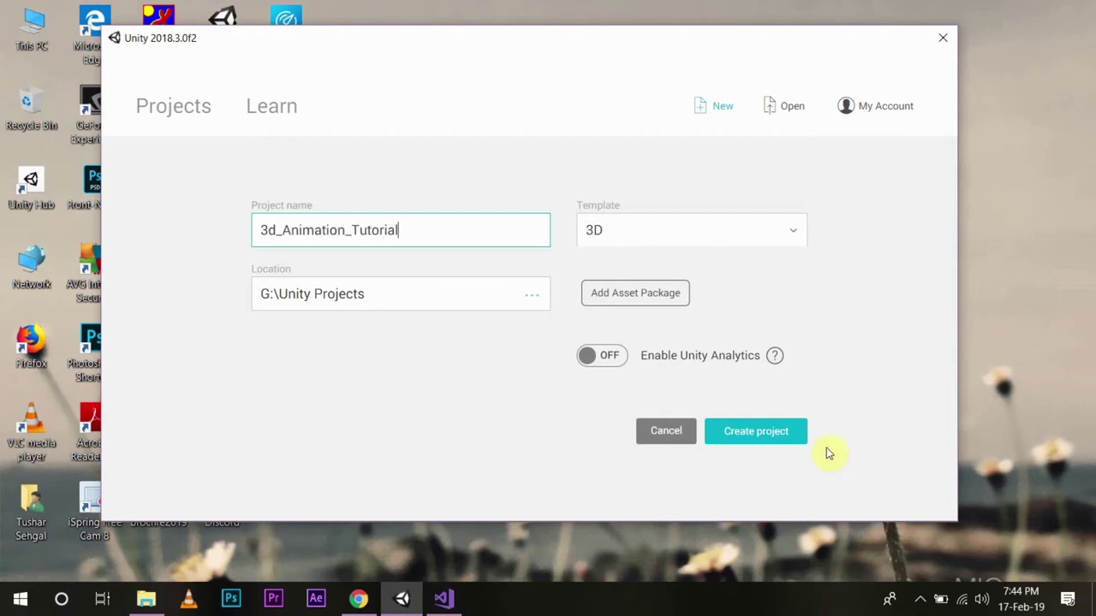
pyautogui.click(756, 435)
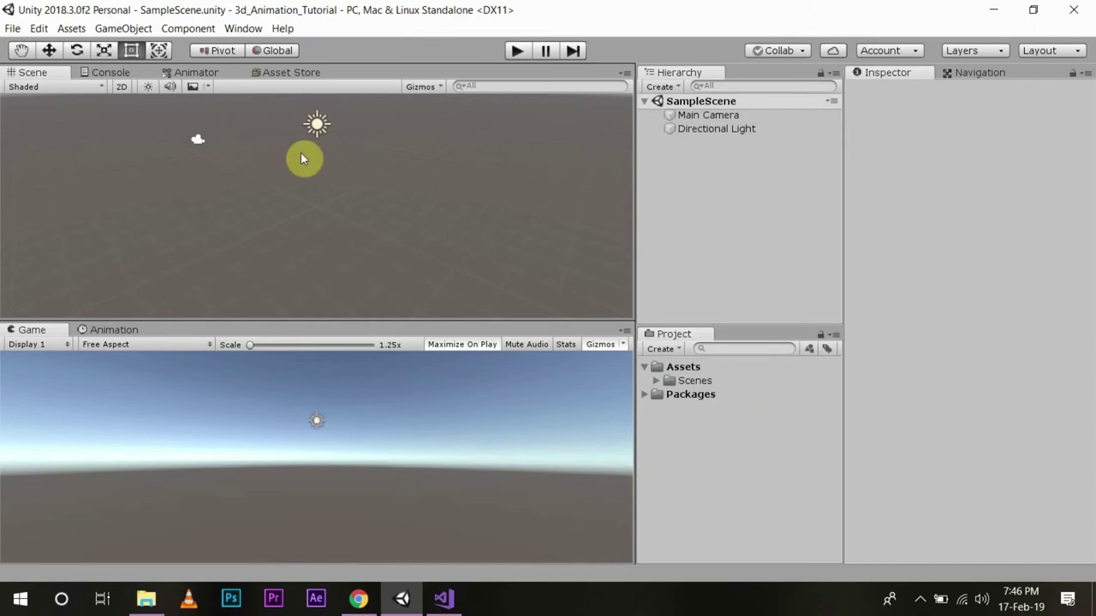
# Rename the SampleScene asset in the Scenes folder to 3dAnimationTest.
pyautogui.click(692, 103)
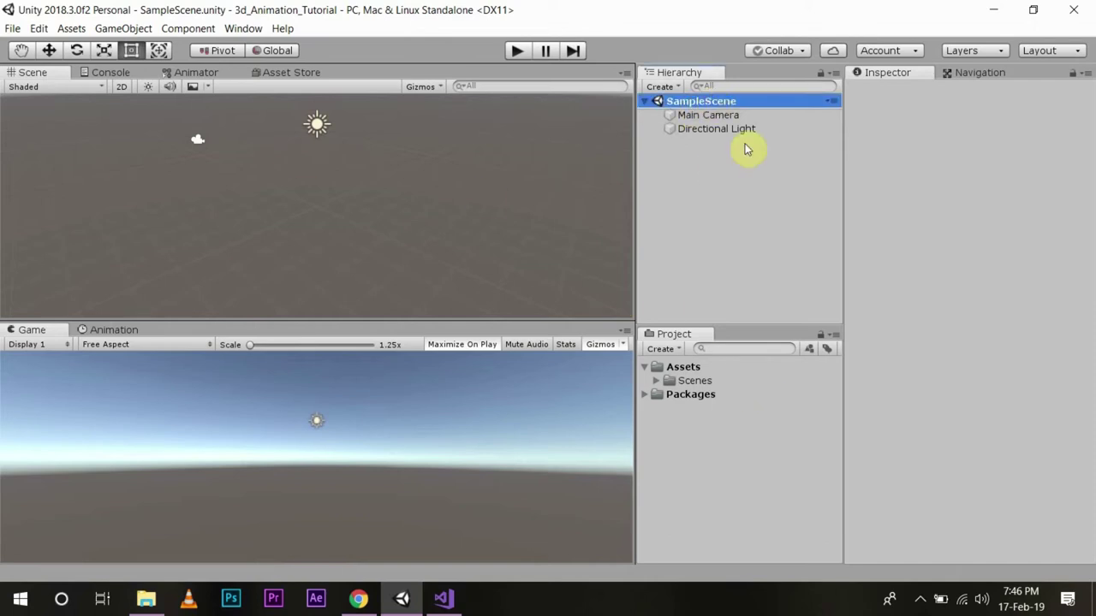
pyautogui.click(653, 384)
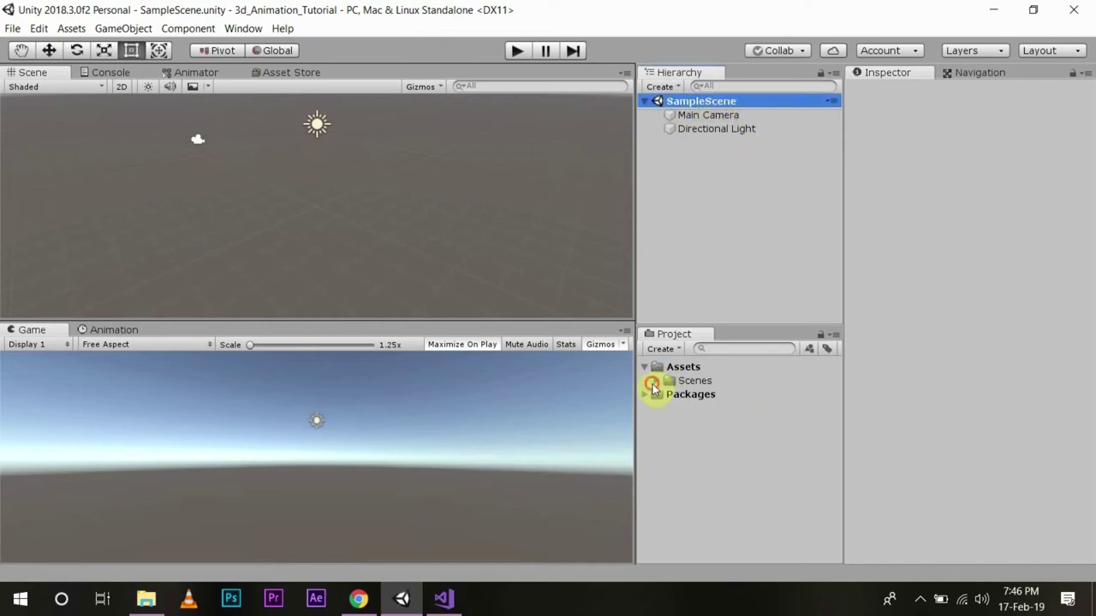
pyautogui.click(718, 396)
pyautogui.click(719, 399)
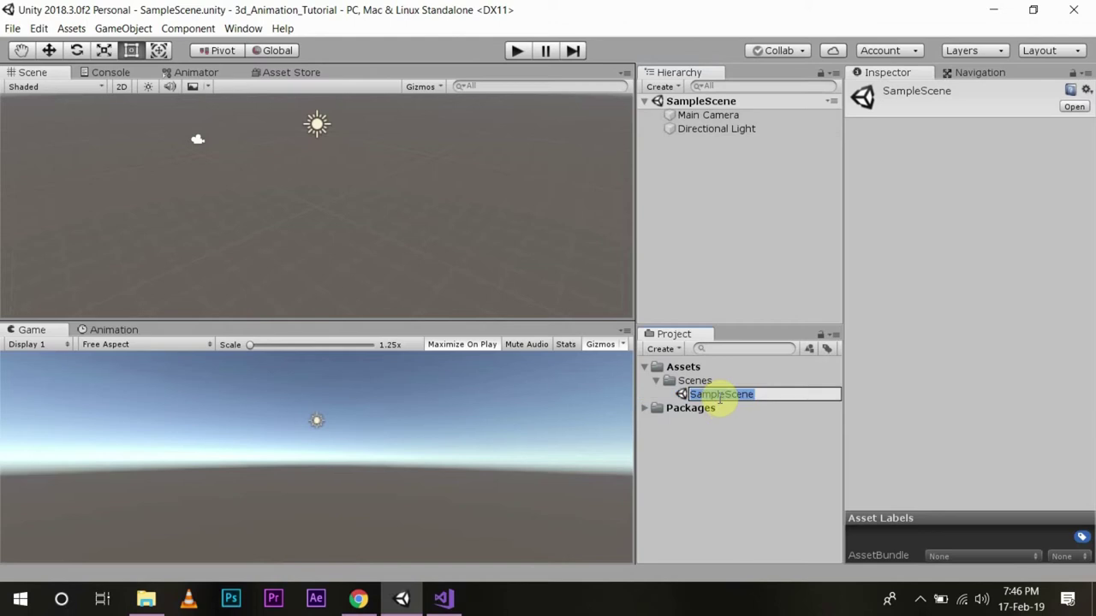
pyautogui.write('#')
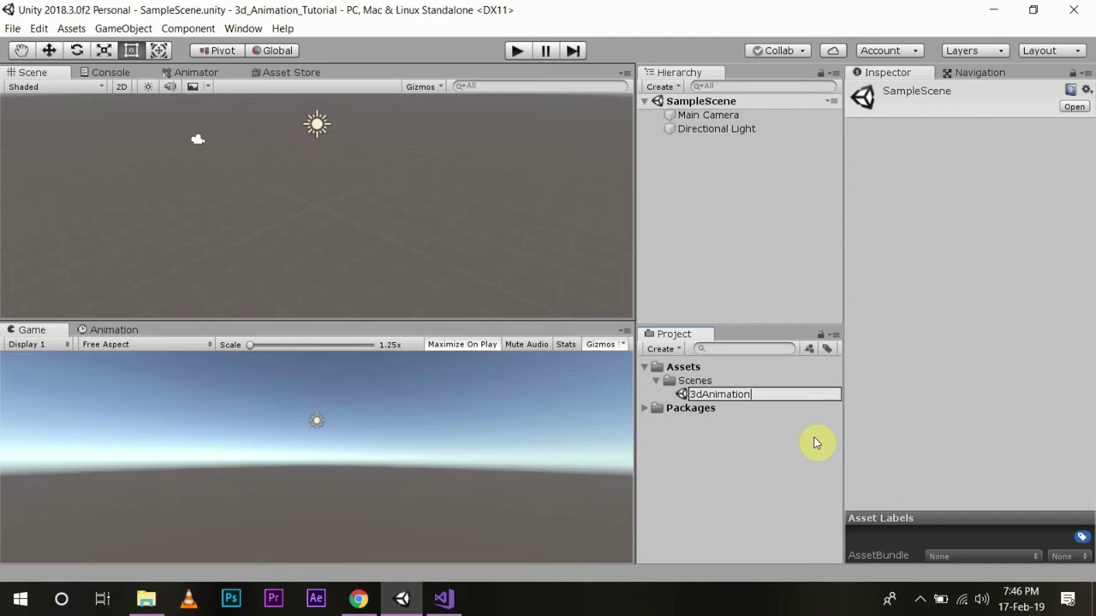
pyautogui.write('dAnimationTest')
pyautogui.press('Return')
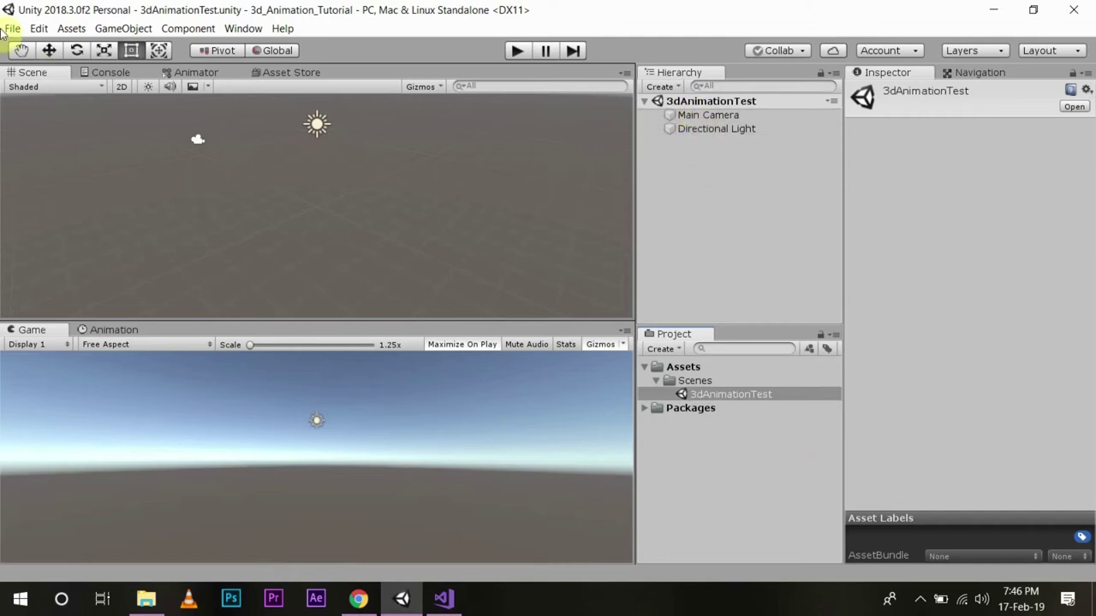
# Add a 3D Plane object to the scene as the ground and review its components.
pyautogui.click(116, 29)
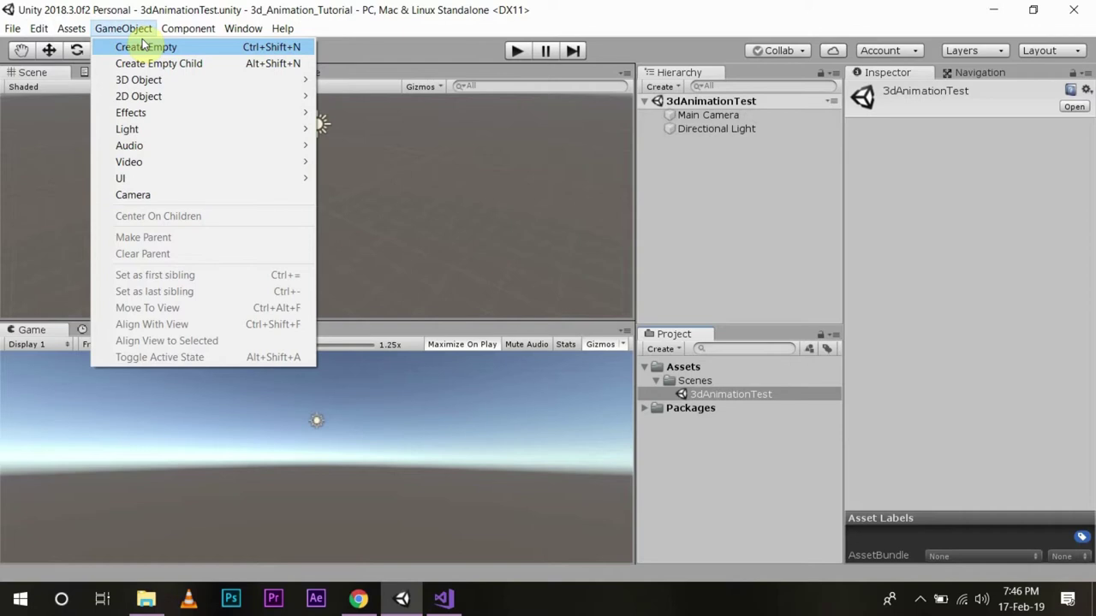
pyautogui.moveTo(172, 81)
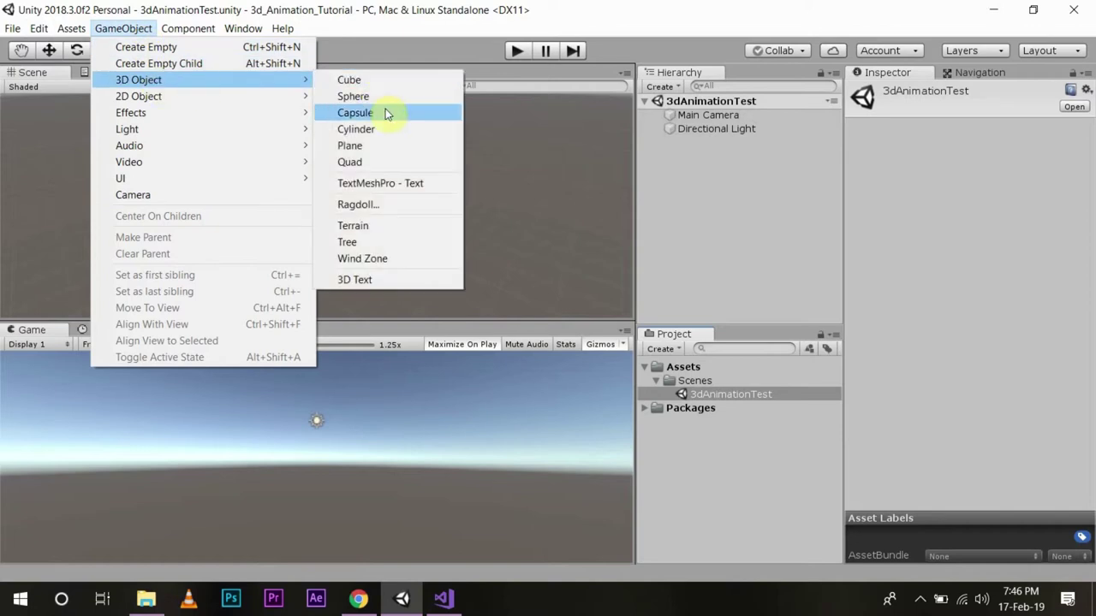
pyautogui.click(378, 145)
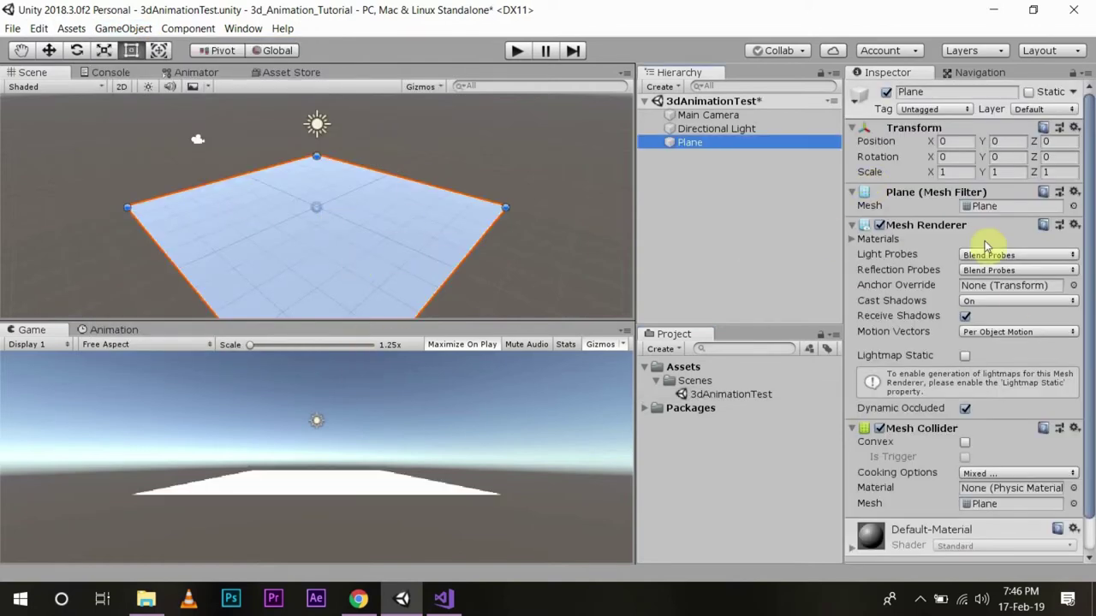
pyautogui.scroll(-2, 996, 380)
pyautogui.scroll(2, 961, 387)
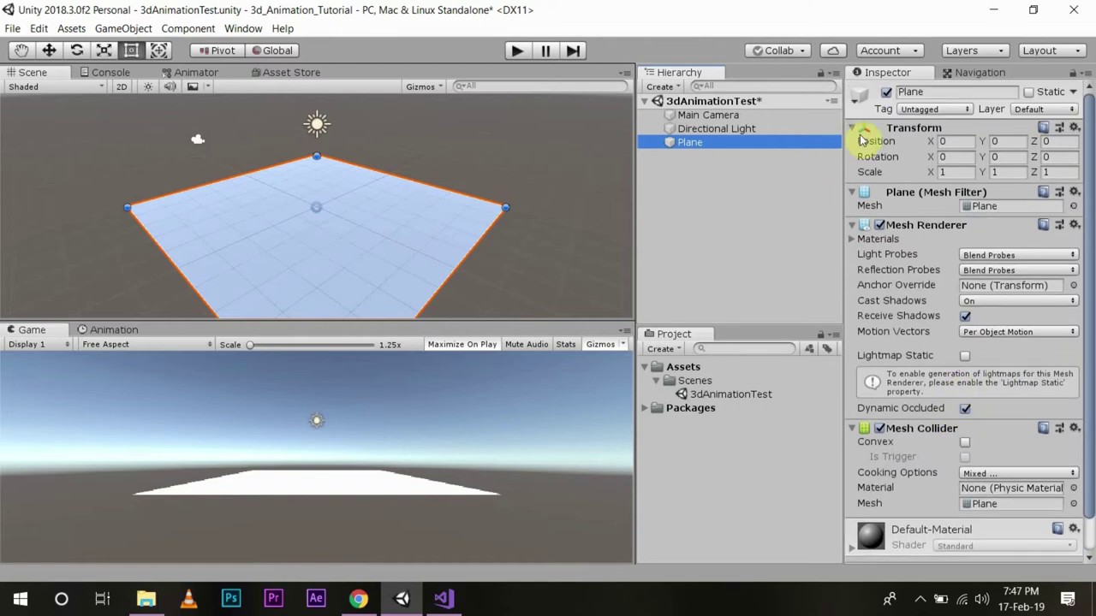
pyautogui.click(495, 268)
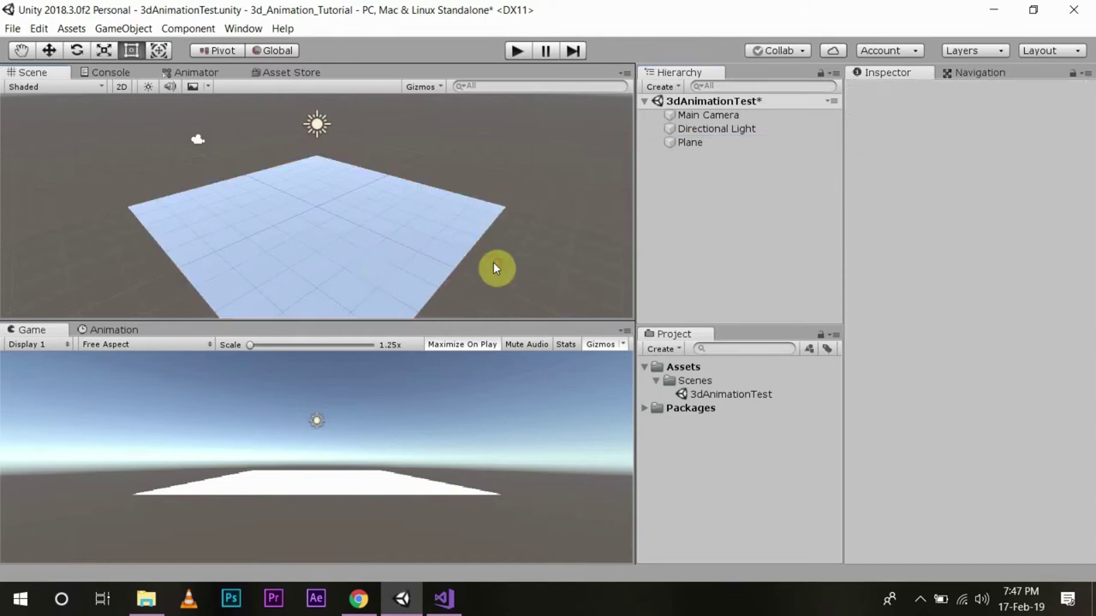
pyautogui.click(360, 250)
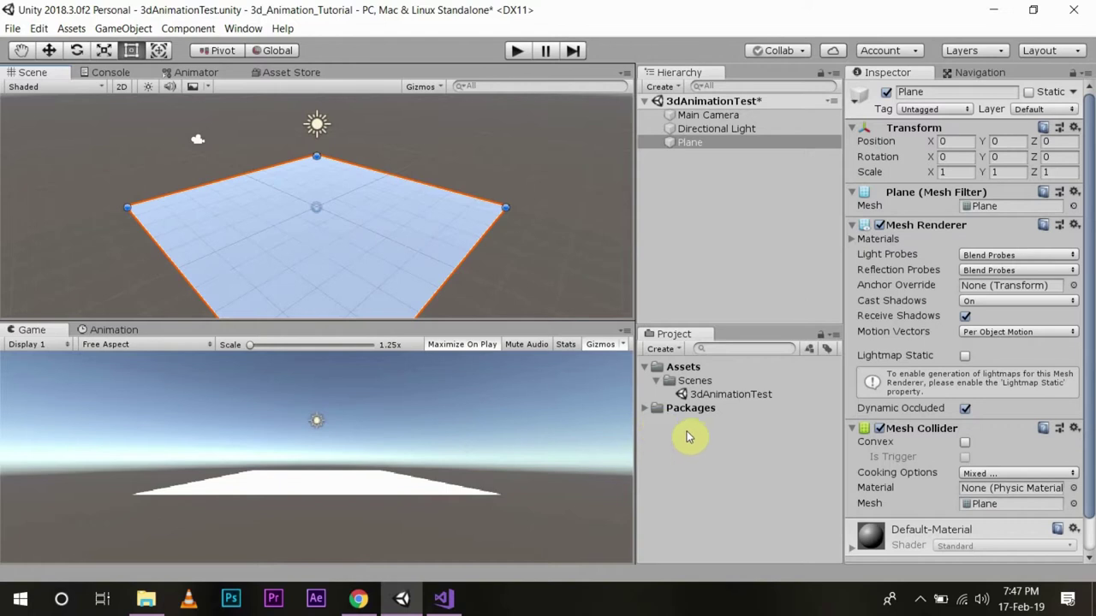
# Switch to File Explorer, import the demon folder from Survival_Shooter_Mobile's Assets into the Unity project's Assets, and expand it there.
pyautogui.click(146, 599)
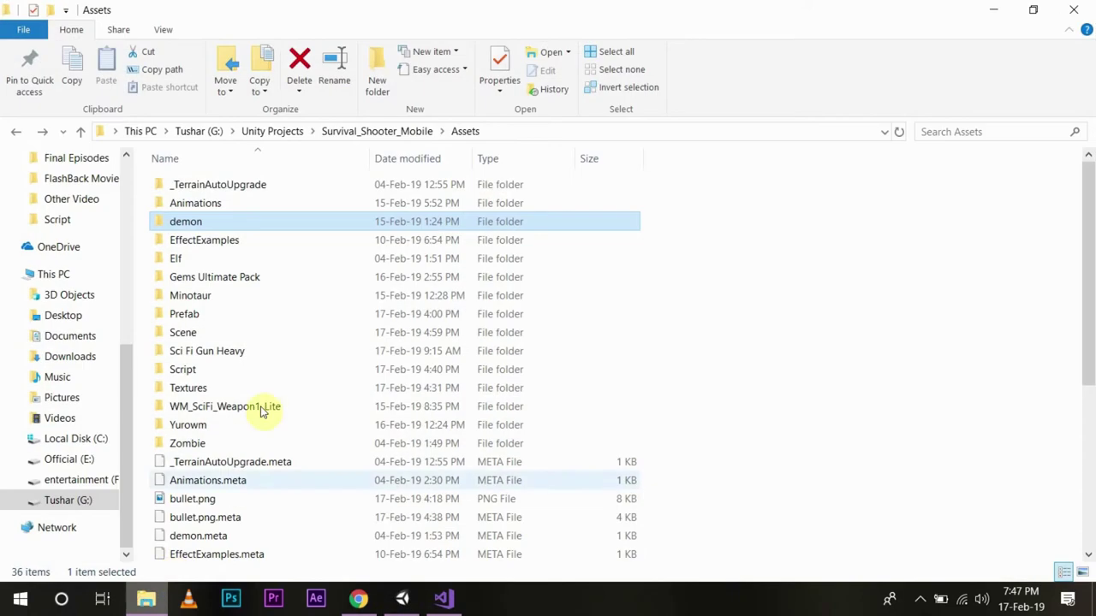
pyautogui.moveTo(210, 224); pyautogui.dragTo(676, 367)
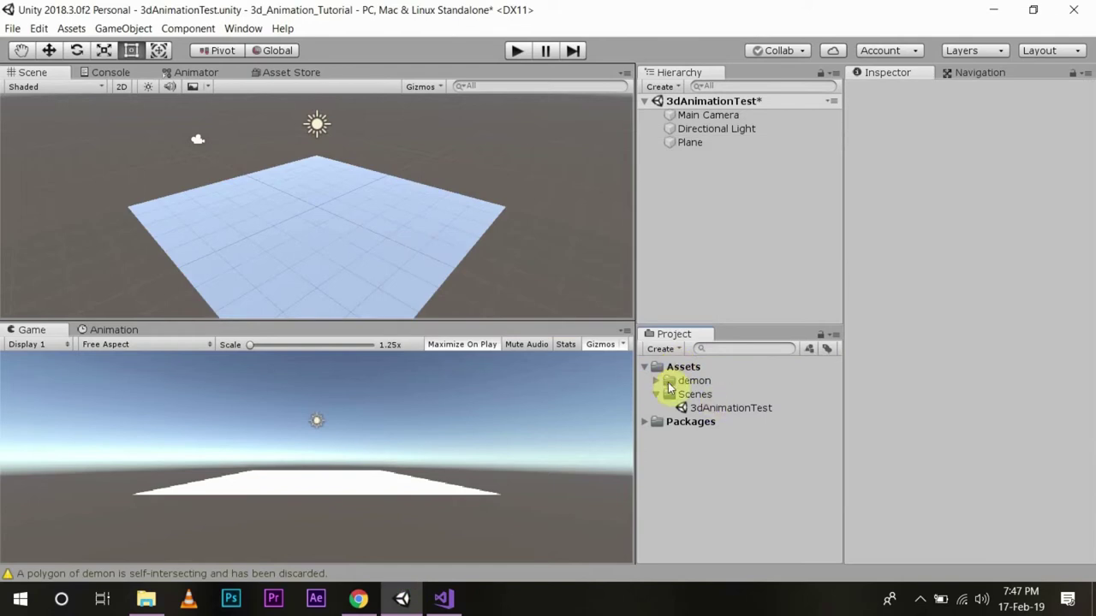
pyautogui.click(667, 381)
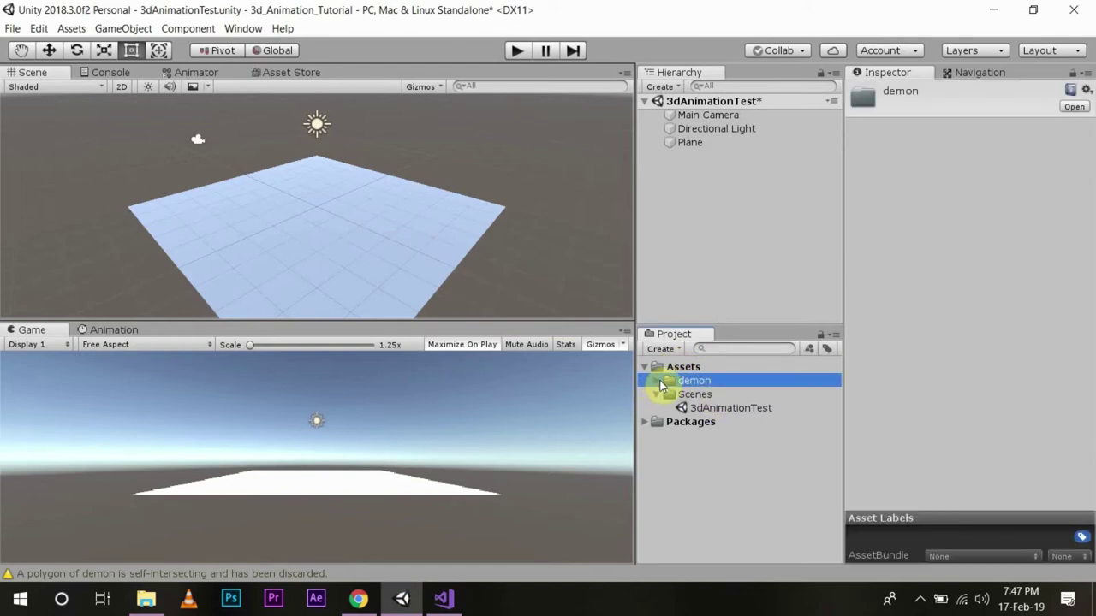
pyautogui.click(656, 381)
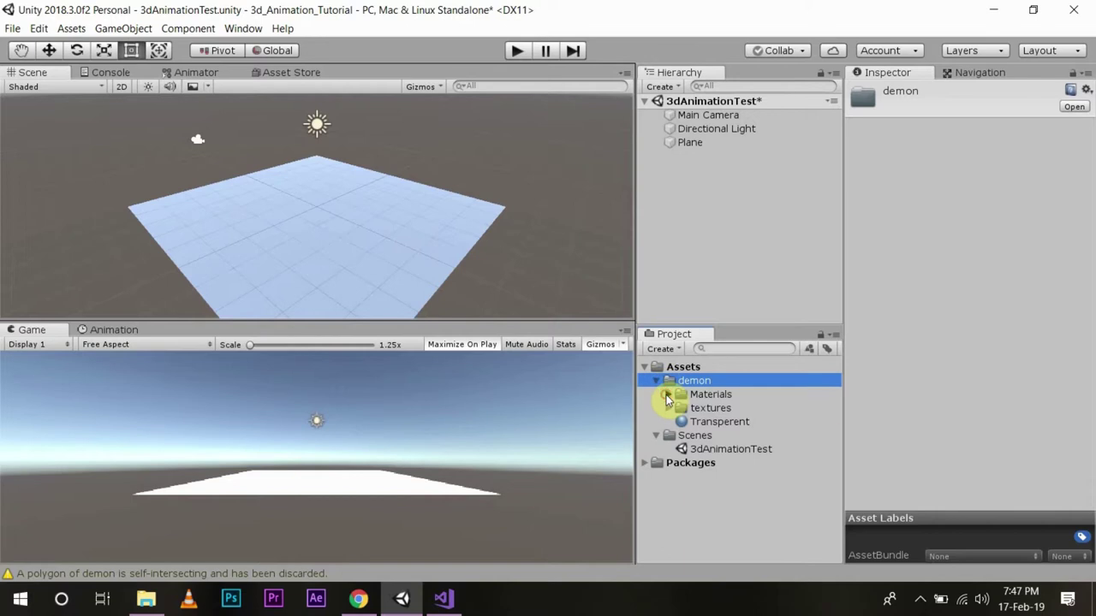
# Examine the demon folder's materials and textures, along with the demon model's contents and its Idle animation clip.
pyautogui.click(669, 393)
pyautogui.click(666, 477)
pyautogui.scroll(-3, 650, 430)
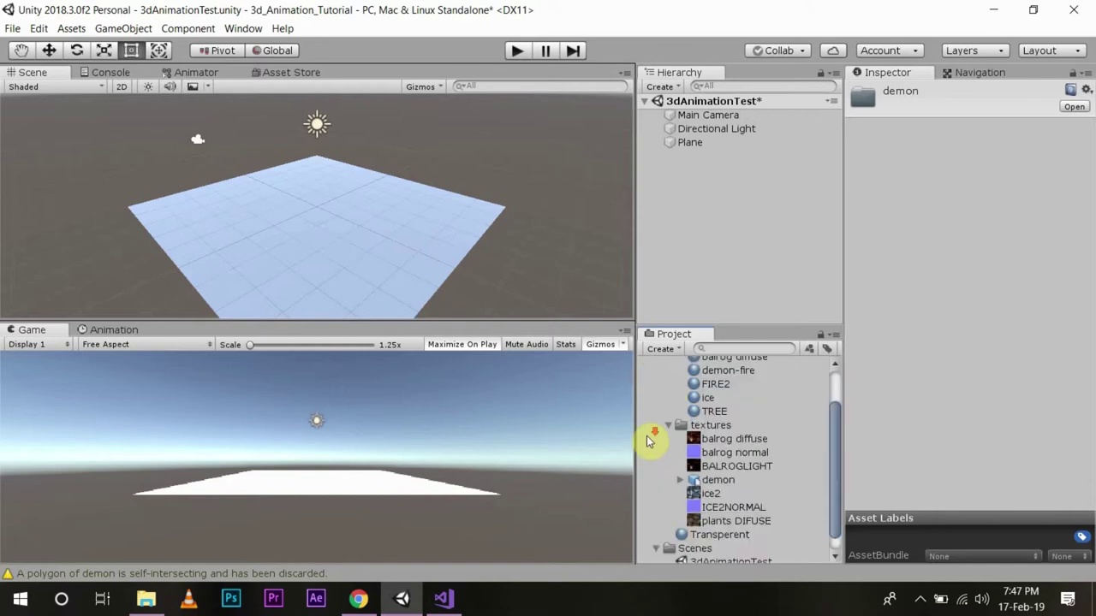
pyautogui.scroll(3, 656, 433)
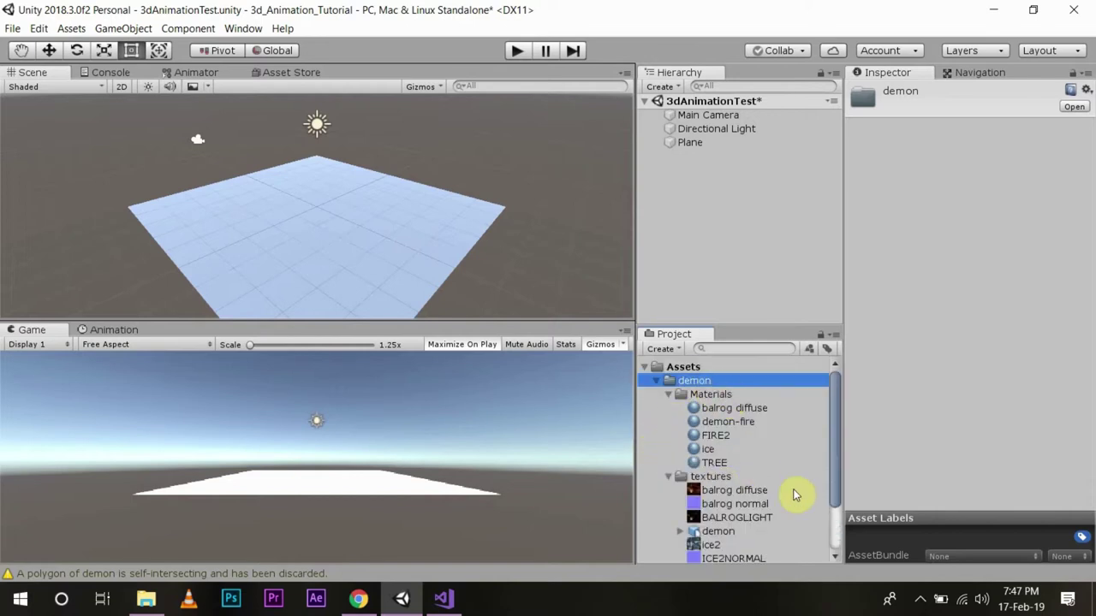
pyautogui.scroll(-3, 787, 495)
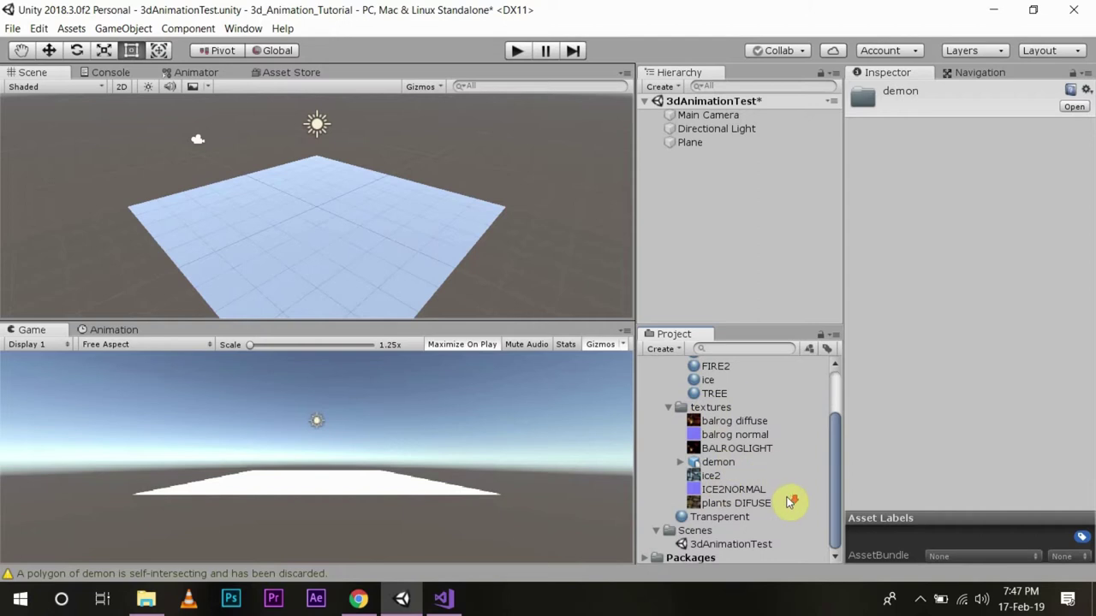
pyautogui.click(679, 463)
pyautogui.click(679, 463)
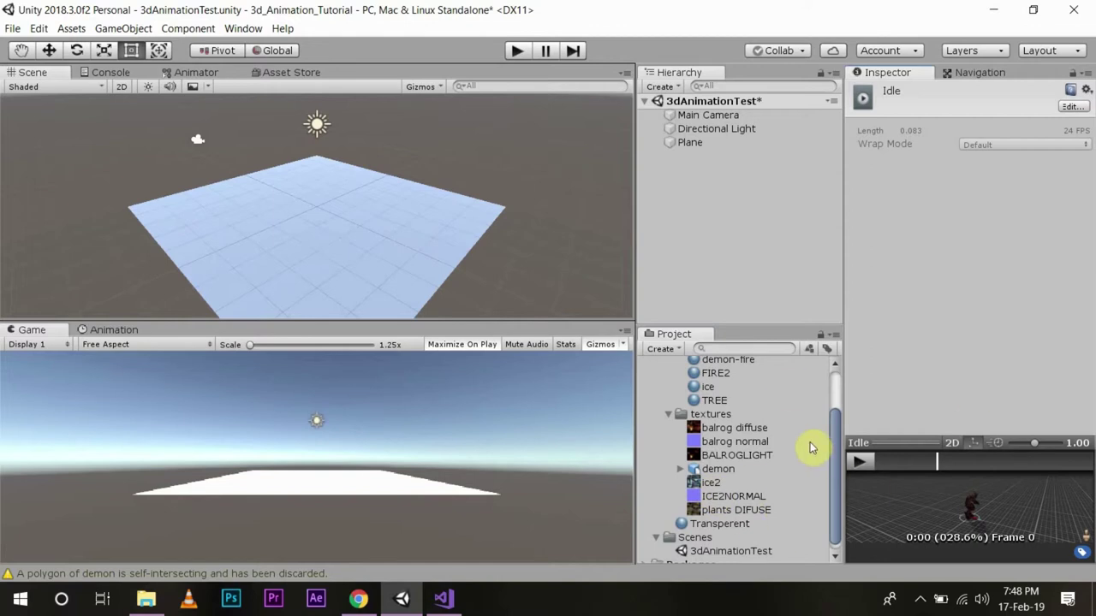
pyautogui.scroll(3, 814, 485)
pyautogui.scroll(-3, 814, 485)
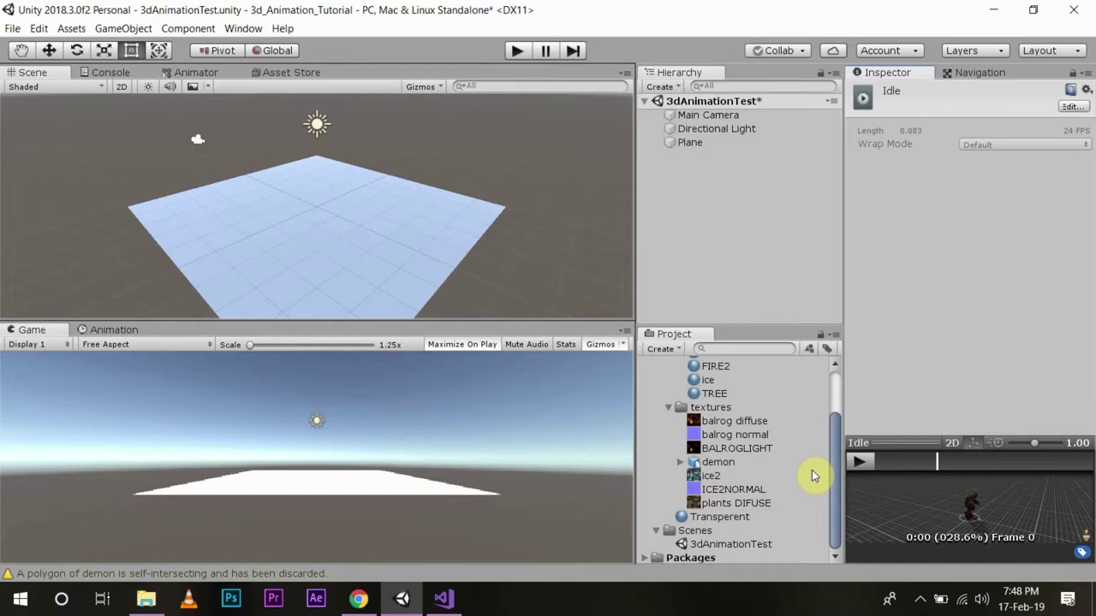
pyautogui.scroll(3, 812, 472)
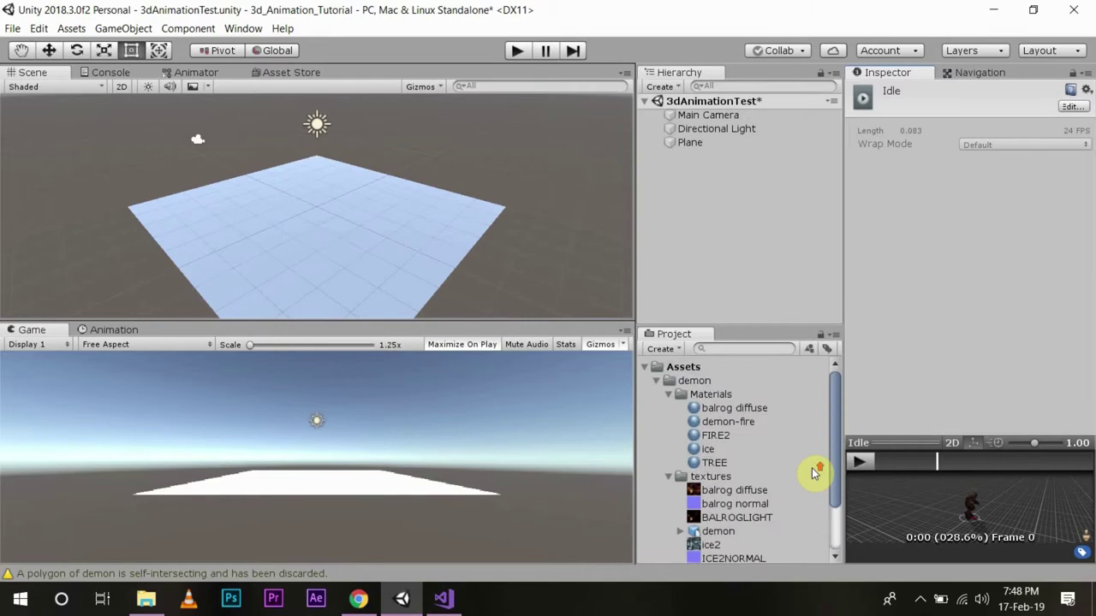
# Place the demon model from the textures folder onto the plane in the scene and reset its Transform.
pyautogui.scroll(-3, 820, 471)
pyautogui.moveTo(718, 463); pyautogui.dragTo(321, 225)
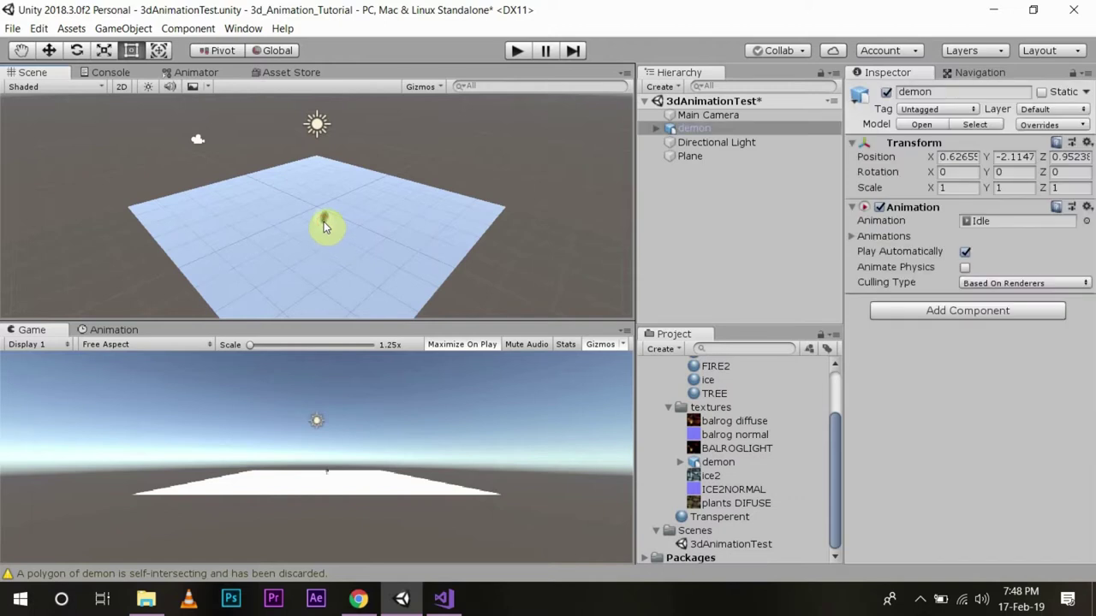
pyautogui.doubleClick(657, 130)
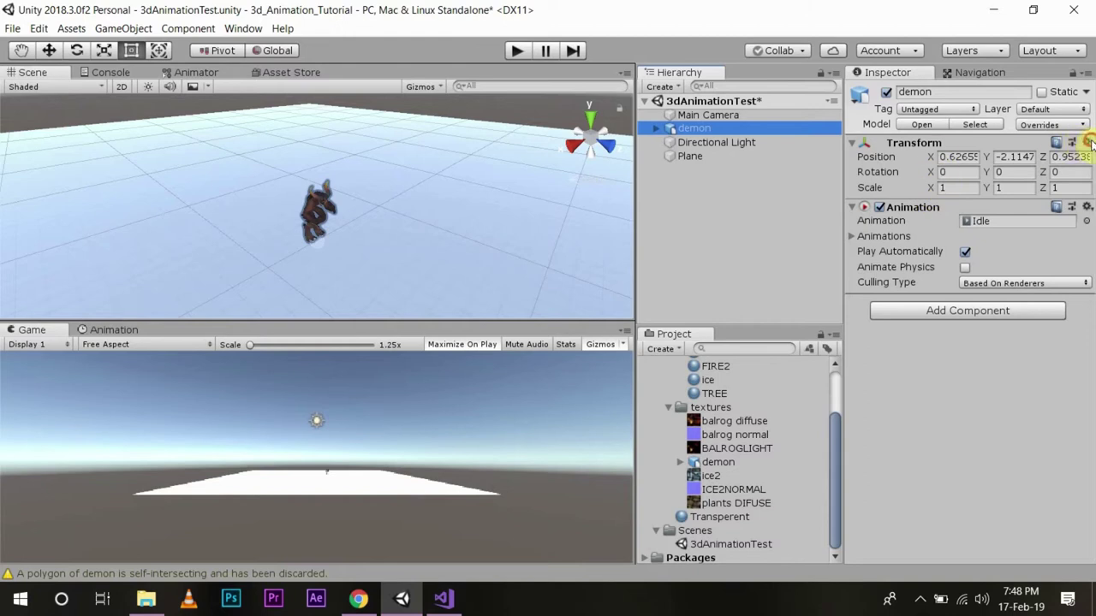
pyautogui.rightClick(1052, 146)
pyautogui.click(1047, 160)
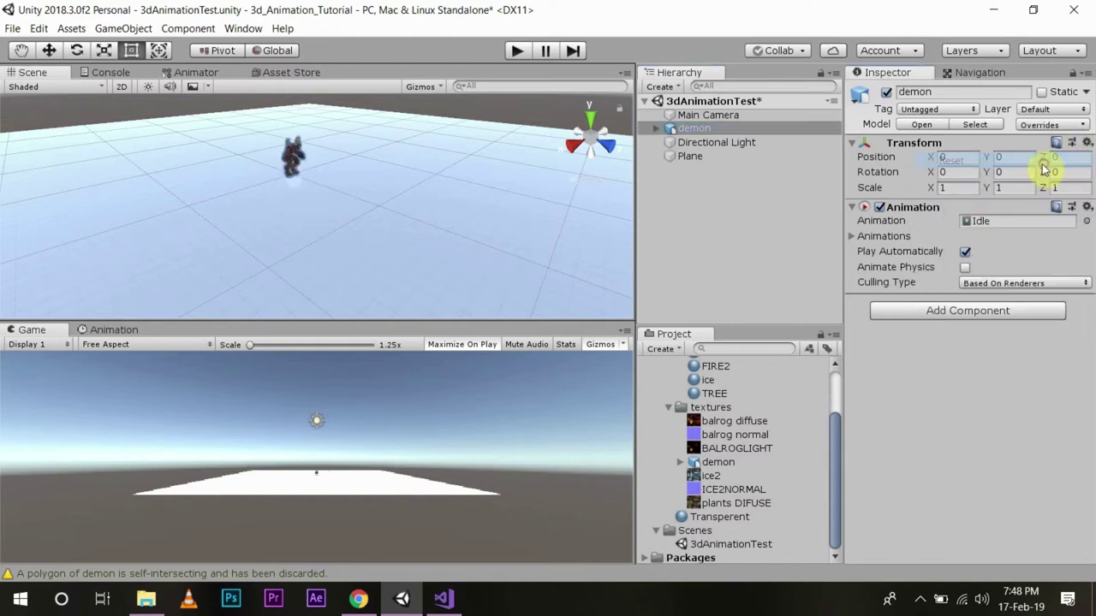
# Set the demon's scale to 4 on the X, Y and Z axes and check its size in the scene.
pyautogui.click(956, 189)
pyautogui.write('4')
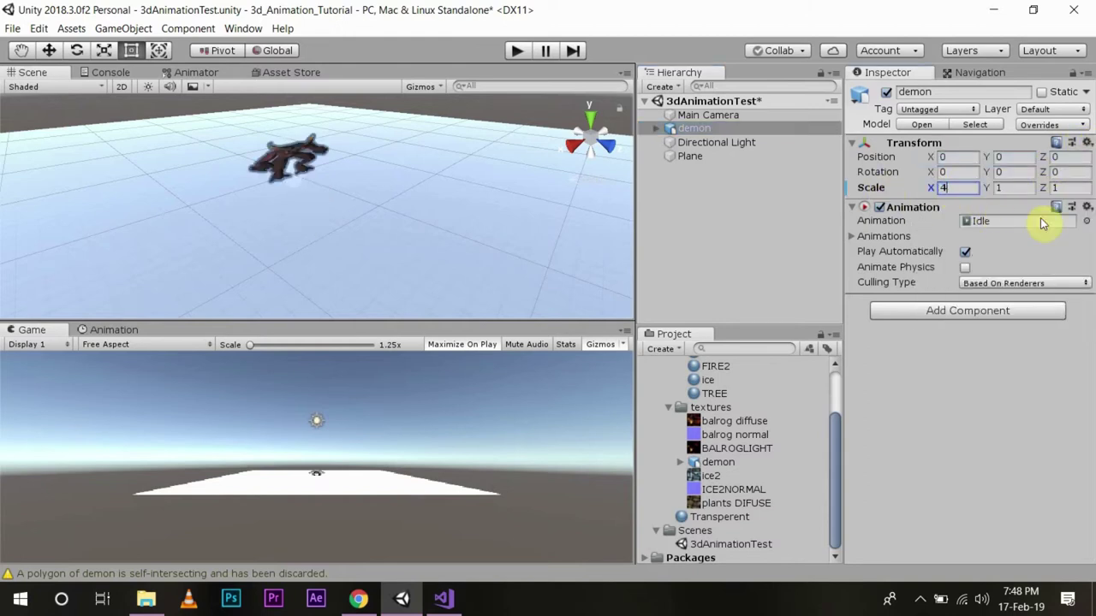
pyautogui.click(1000, 189)
pyautogui.write('4')
pyautogui.click(1059, 188)
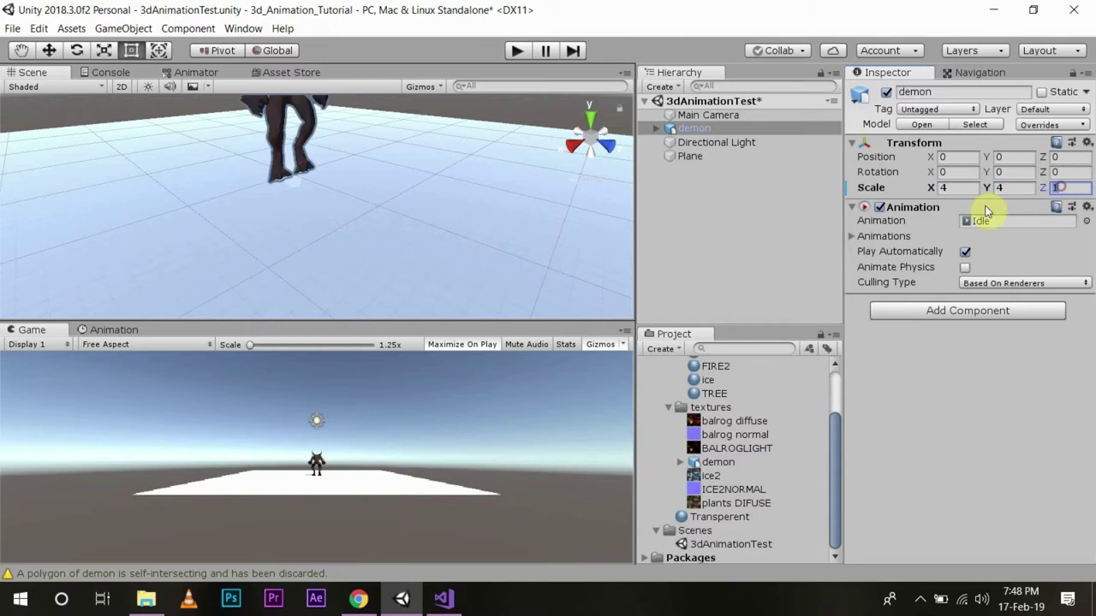
pyautogui.write('4')
pyautogui.keyDown('alt'); pyautogui.moveTo(477, 245); pyautogui.dragTo(428, 177); pyautogui.keyUp('alt')
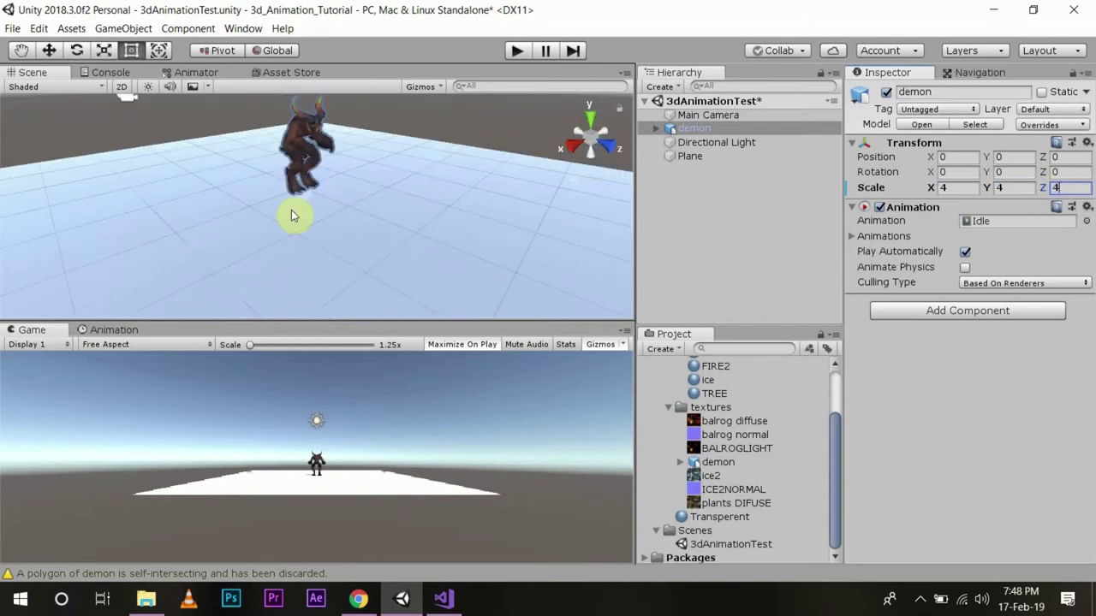
pyautogui.keyDown('alt'); pyautogui.moveTo(401, 122); pyautogui.dragTo(276, 132); pyautogui.keyUp('alt')
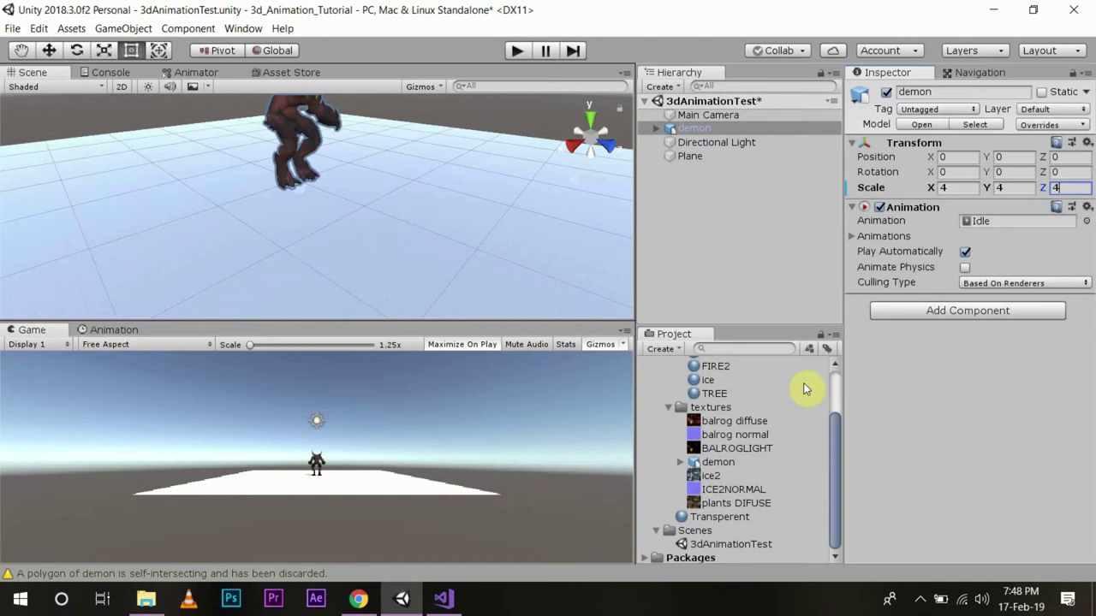
# Apply the FIRE2 material to the demon mesh inside the demon object and check it in the scene.
pyautogui.scroll(3, 741, 447)
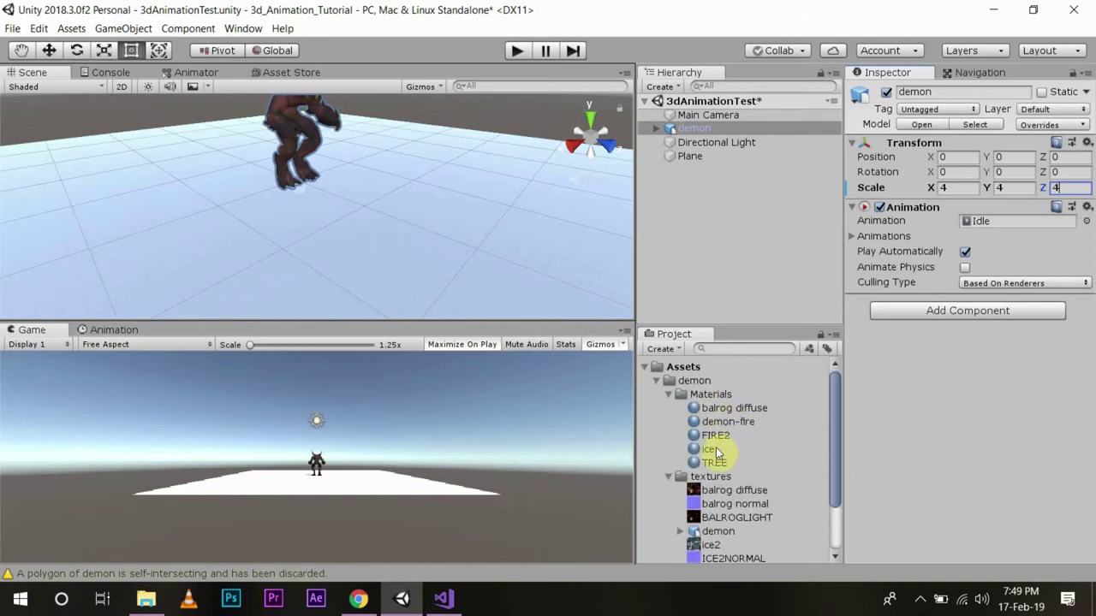
pyautogui.moveTo(715, 421); pyautogui.dragTo(660, 139)
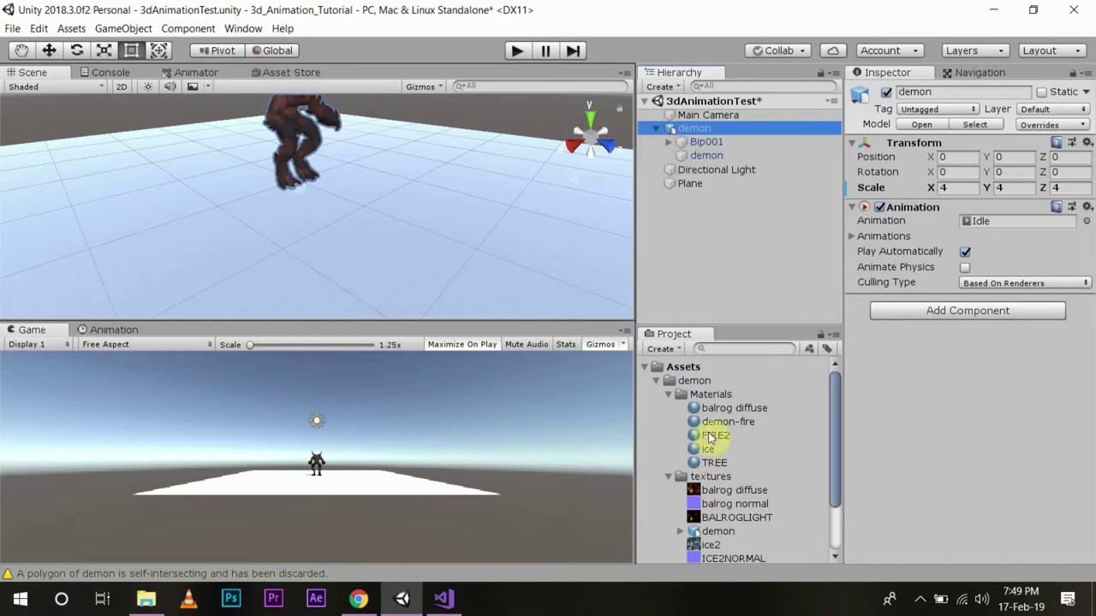
pyautogui.moveTo(708, 438); pyautogui.dragTo(700, 156)
pyautogui.scroll(2, 286, 127)
pyautogui.scroll(-3, 286, 127)
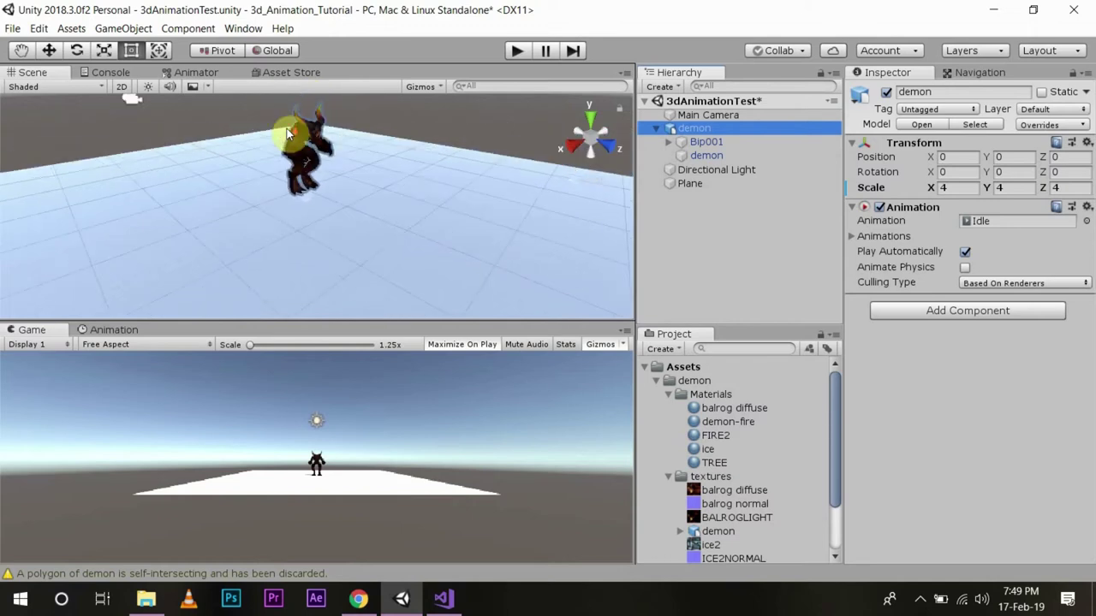
pyautogui.doubleClick(681, 128)
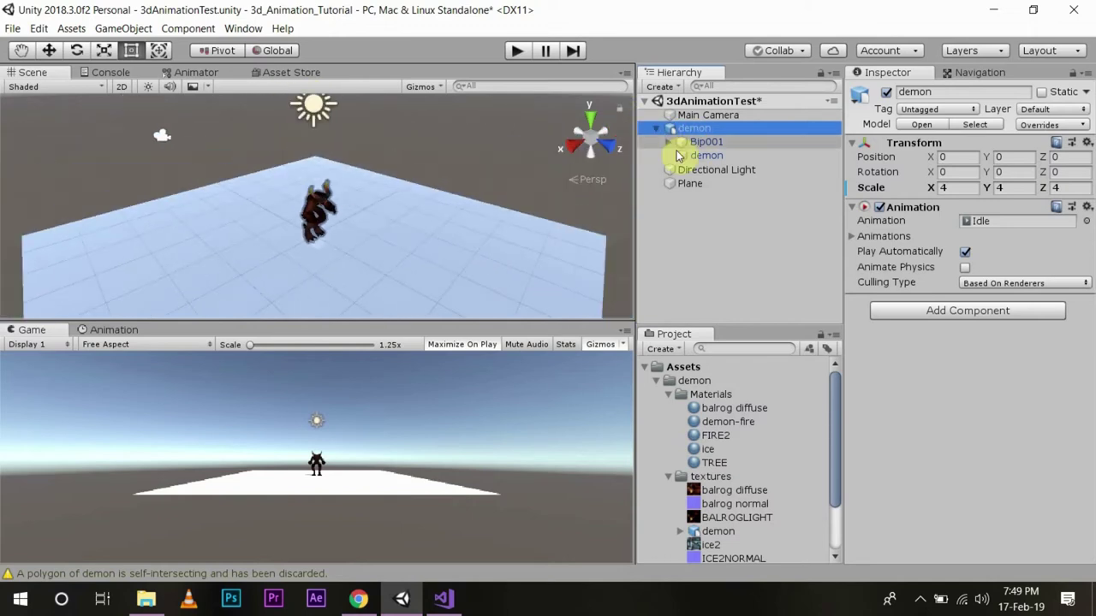
# Examine the demon's Bip001 and pelvis bone hierarchy and the contents of the demon model in the textures folder.
pyautogui.click(669, 142)
pyautogui.click(682, 169)
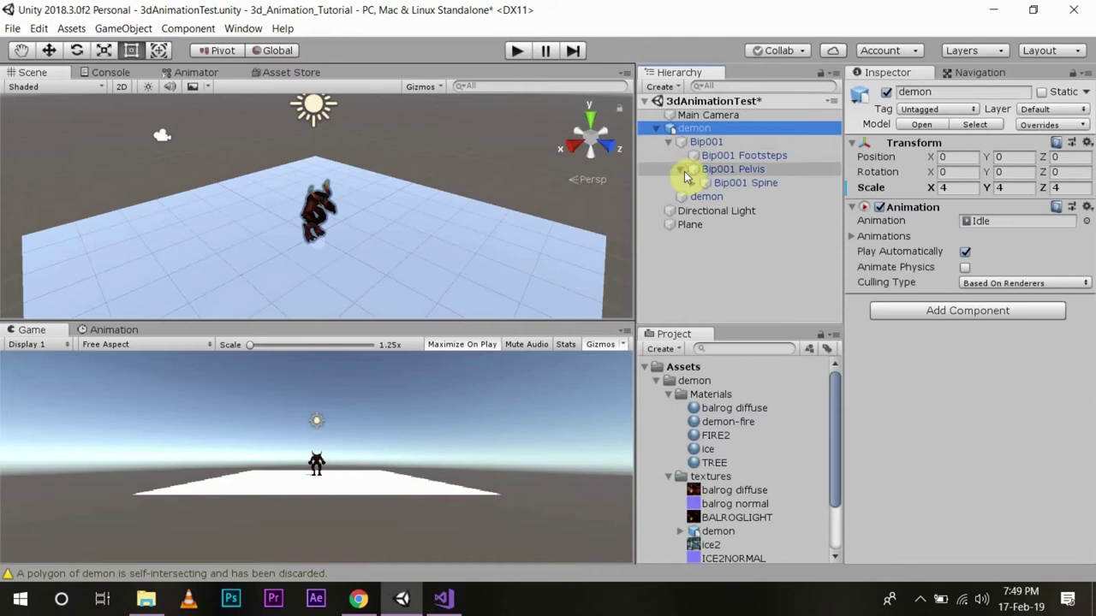
pyautogui.scroll(-3, 695, 471)
pyautogui.click(683, 463)
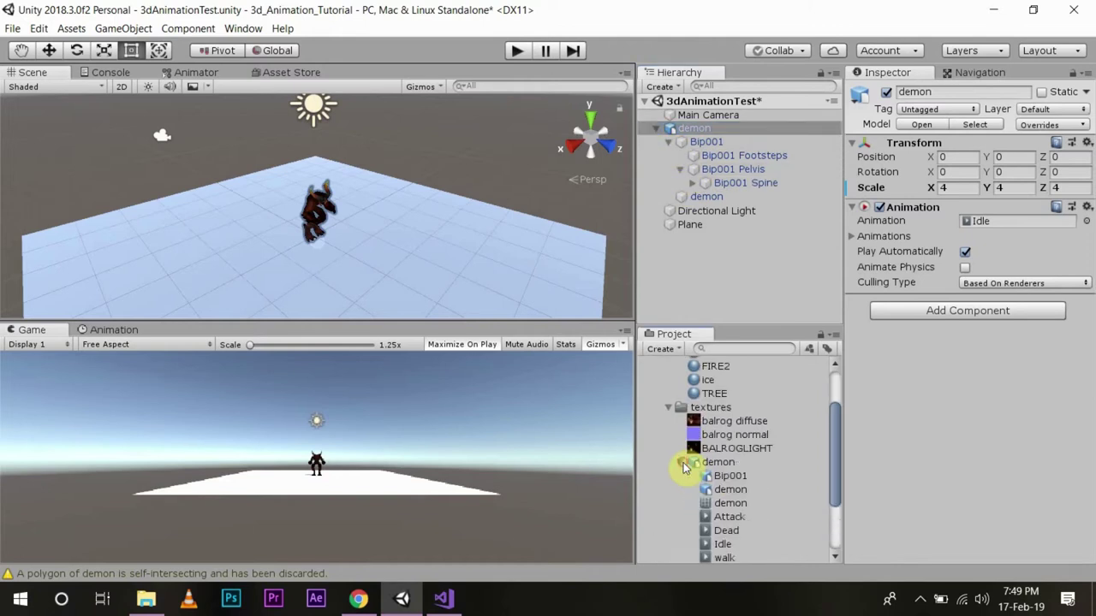
pyautogui.scroll(-3, 795, 508)
# Preview the demon model's Attack, Dead, Idle and walk animation clips.
pyautogui.click(727, 421)
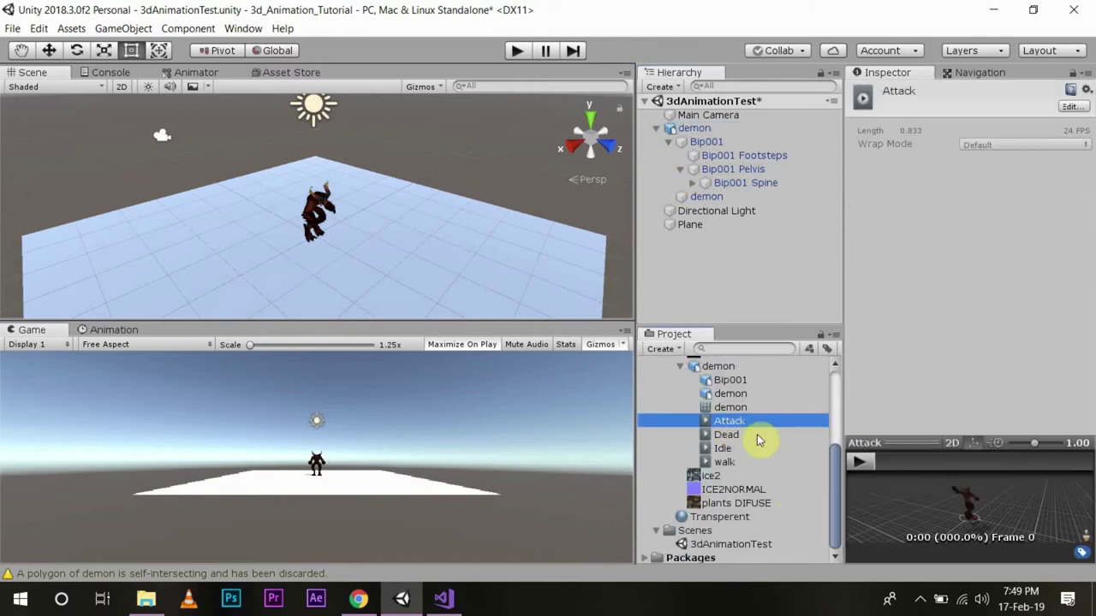
pyautogui.click(862, 463)
pyautogui.click(726, 435)
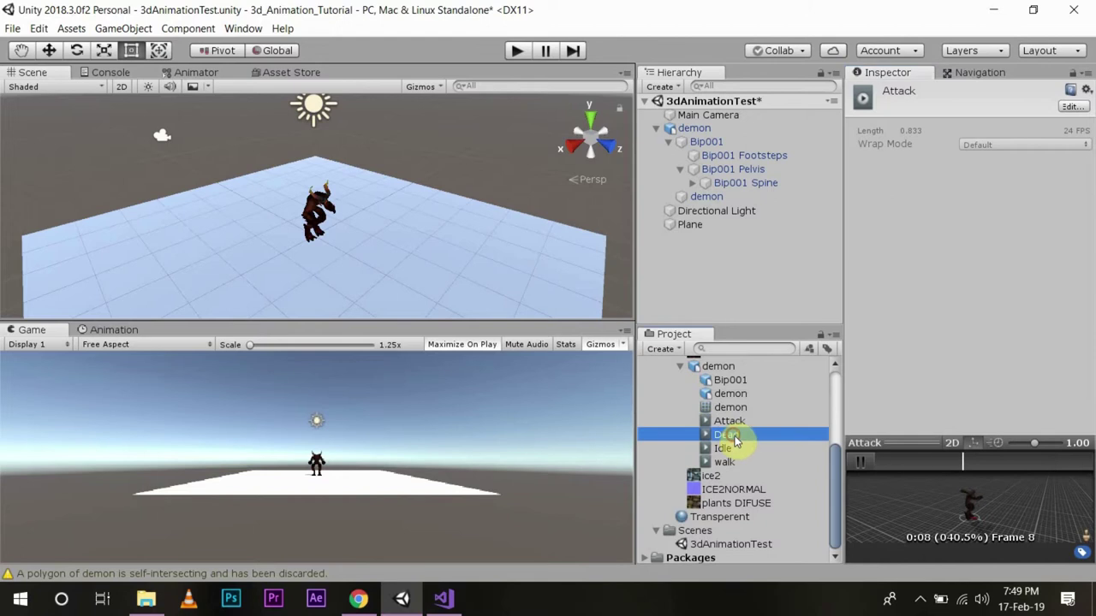
pyautogui.click(861, 462)
pyautogui.click(722, 449)
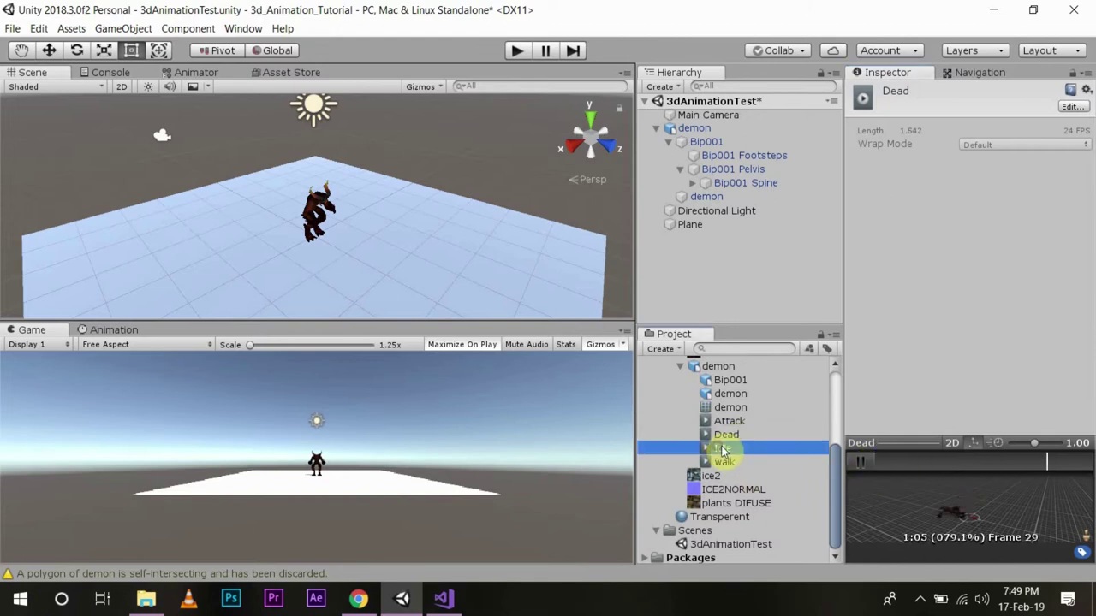
pyautogui.click(861, 463)
pyautogui.click(736, 467)
pyautogui.click(863, 463)
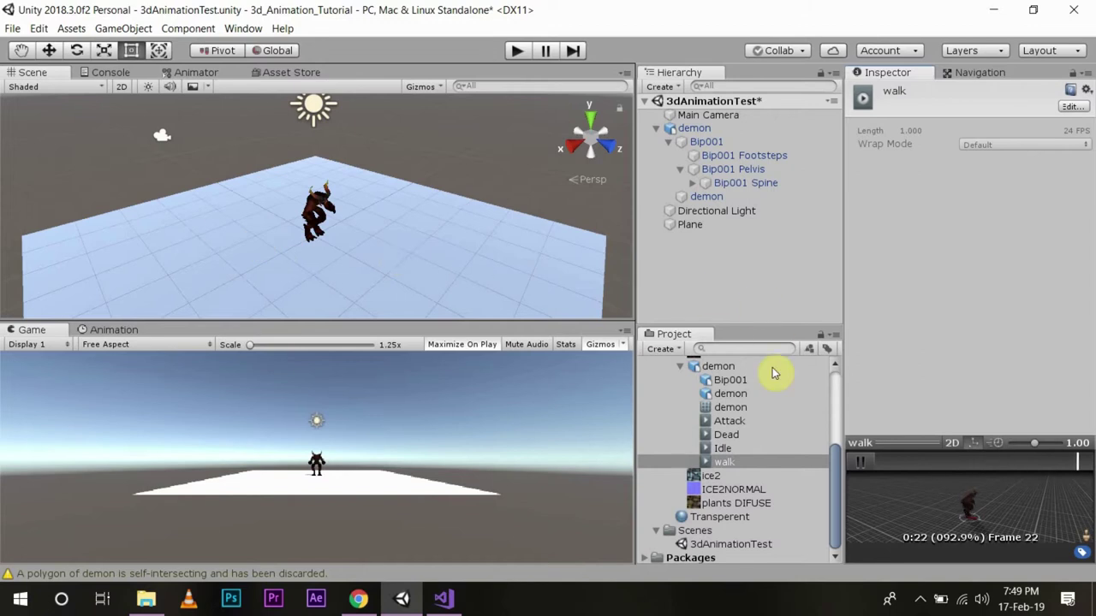
# Select the demon object in the hierarchy, save the scene and collapse the demon's child objects.
pyautogui.click(695, 128)
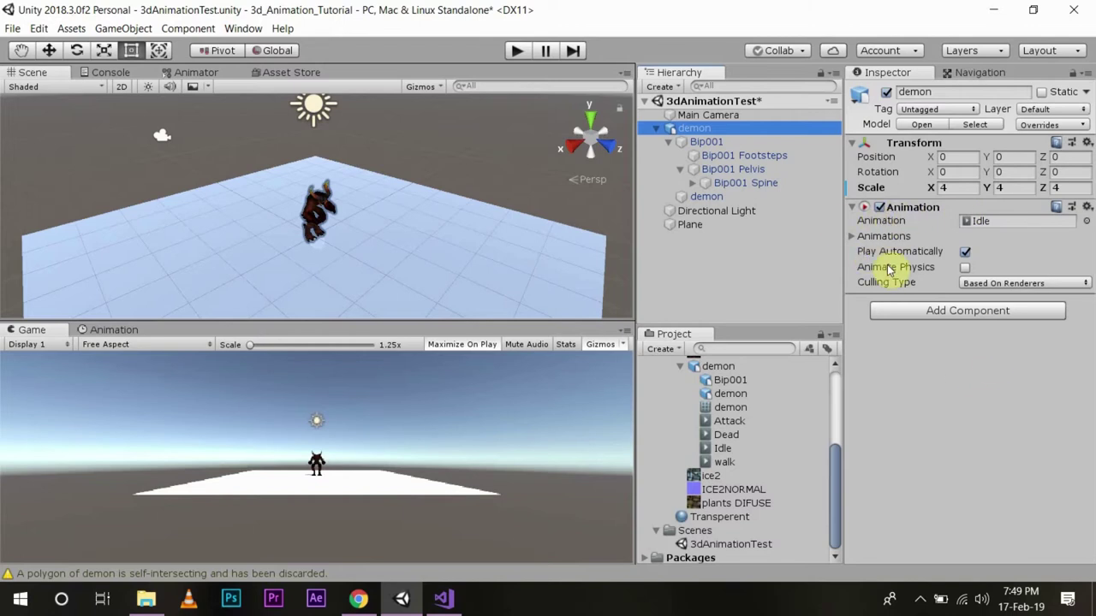
pyautogui.hotkey('ctrl', 's')
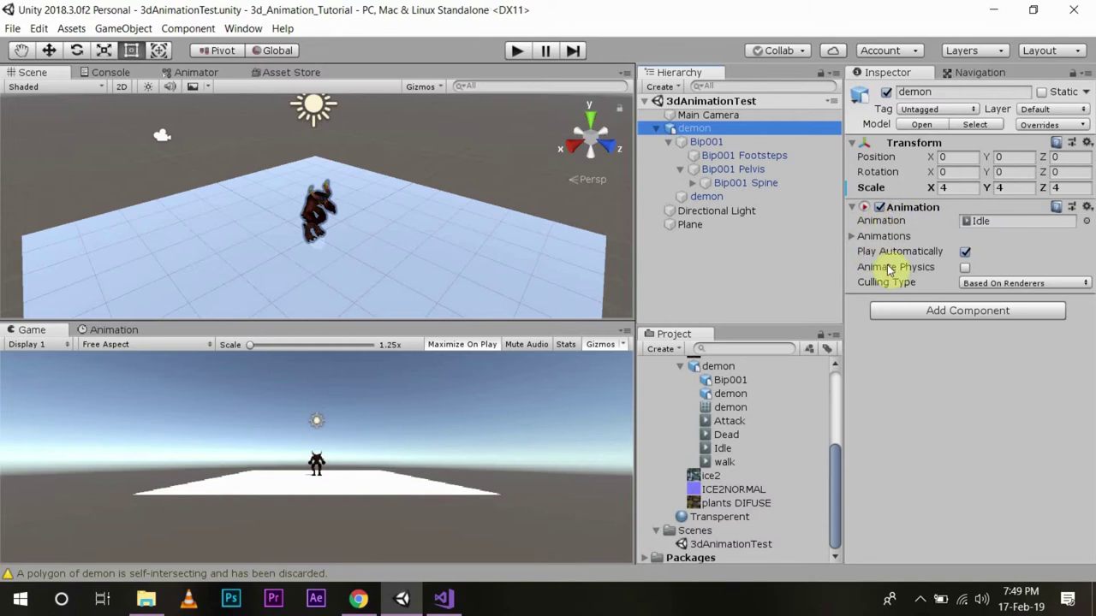
pyautogui.click(657, 128)
# Add a UI Canvas to the scene and frame it in the 2D scene view.
pyautogui.click(664, 88)
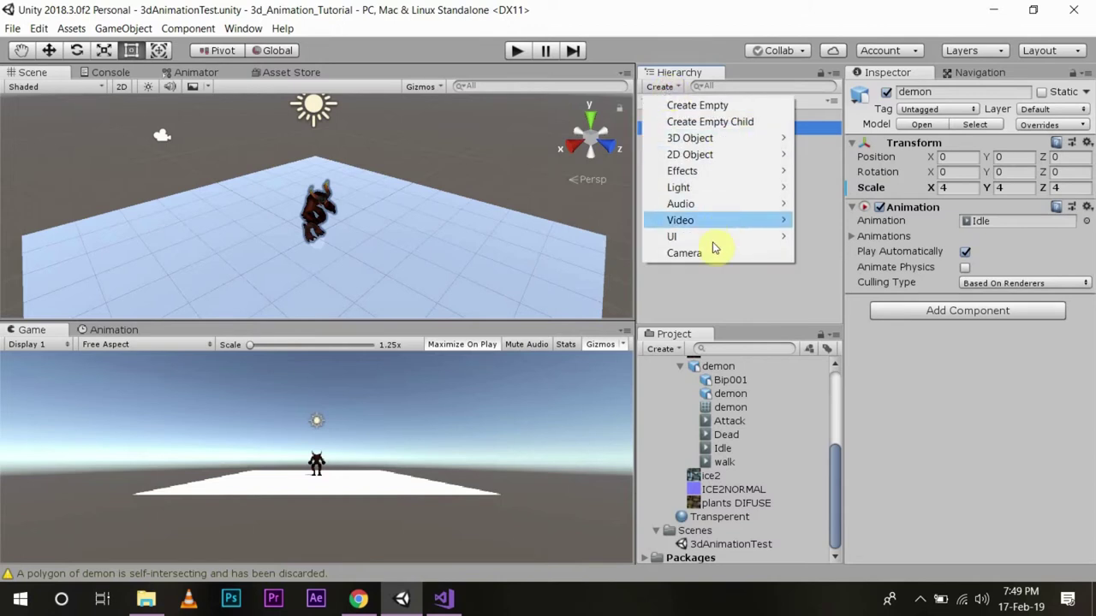
pyautogui.moveTo(711, 239)
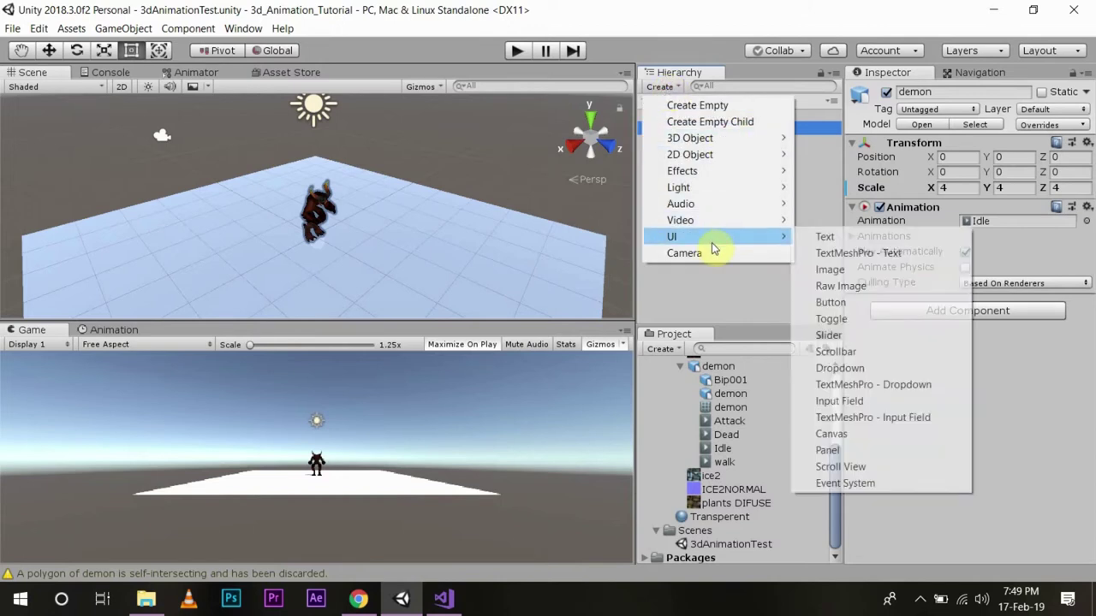
pyautogui.click(860, 435)
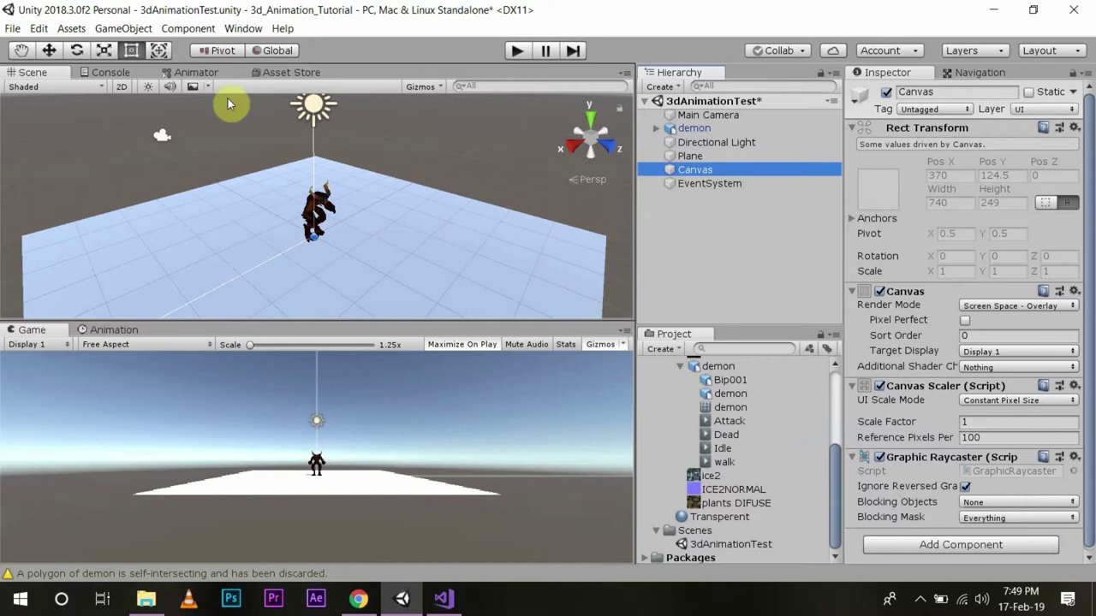
pyautogui.click(121, 87)
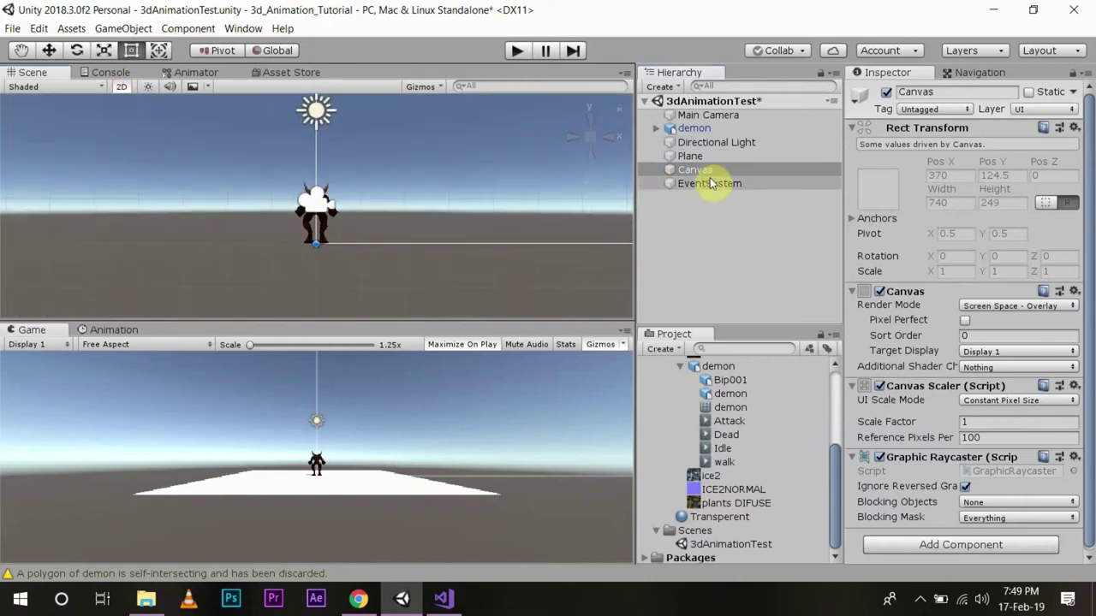
pyautogui.doubleClick(706, 169)
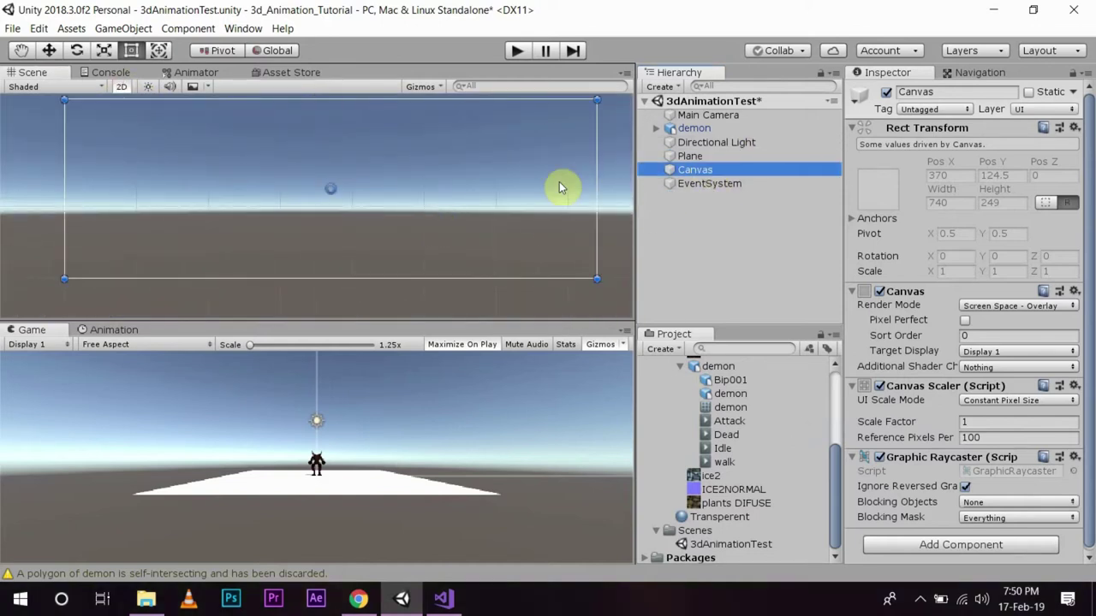
pyautogui.scroll(1, 559, 186)
# Rename the Canvas as 3dAnimationConroller.
pyautogui.click(723, 170)
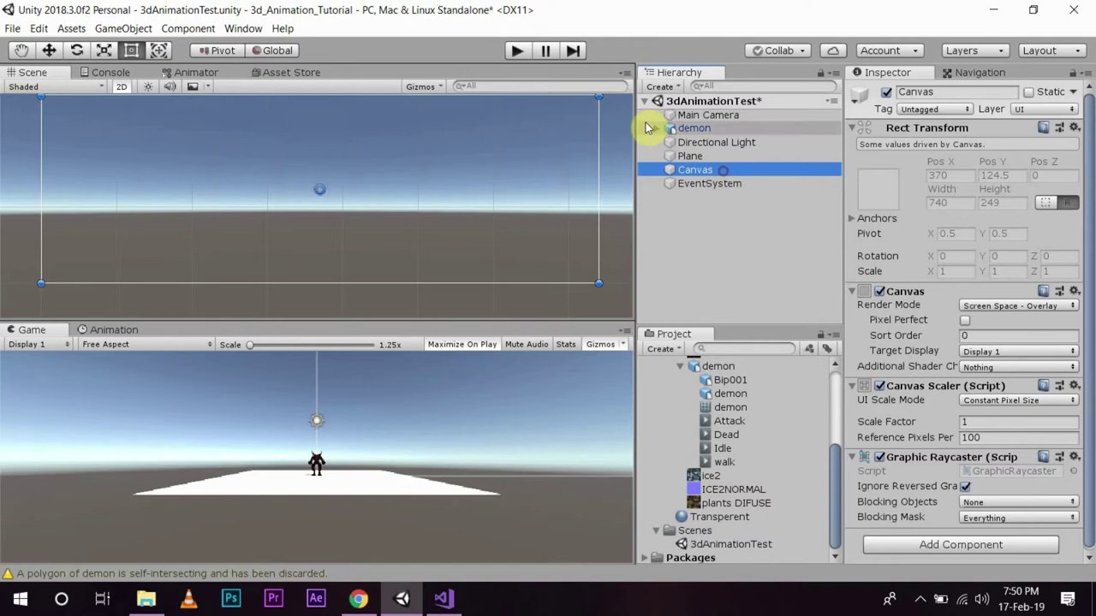
pyautogui.click(659, 86)
pyautogui.click(719, 170)
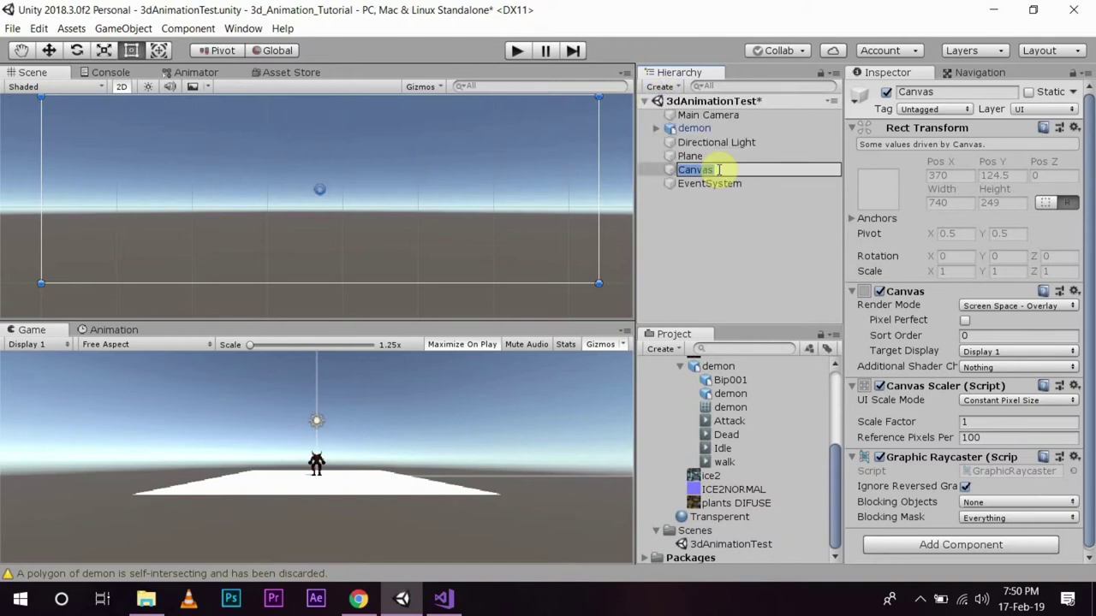
pyautogui.write('3dAnimationControl')
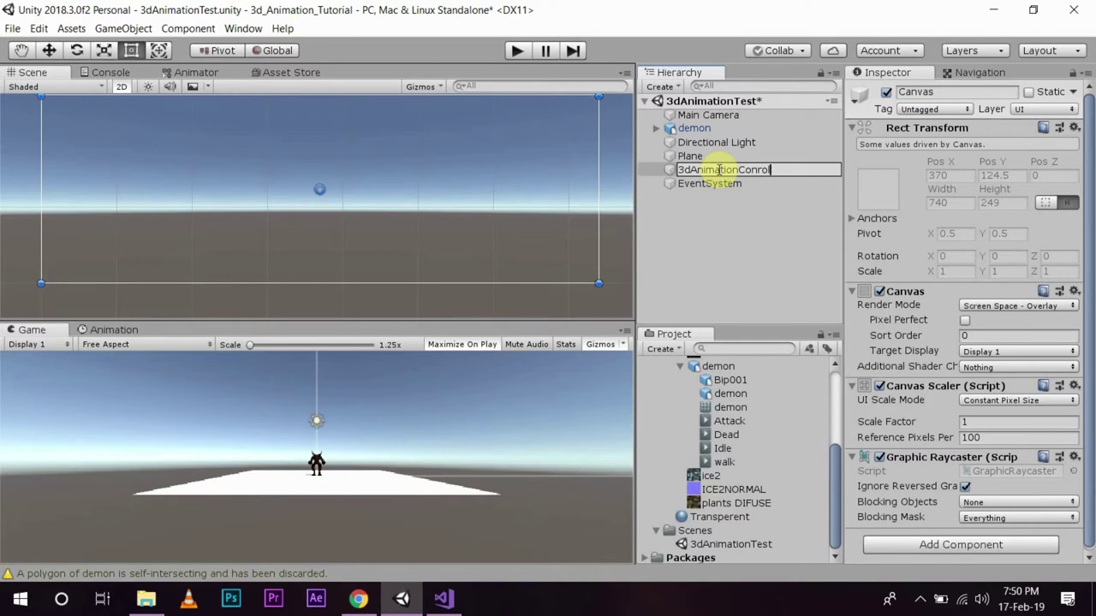
pyautogui.write('ler')
pyautogui.press('Return')
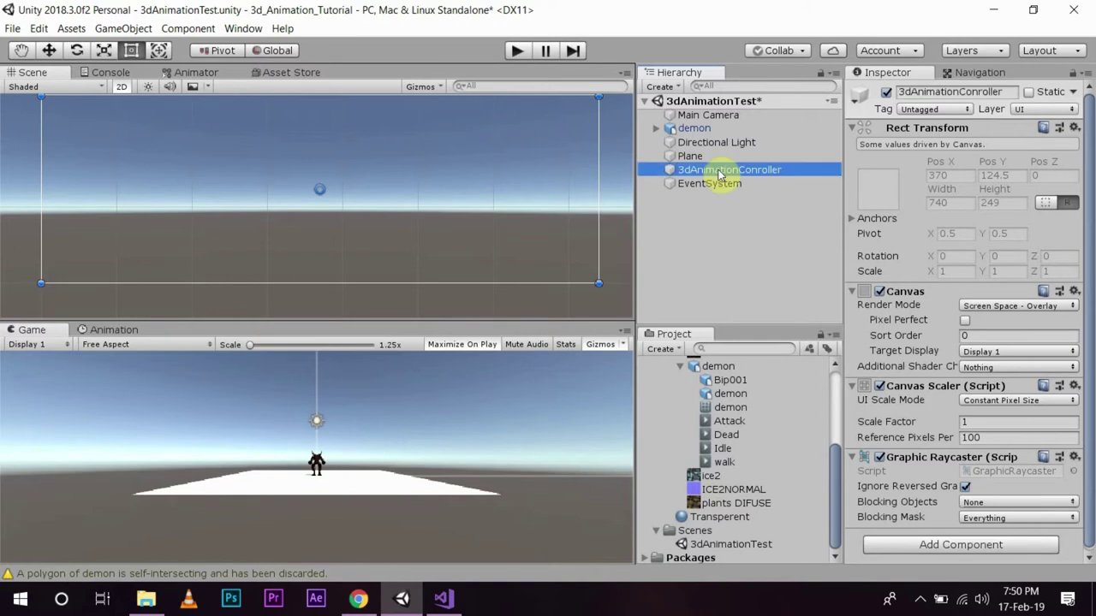
# Add a UI Panel inside 3dAnimationConroller and name it AnimationPanel.
pyautogui.click(659, 87)
pyautogui.moveTo(783, 237)
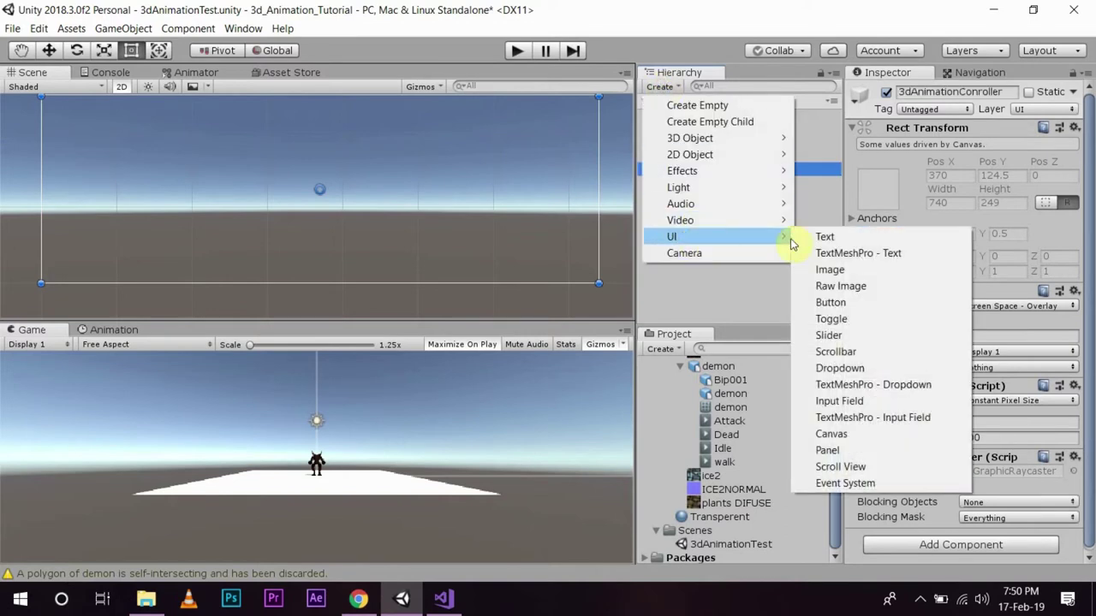
pyautogui.click(856, 450)
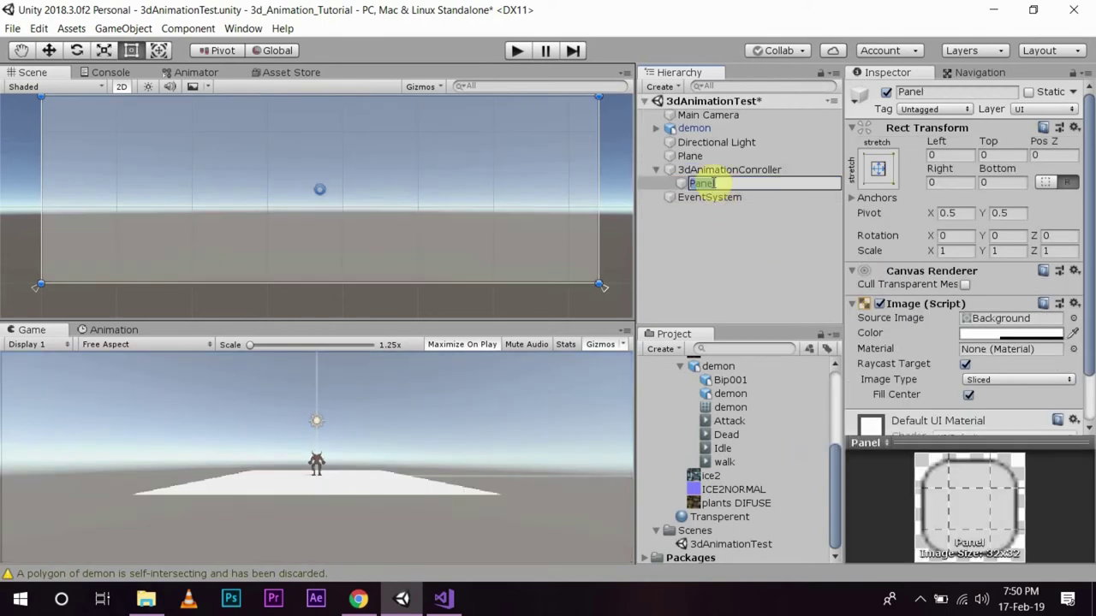
pyautogui.write('AnimationPanel')
pyautogui.press('Return')
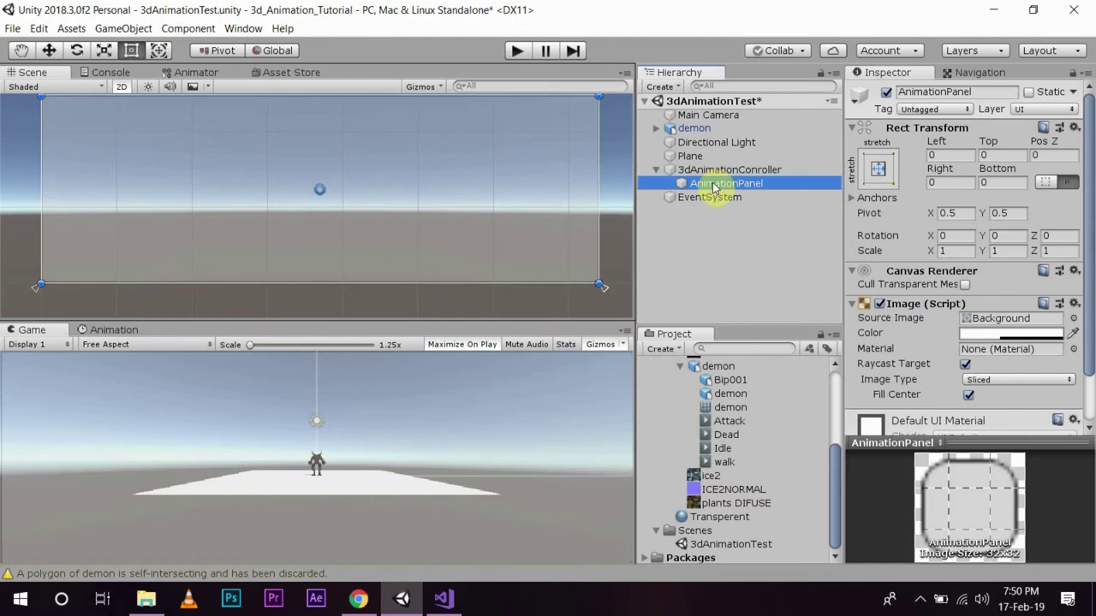
# Add a UI Button inside 3dAnimationConroller and name it Idle.
pyautogui.click(657, 86)
pyautogui.moveTo(723, 238)
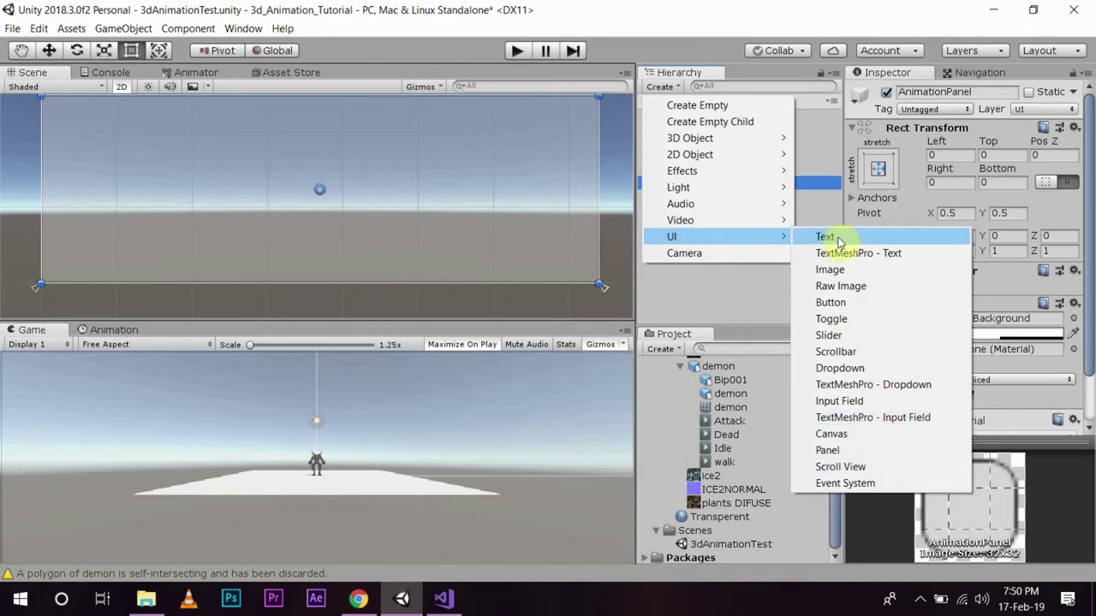
pyautogui.press('Escape')
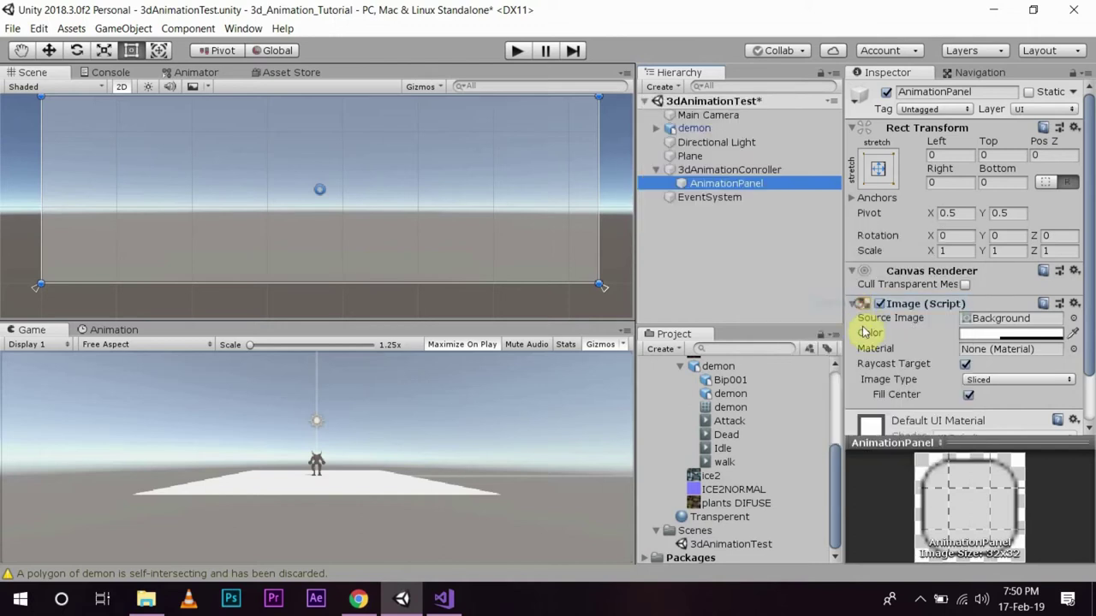
pyautogui.click(716, 199)
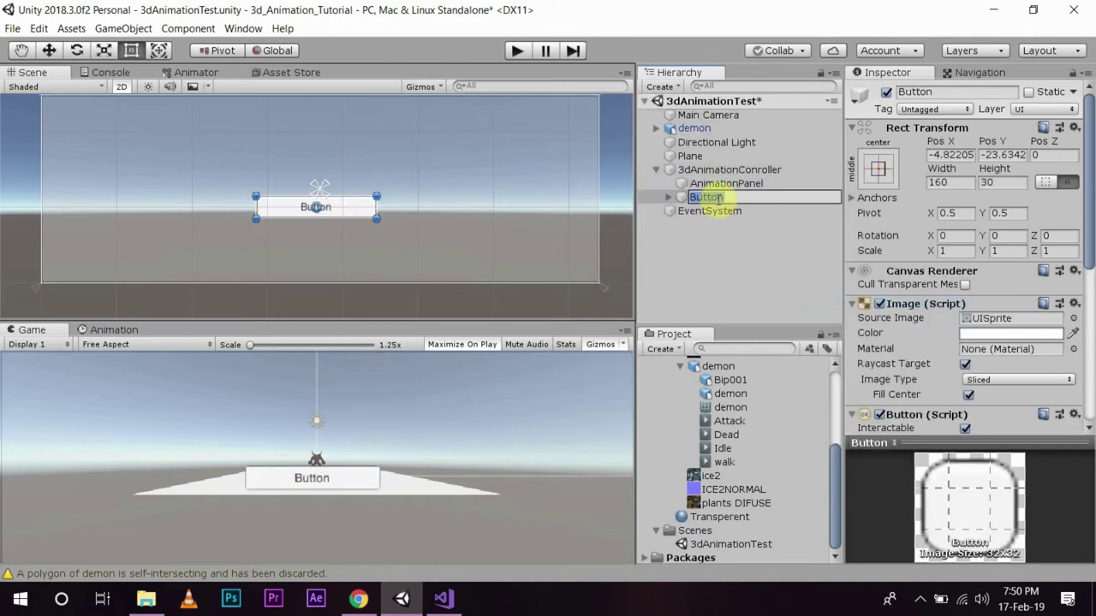
pyautogui.press('BackSpace')
pyautogui.write('Idle')
pyautogui.press('Return')
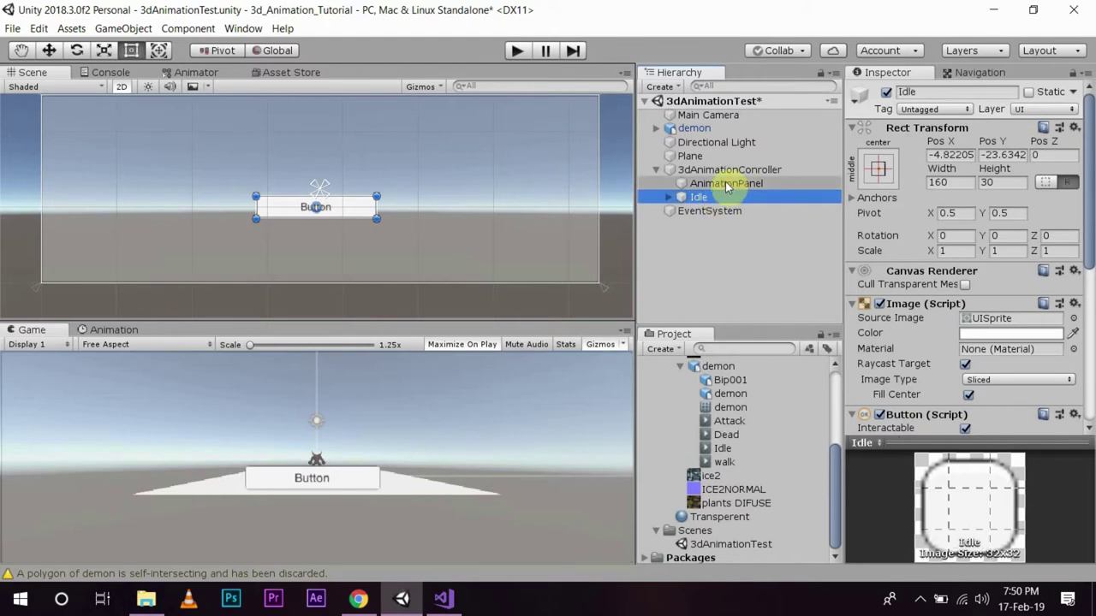
# Add a second UI Button inside 3dAnimationConroller and name it Dead.
pyautogui.click(663, 87)
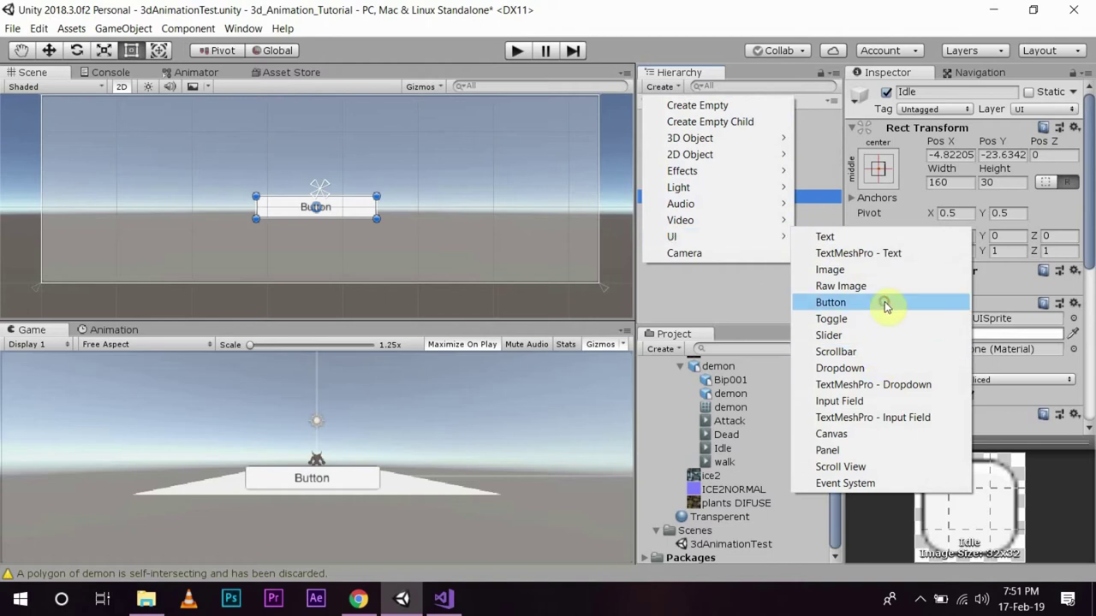
pyautogui.click(884, 302)
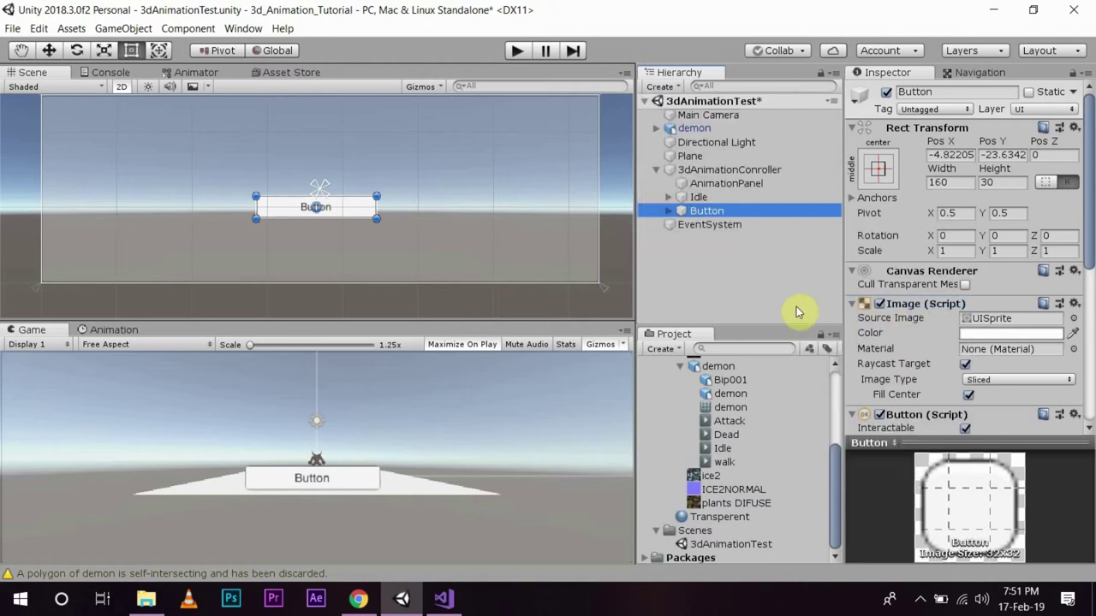
pyautogui.click(719, 210)
pyautogui.write('Dead')
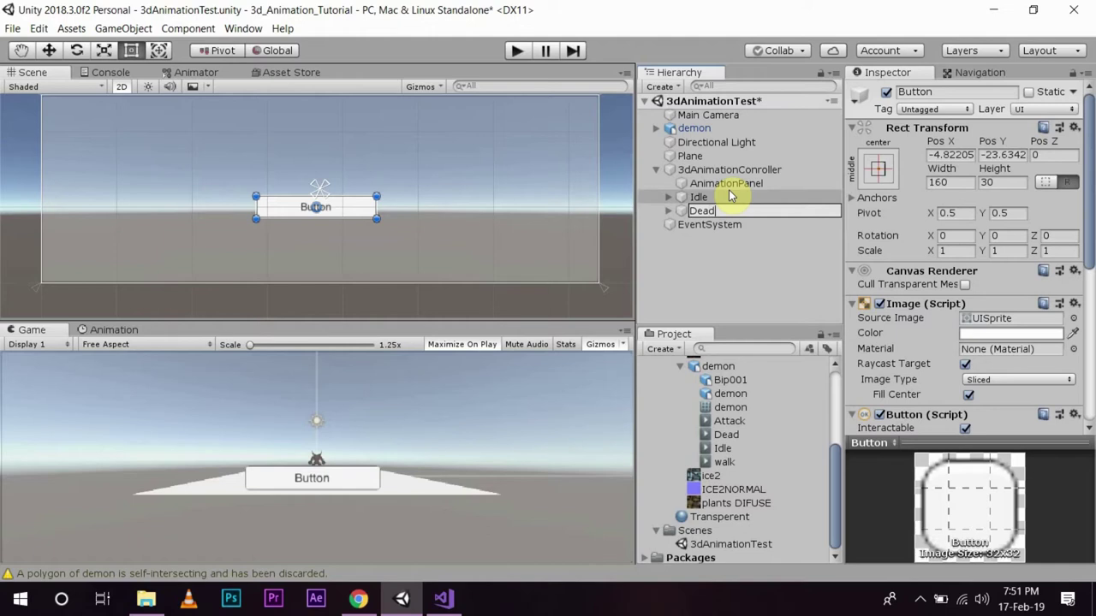
pyautogui.press('Return')
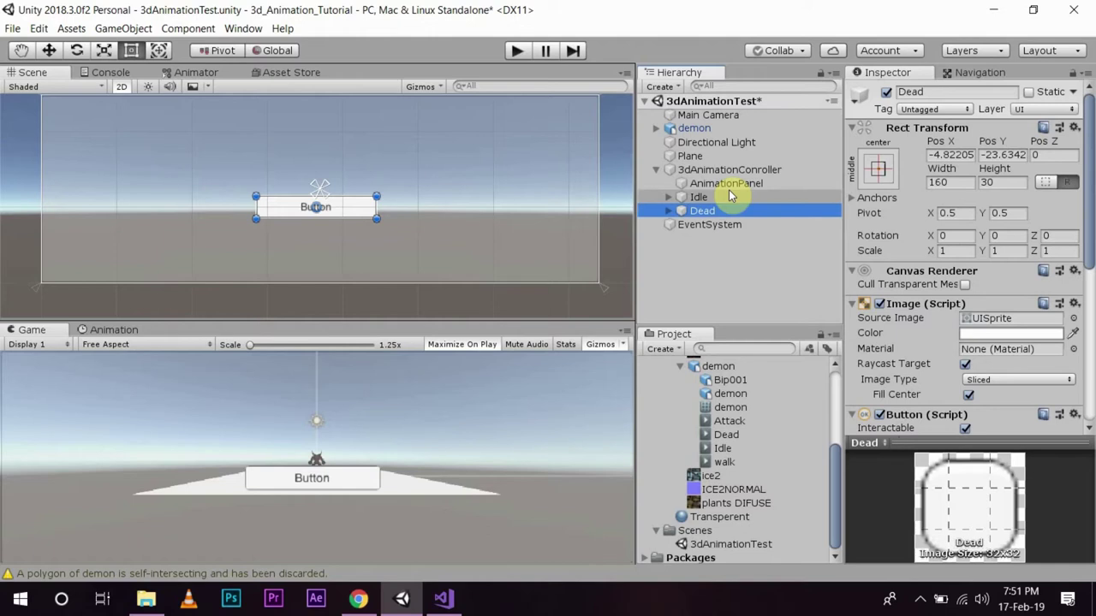
# Add a third UI Button inside 3dAnimationConroller and name it Attack.
pyautogui.click(664, 87)
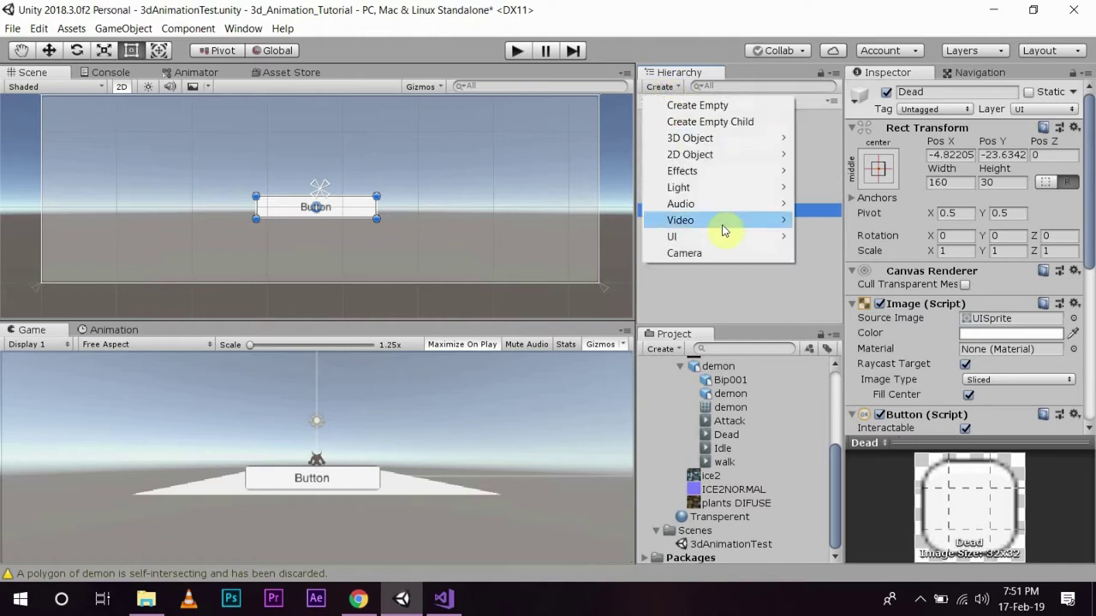
pyautogui.moveTo(722, 237)
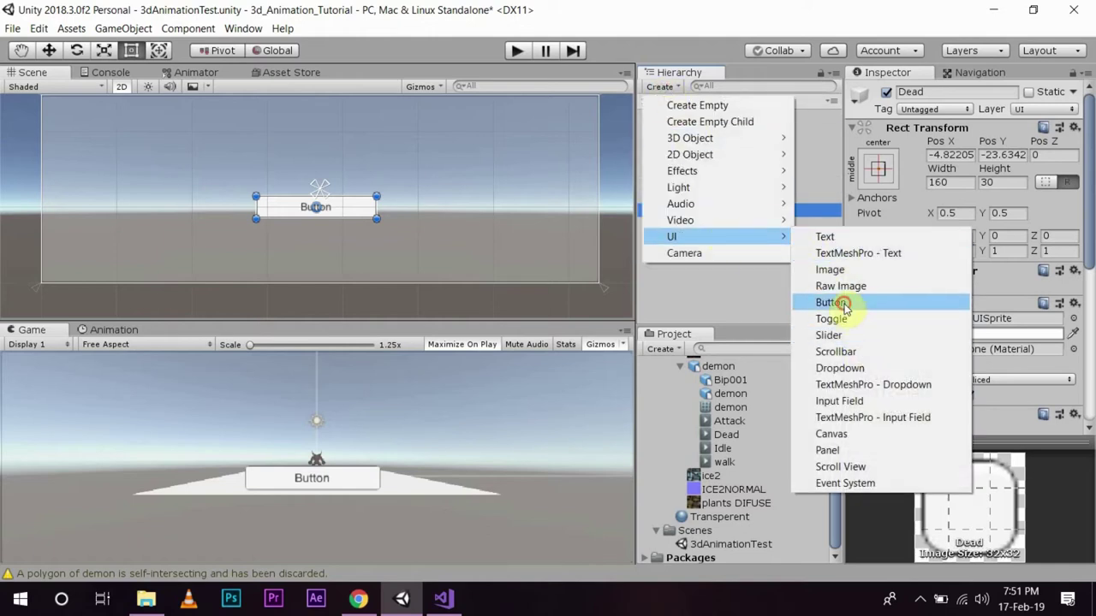
pyautogui.click(846, 303)
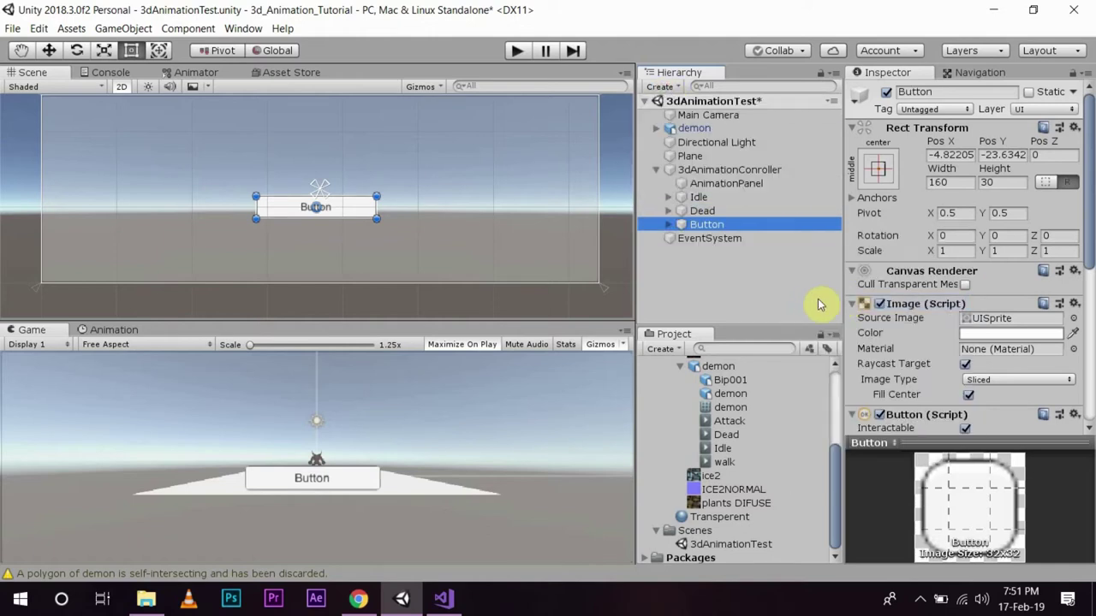
pyautogui.click(708, 223)
pyautogui.write('Atack')
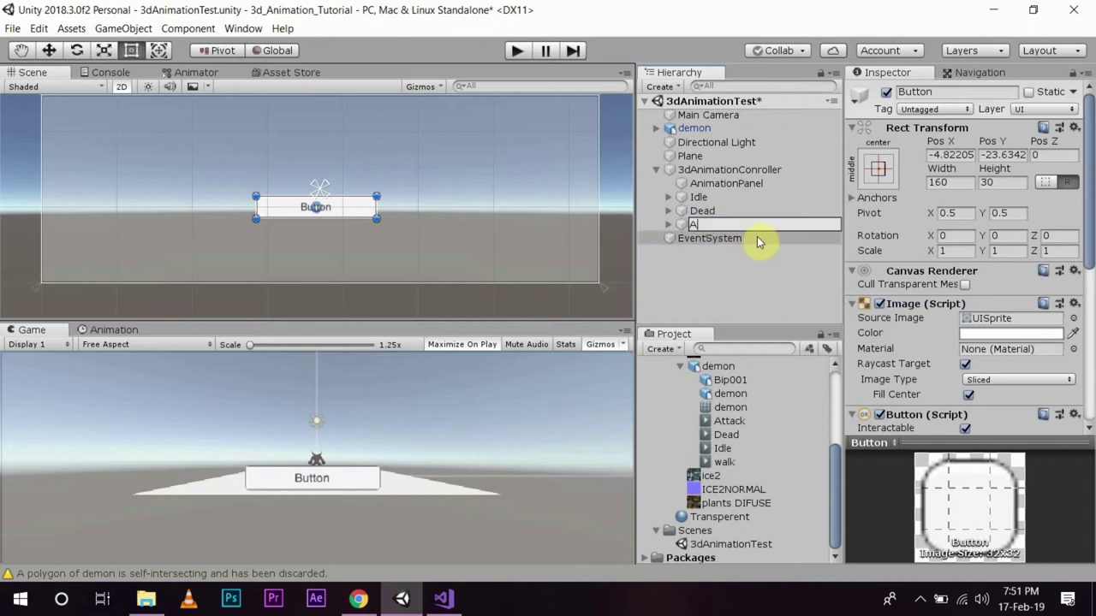
pyautogui.press('BackSpace')
pyautogui.press('BackSpace')
pyautogui.press('BackSpace')
pyautogui.write('tack')
pyautogui.press('Return')
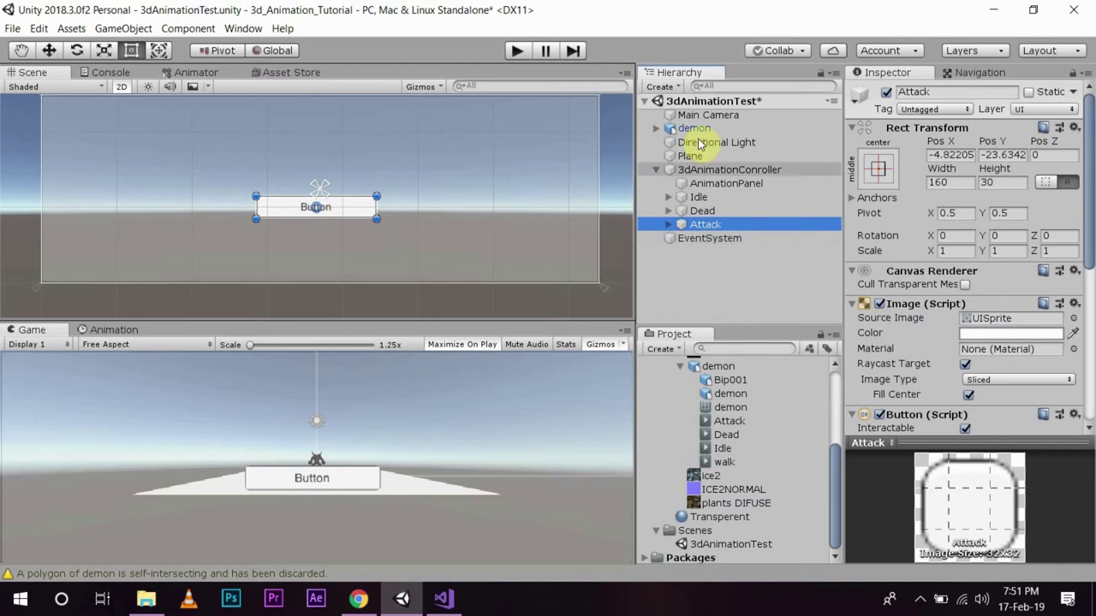
# Add a fourth UI Button inside 3dAnimationConroller and name it Walk.
pyautogui.click(661, 86)
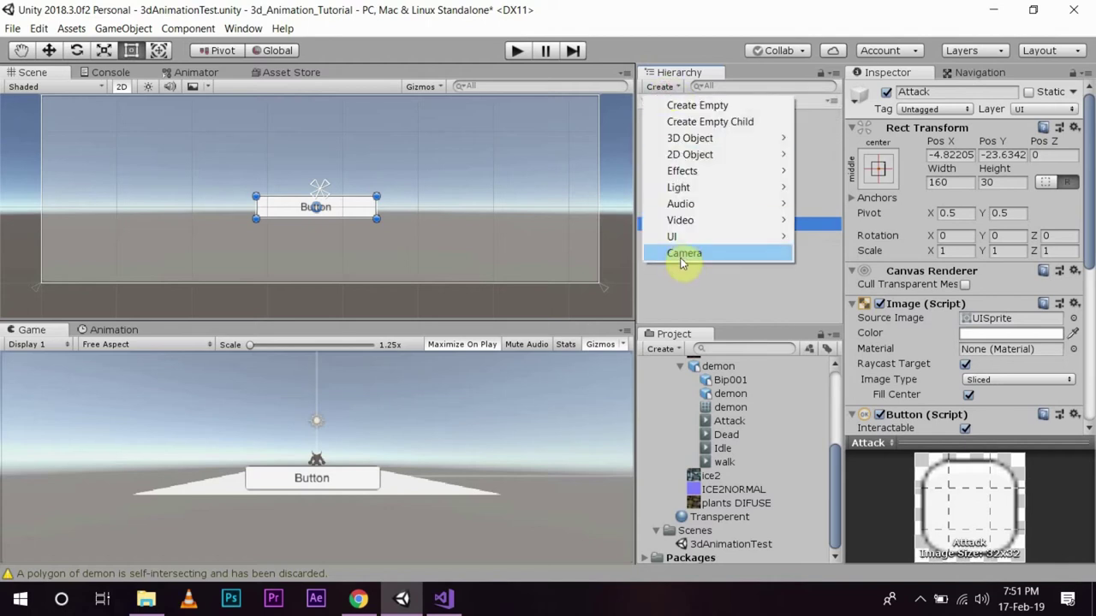
pyautogui.moveTo(681, 236)
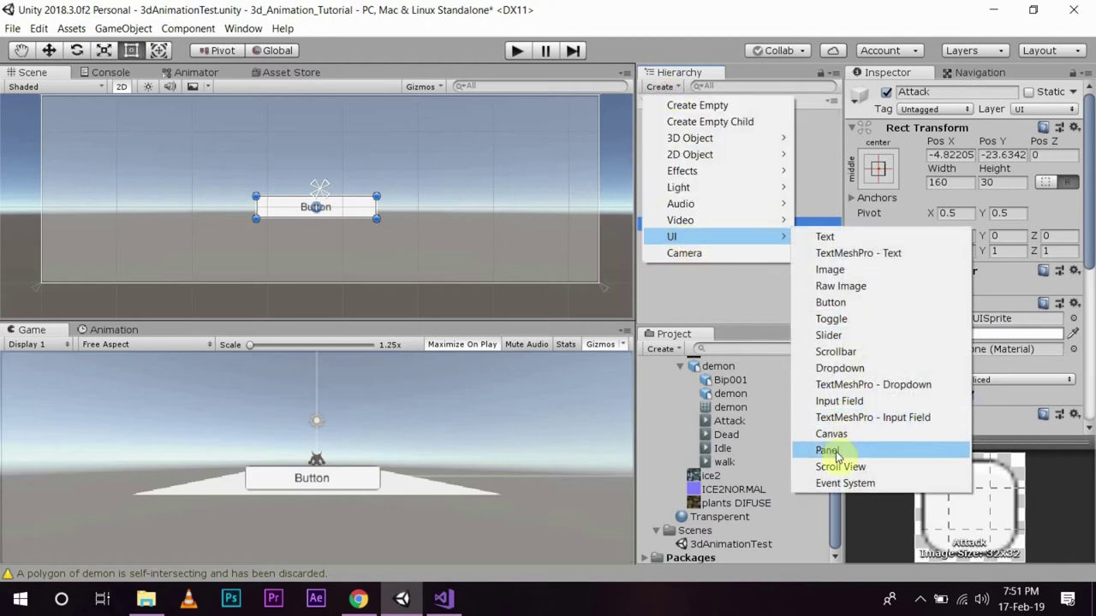
pyautogui.click(831, 302)
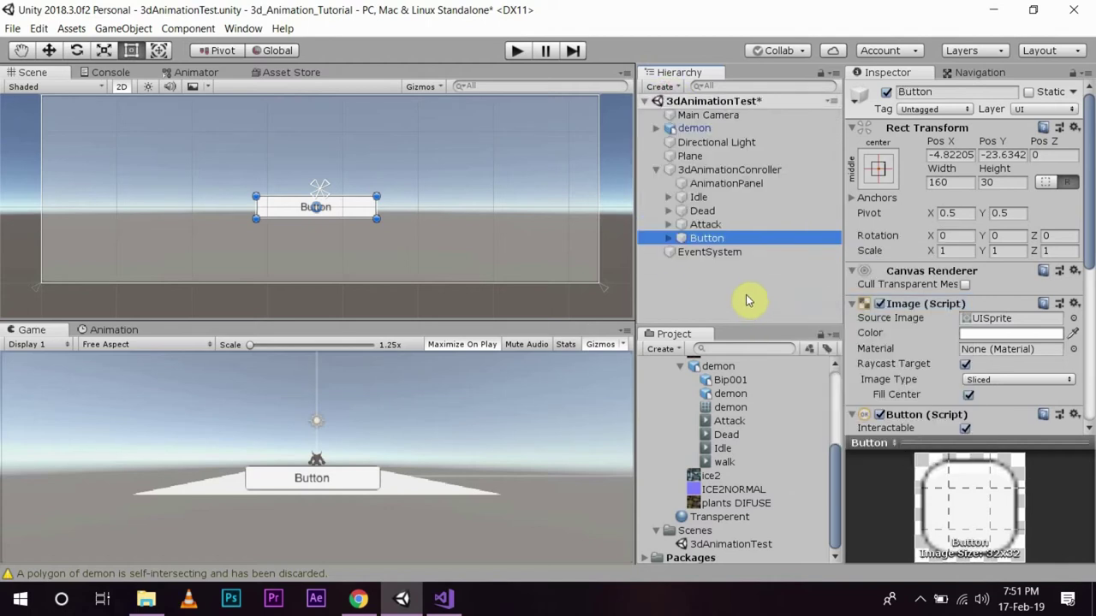
pyautogui.click(710, 238)
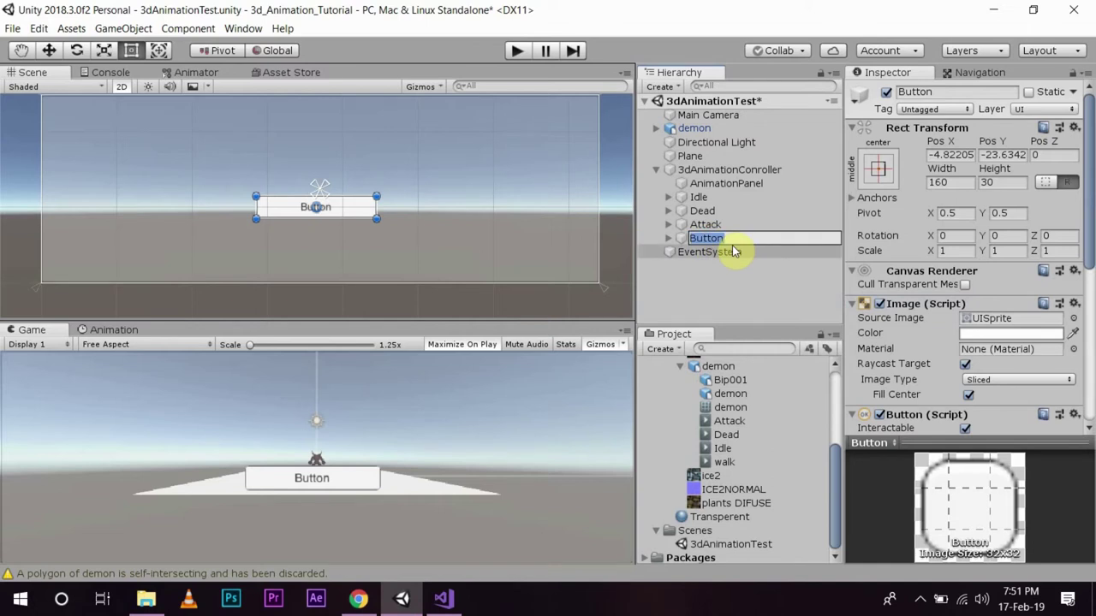
pyautogui.write('Walk')
pyautogui.press('Return')
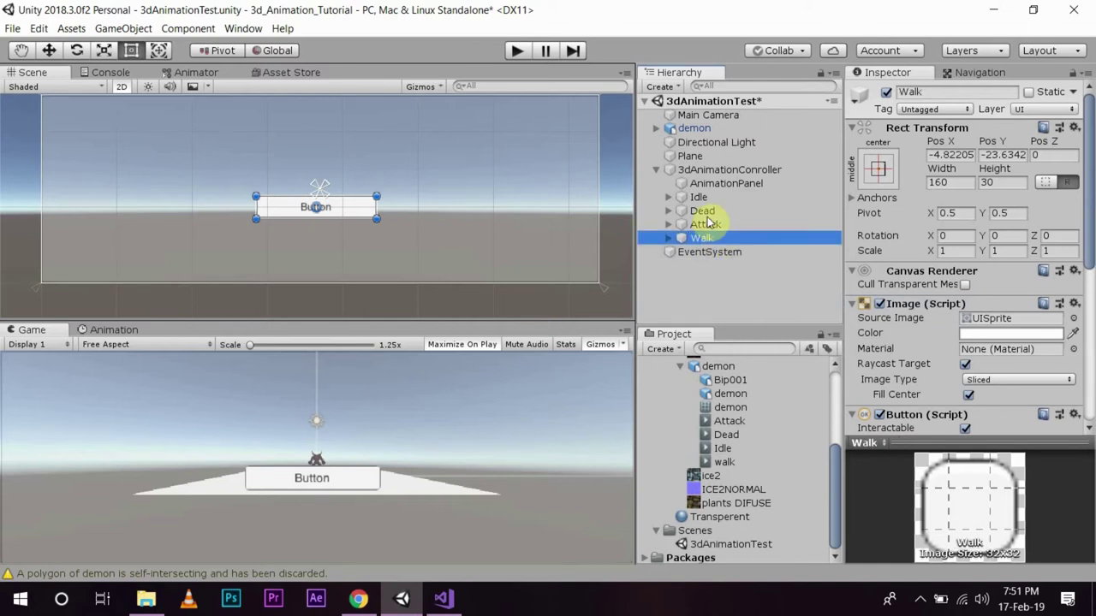
# Make the Idle, Dead, Attack and Walk buttons children of AnimationPanel.
pyautogui.click(711, 198)
pyautogui.keyDown('shift'); pyautogui.click(715, 238); pyautogui.keyUp('shift')
pyautogui.moveTo(714, 238); pyautogui.dragTo(724, 184)
pyautogui.click(724, 181)
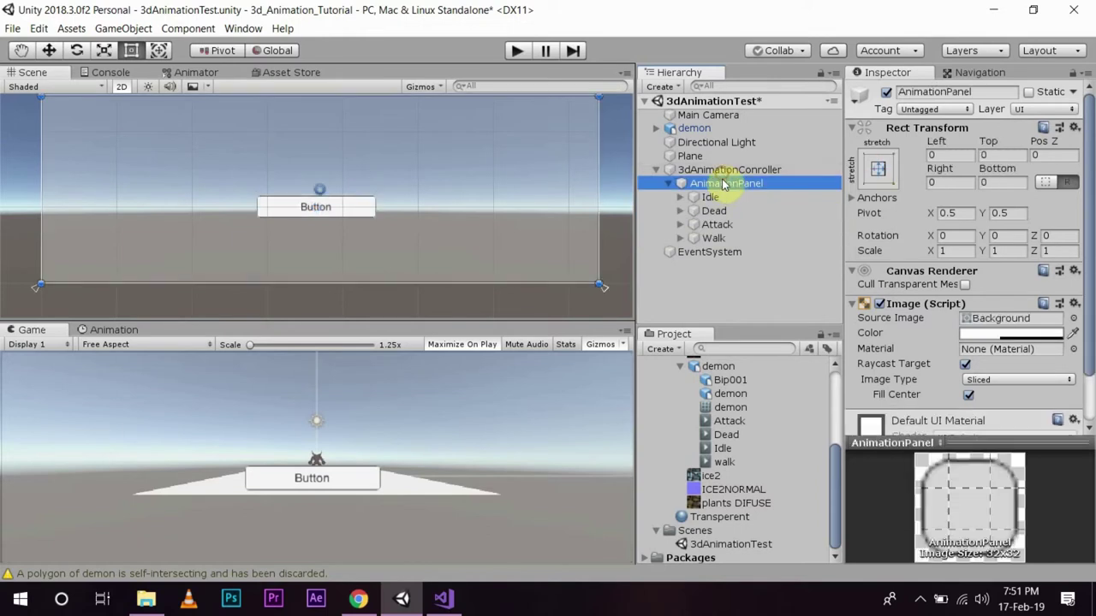
# Arrange the four buttons in a row along the canvas's lower edge and label them Idle, Attack, Walk and Dead.
pyautogui.click(710, 199)
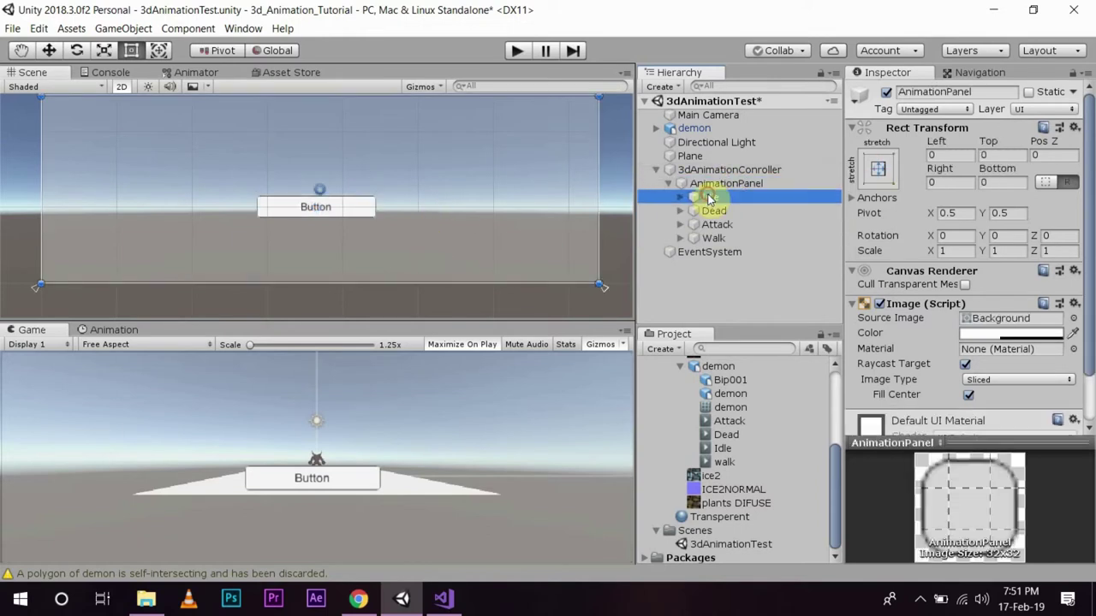
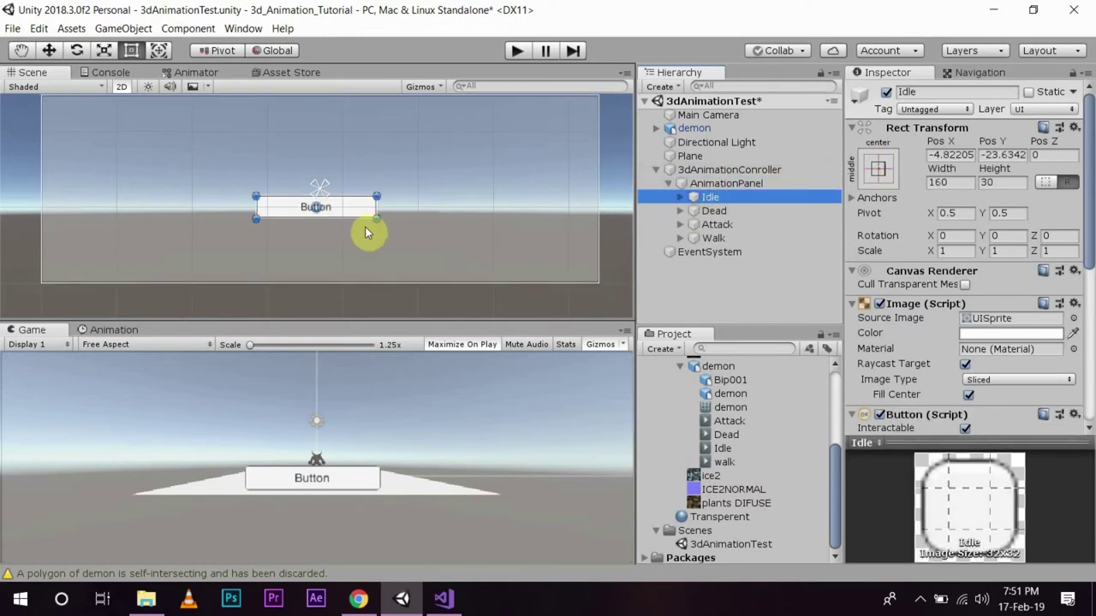
pyautogui.click(48, 50)
pyautogui.moveTo(331, 155); pyautogui.dragTo(342, 258)
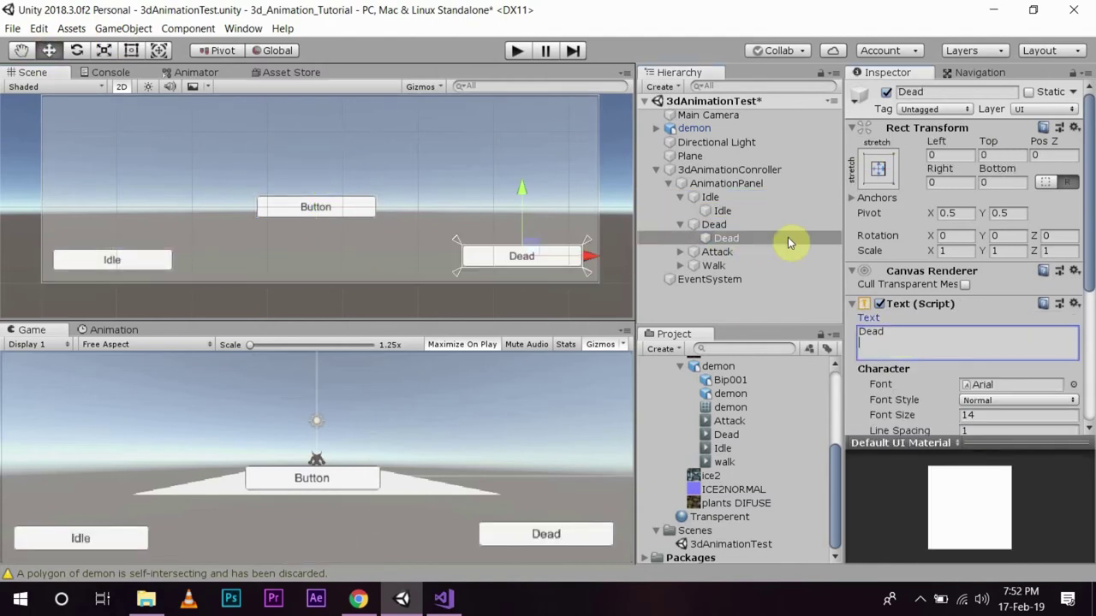
pyautogui.click(683, 255)
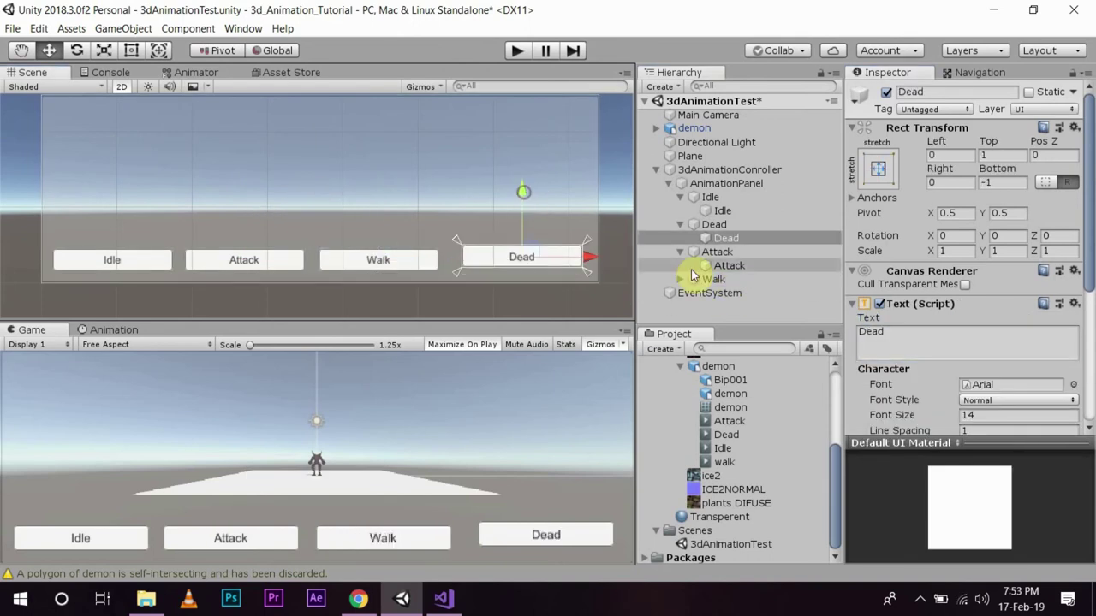
pyautogui.click(667, 224)
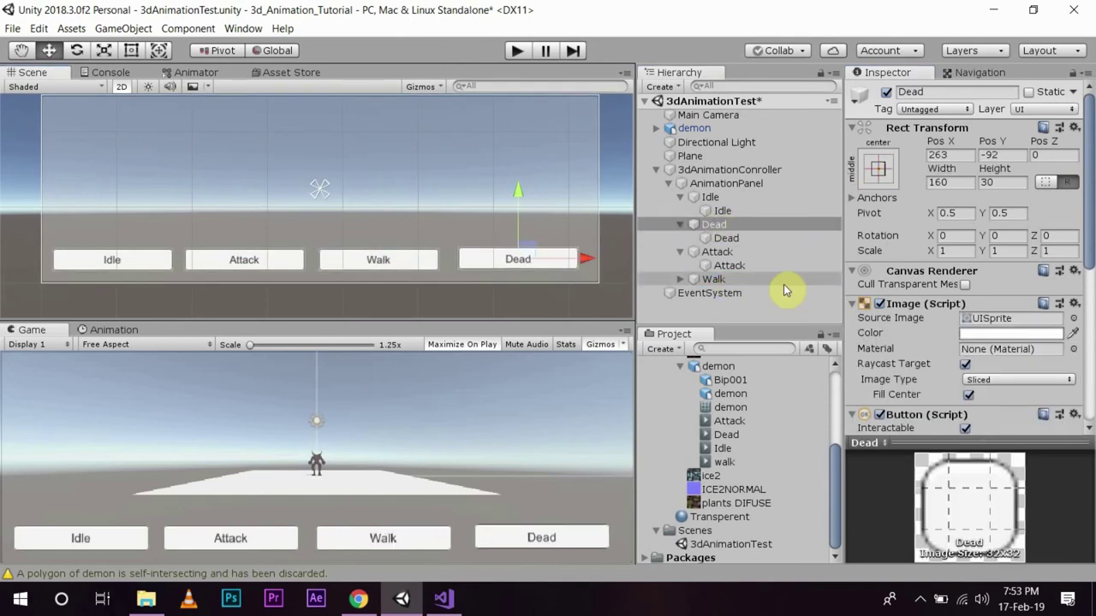
pyautogui.click(669, 184)
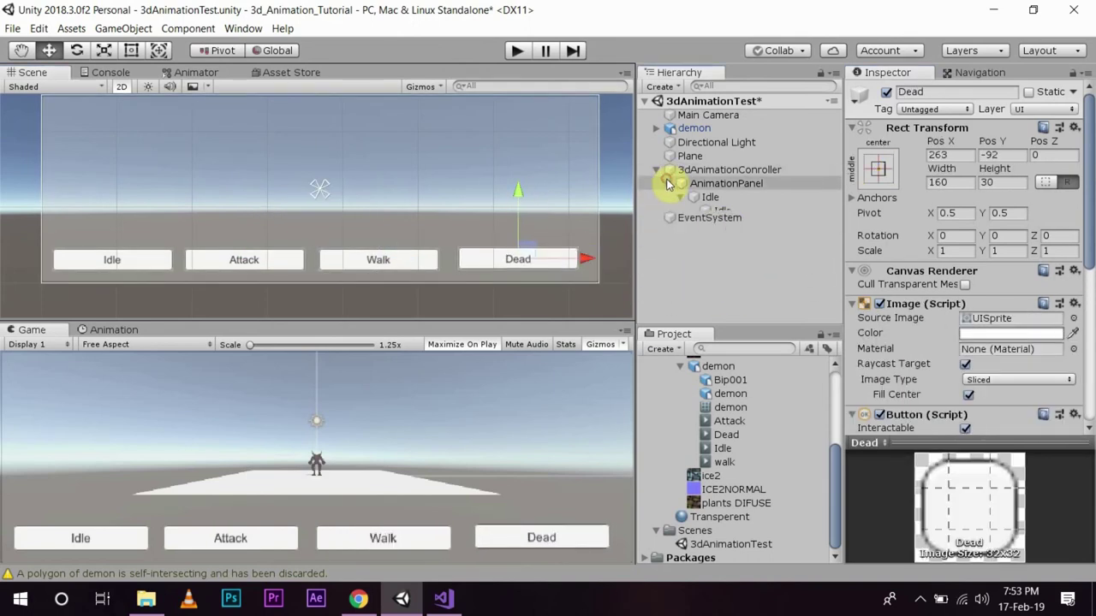
# Make AnimationPanel's image colour fully transparent and attach an AnimationController script to the panel.
pyautogui.click(727, 183)
pyautogui.scroll(-2, 967, 369)
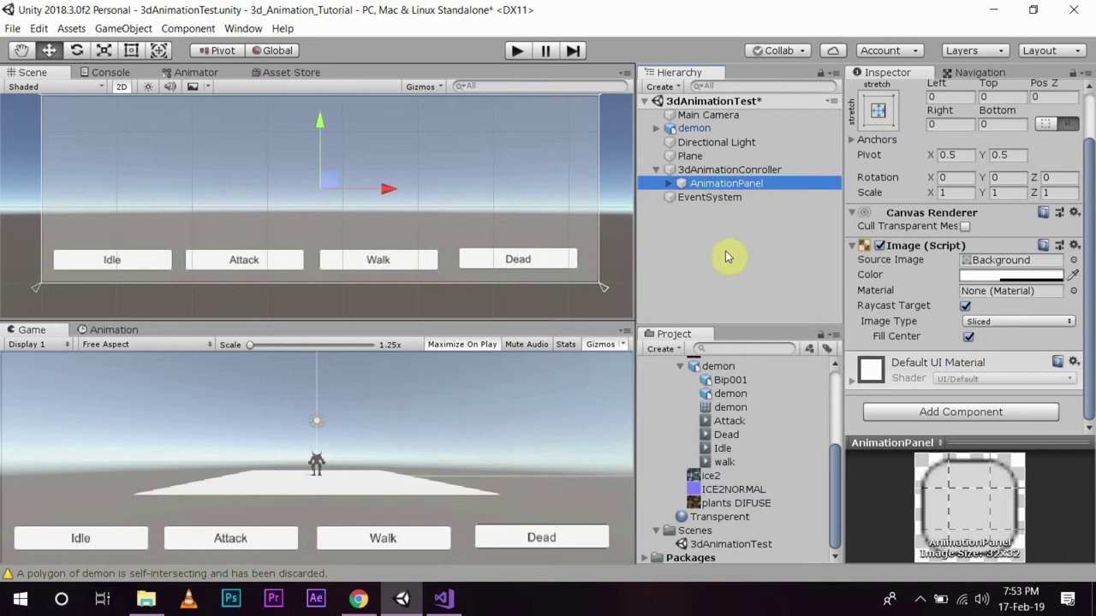
pyautogui.click(993, 275)
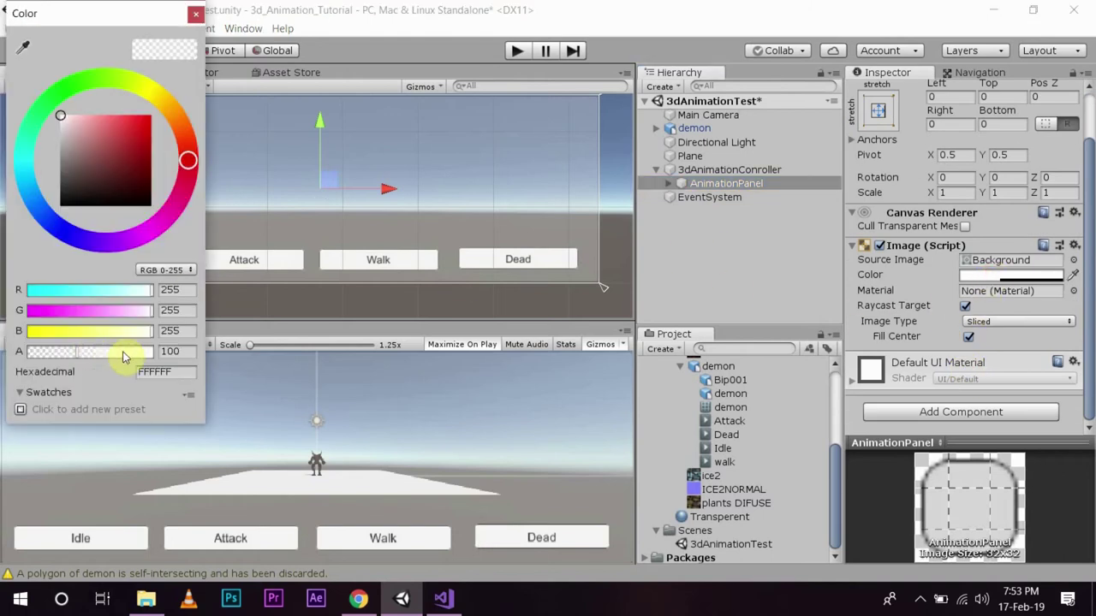
pyautogui.moveTo(122, 357); pyautogui.dragTo(12, 332)
pyautogui.click(196, 13)
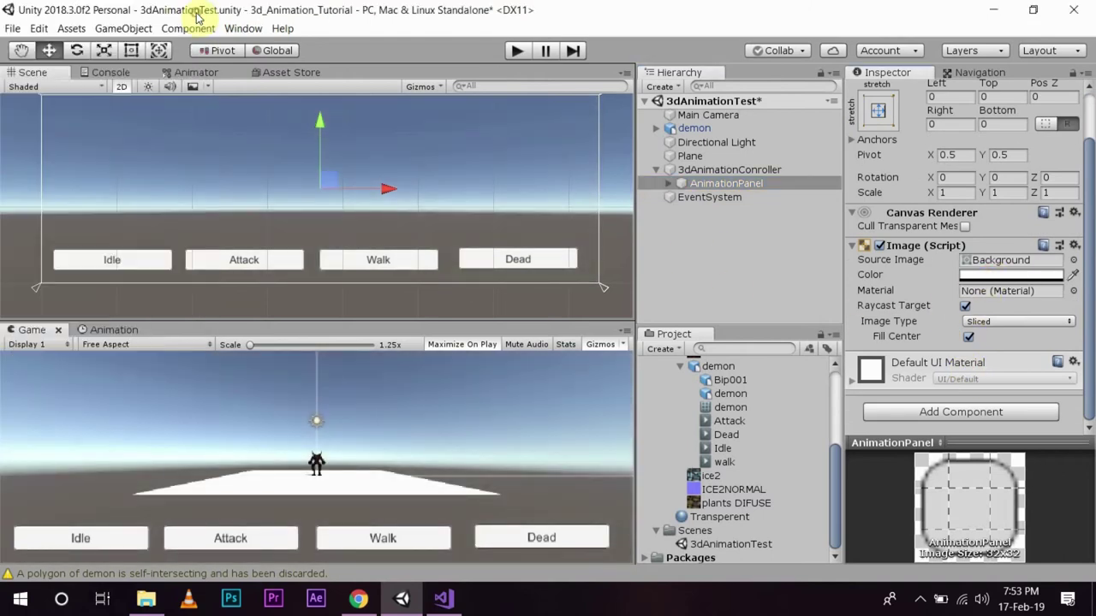
pyautogui.scroll(3, 785, 450)
pyautogui.scroll(-3, 754, 452)
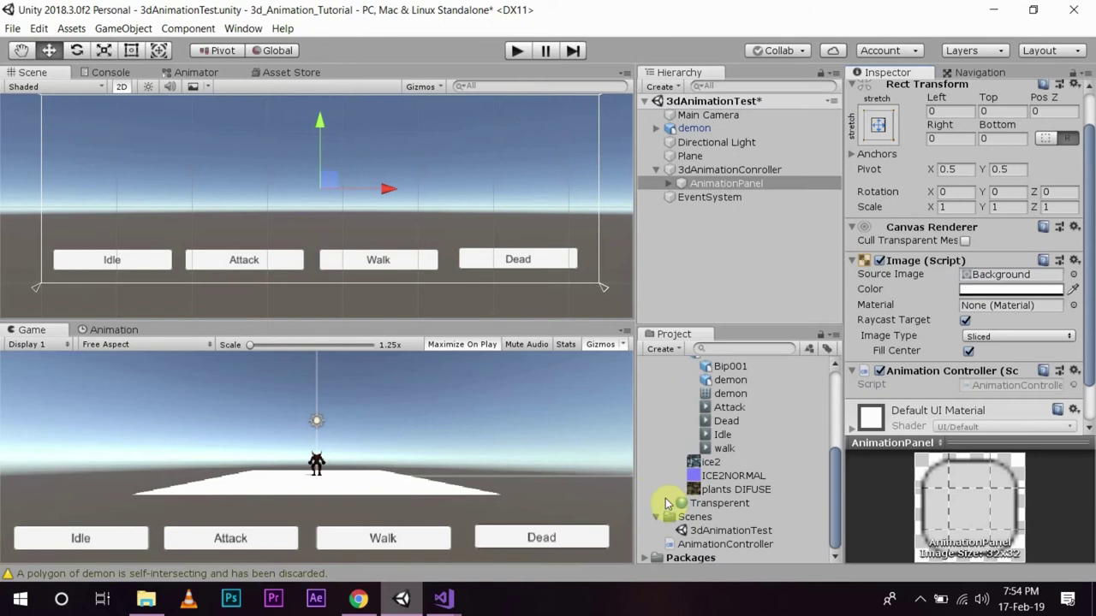
# Open the demon's animation import settings from the Attack clip and examine the clip's frame range on the timeline.
pyautogui.click(724, 408)
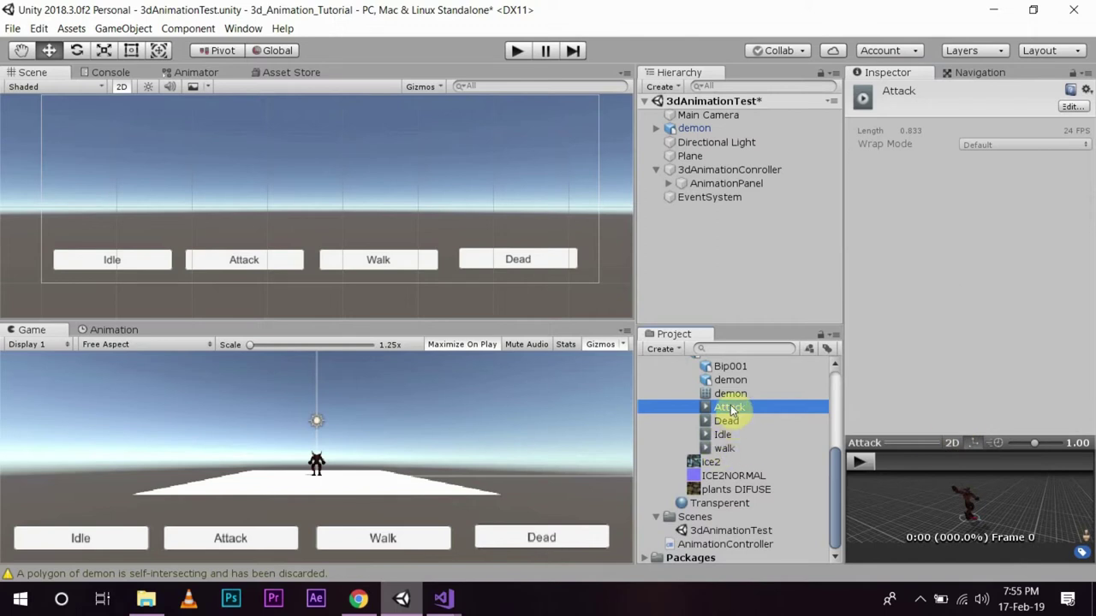
pyautogui.click(1068, 108)
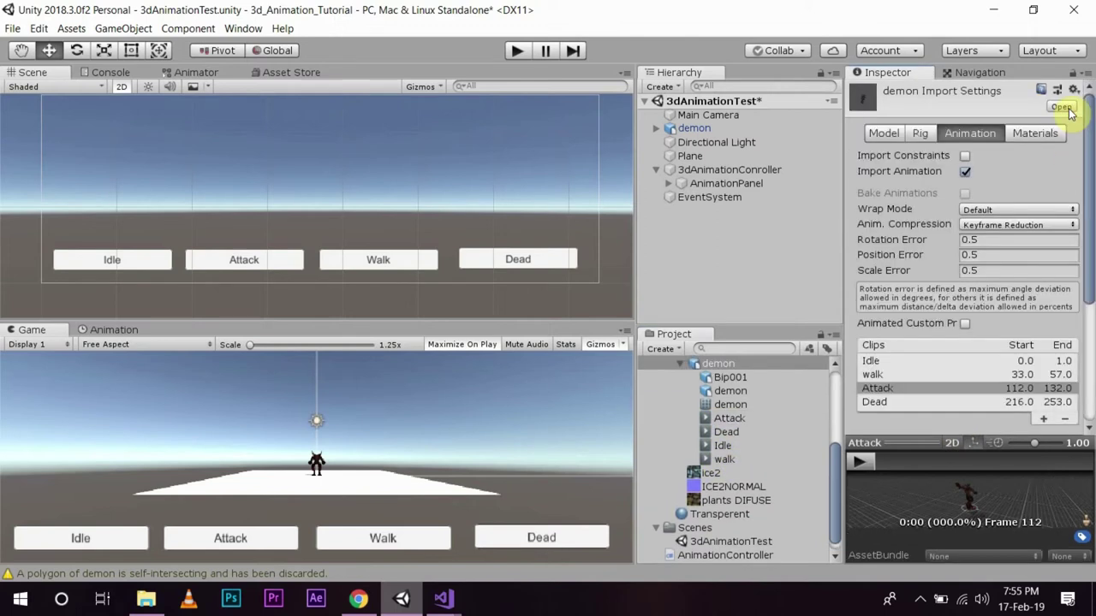
pyautogui.moveTo(1088, 272); pyautogui.dragTo(1091, 380)
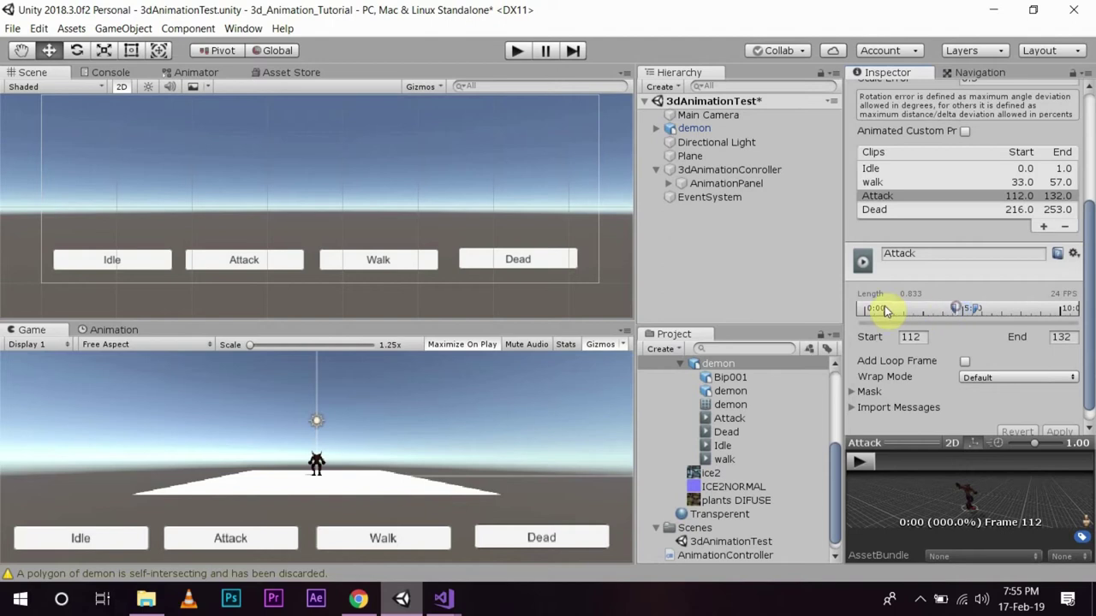
pyautogui.click(933, 310)
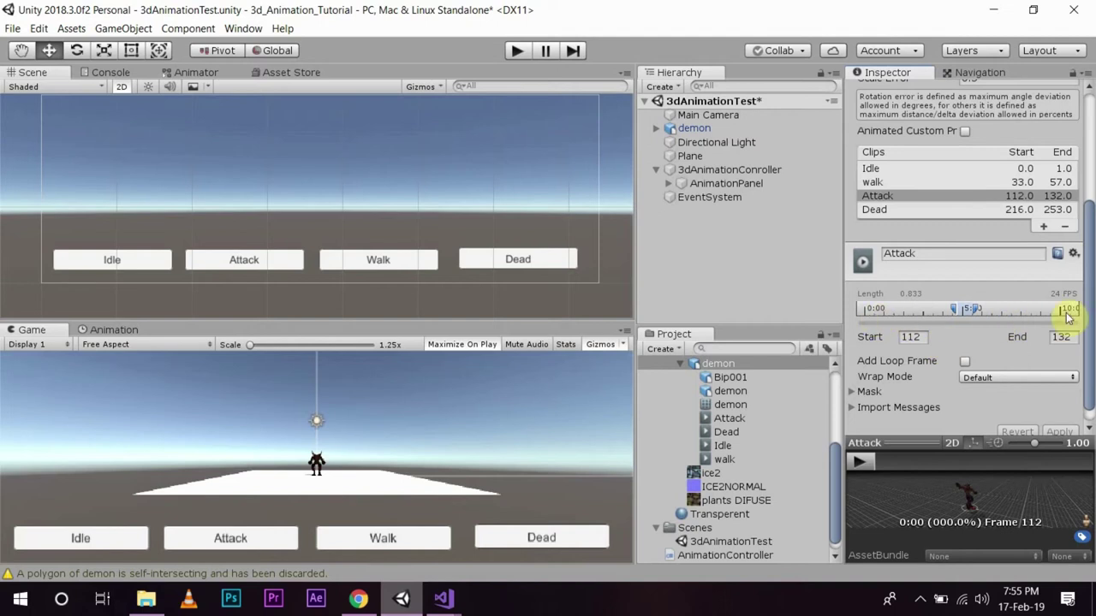
# Add a new clip to the demon's animation clips, name it WholeTake 001, and preview it.
pyautogui.click(1044, 227)
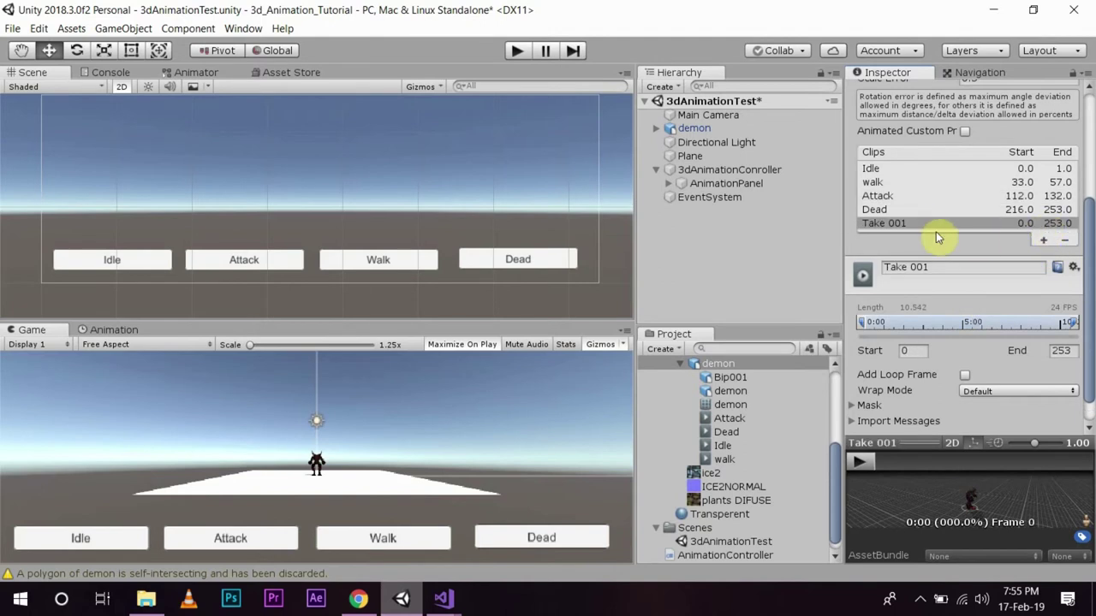
pyautogui.click(941, 266)
pyautogui.press('Home')
pyautogui.write('Whole')
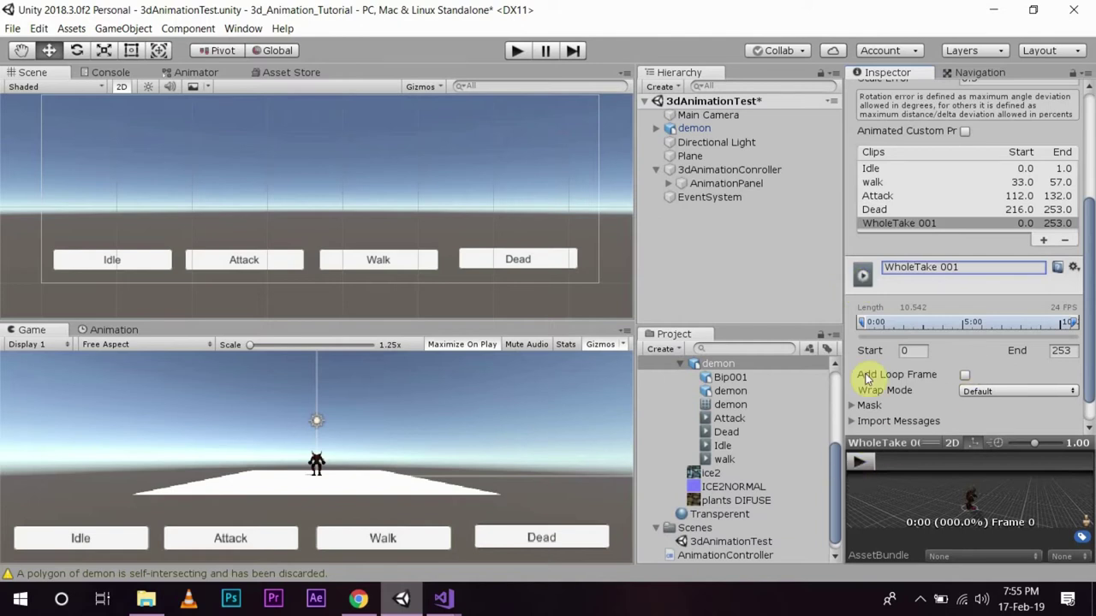
pyautogui.click(859, 463)
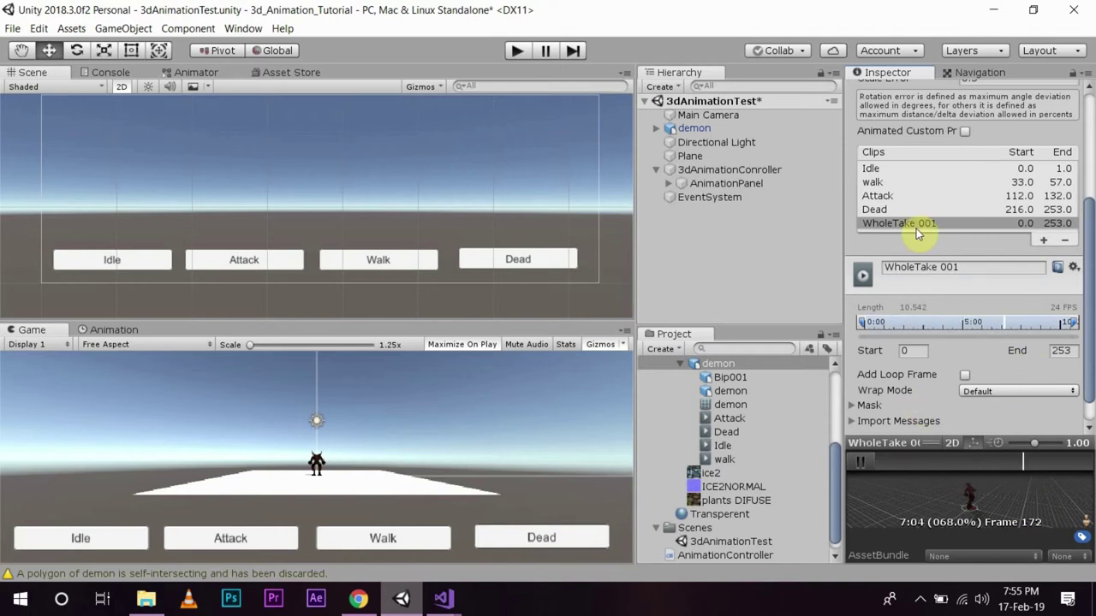
pyautogui.scroll(5, 950, 392)
pyautogui.scroll(-6, 959, 393)
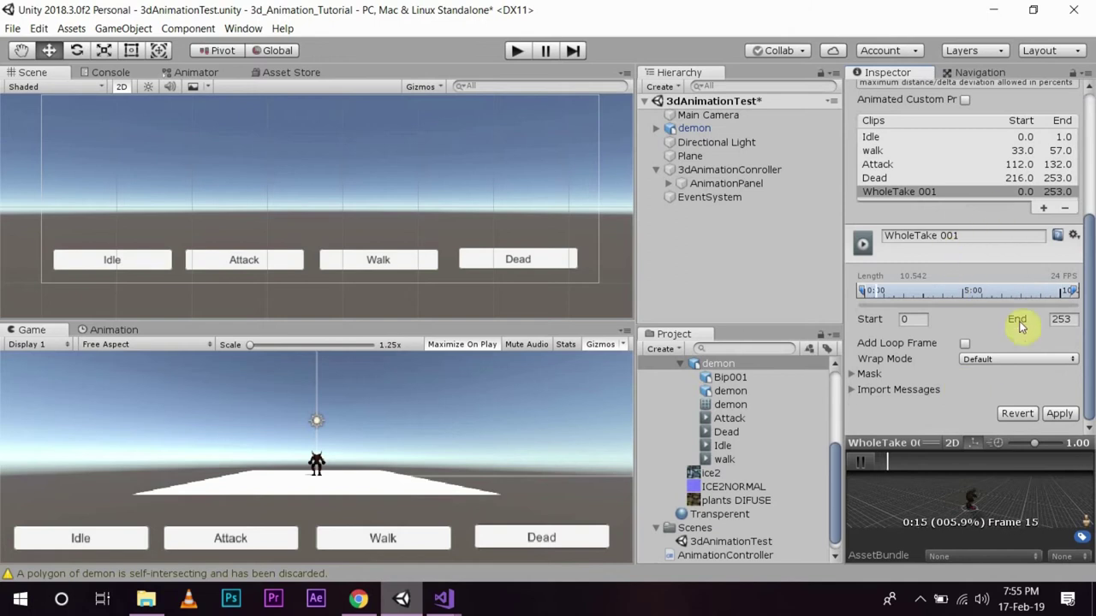
# Trim the WholeTake 001 clip to frames 65 to 82, rename it Running, and apply the import settings.
pyautogui.scroll(3, 888, 313)
pyautogui.moveTo(1070, 341)
pyautogui.mouseDown()
pyautogui.moveTo(973, 330)
pyautogui.moveTo(886, 340)
pyautogui.moveTo(936, 342)
pyautogui.mouseUp()
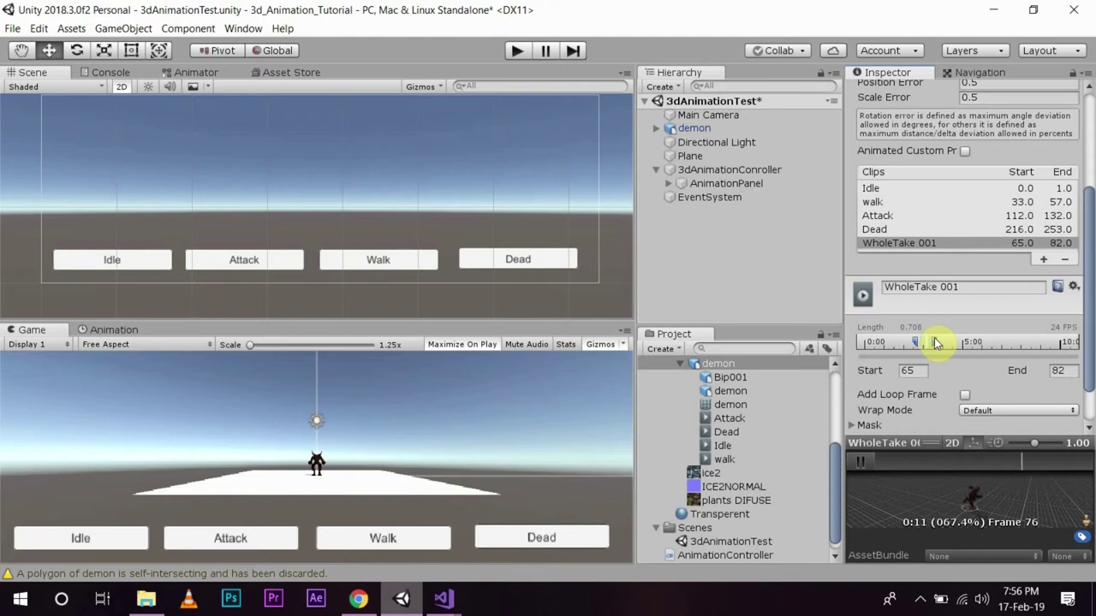
pyautogui.click(974, 292)
pyautogui.write('Running')
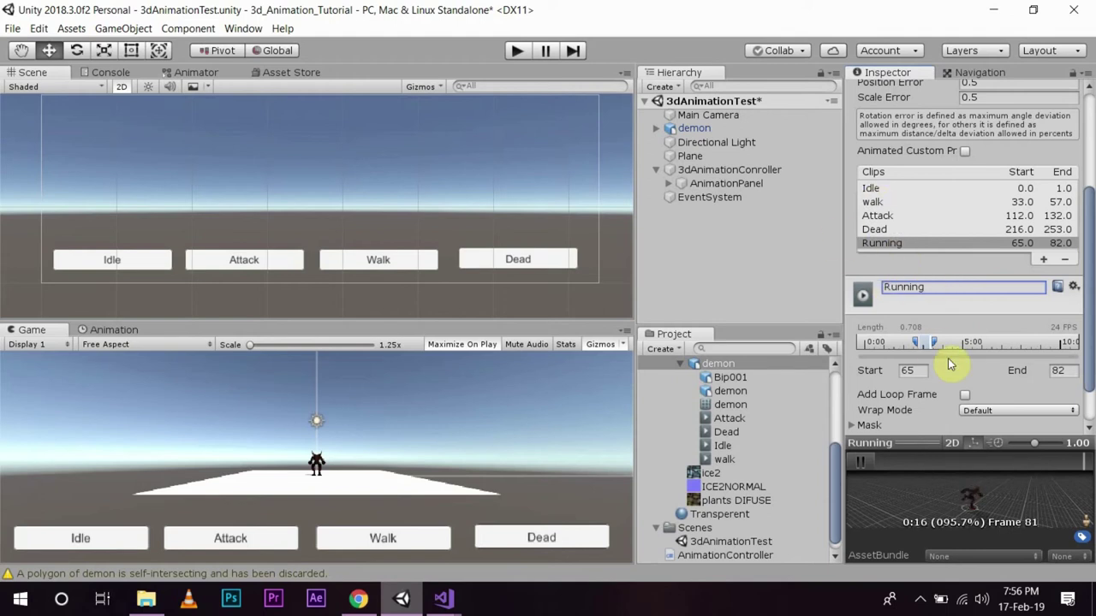
pyautogui.scroll(-2, 1066, 342)
pyautogui.click(1058, 413)
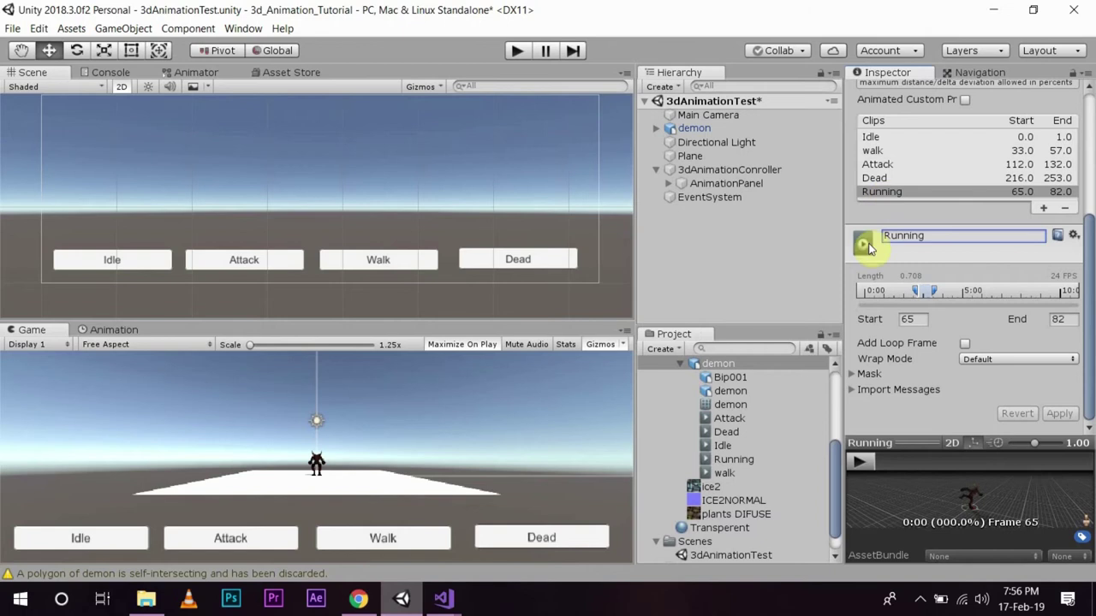
# Preview the Running clip under the demon model and open its import settings.
pyautogui.click(734, 460)
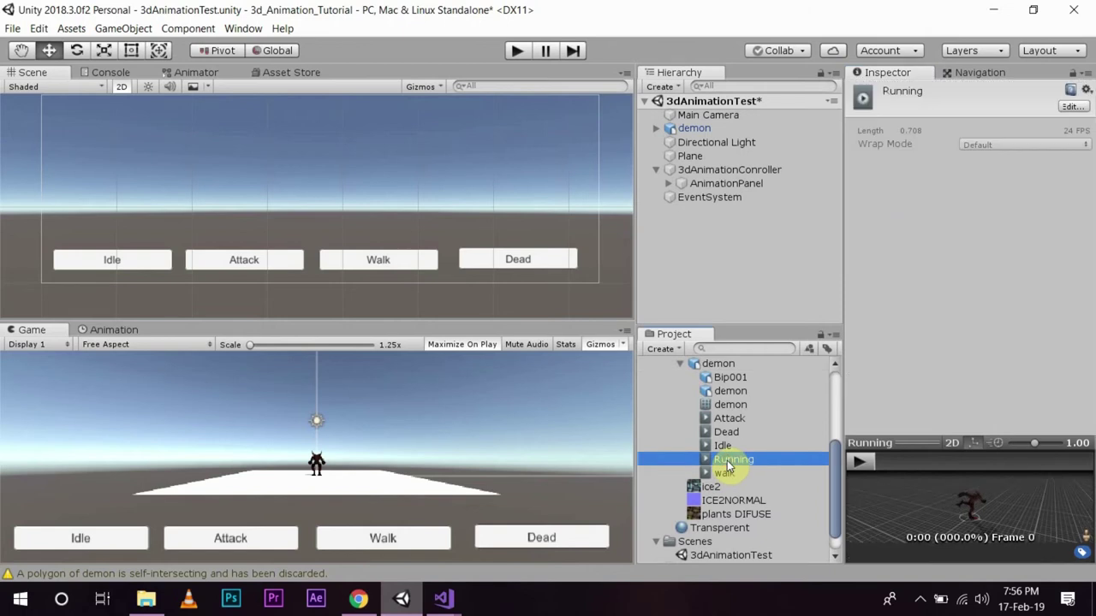
pyautogui.click(857, 469)
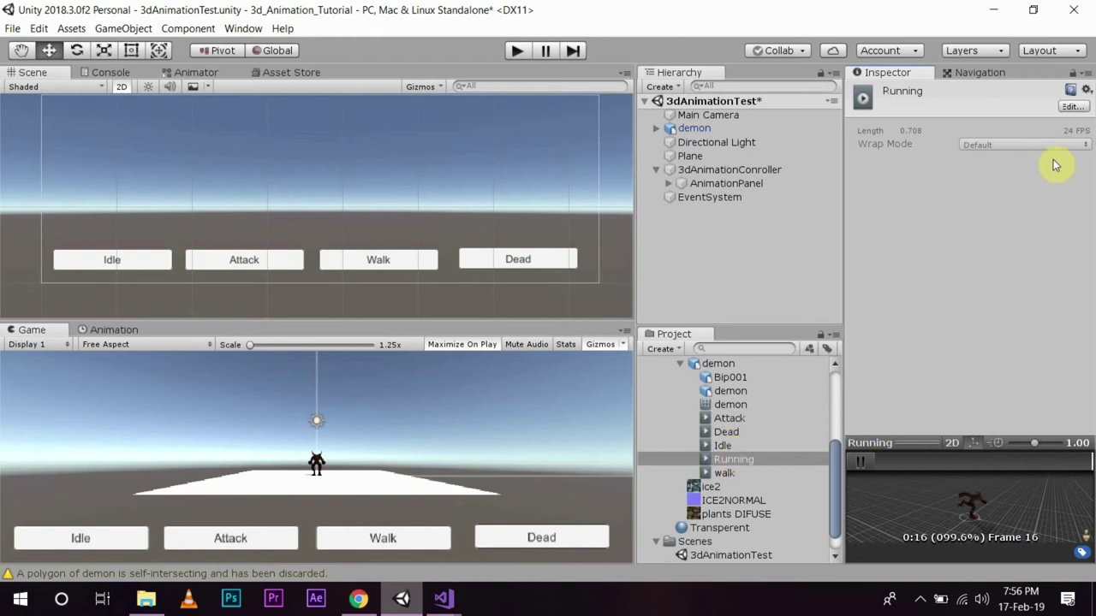
pyautogui.click(1072, 106)
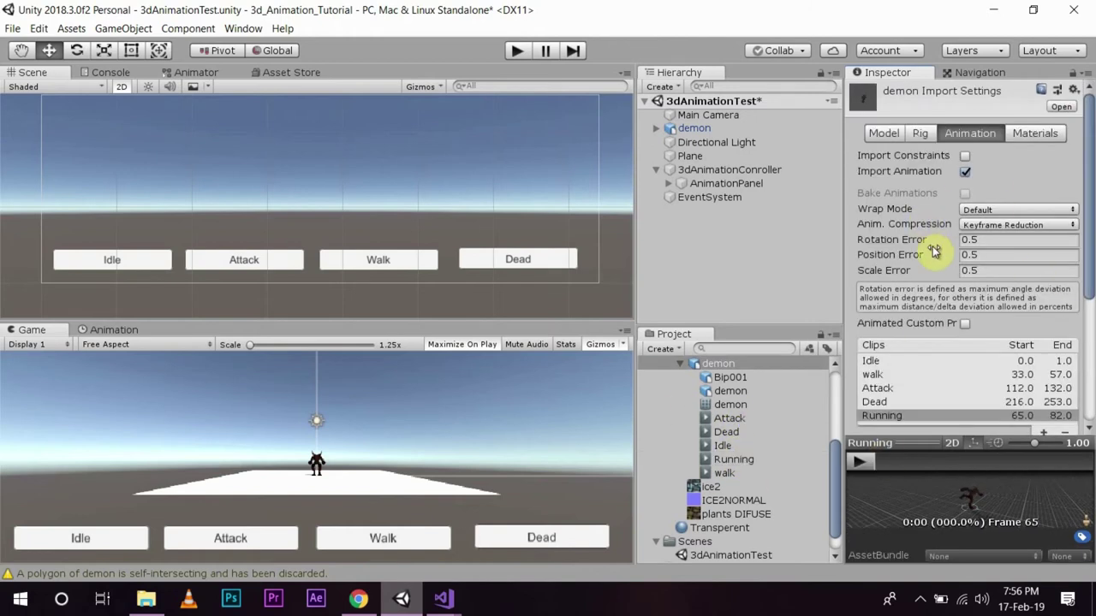
pyautogui.scroll(-4, 981, 343)
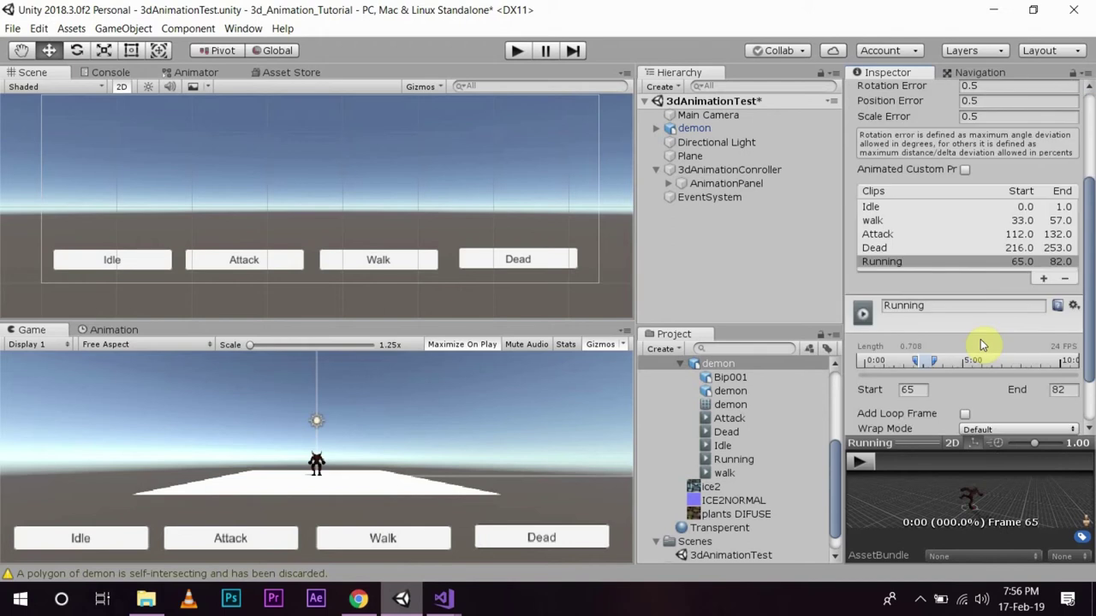
pyautogui.scroll(4, 980, 339)
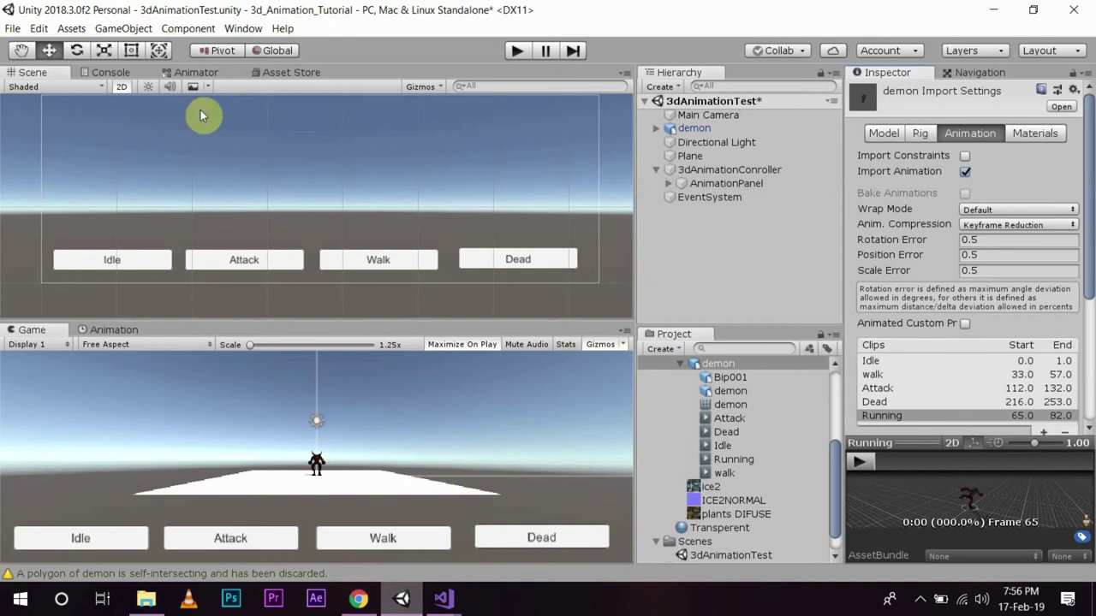
# Switch the Scene view from 2D to 3D and frame the demon on its plane.
pyautogui.click(49, 49)
pyautogui.click(124, 86)
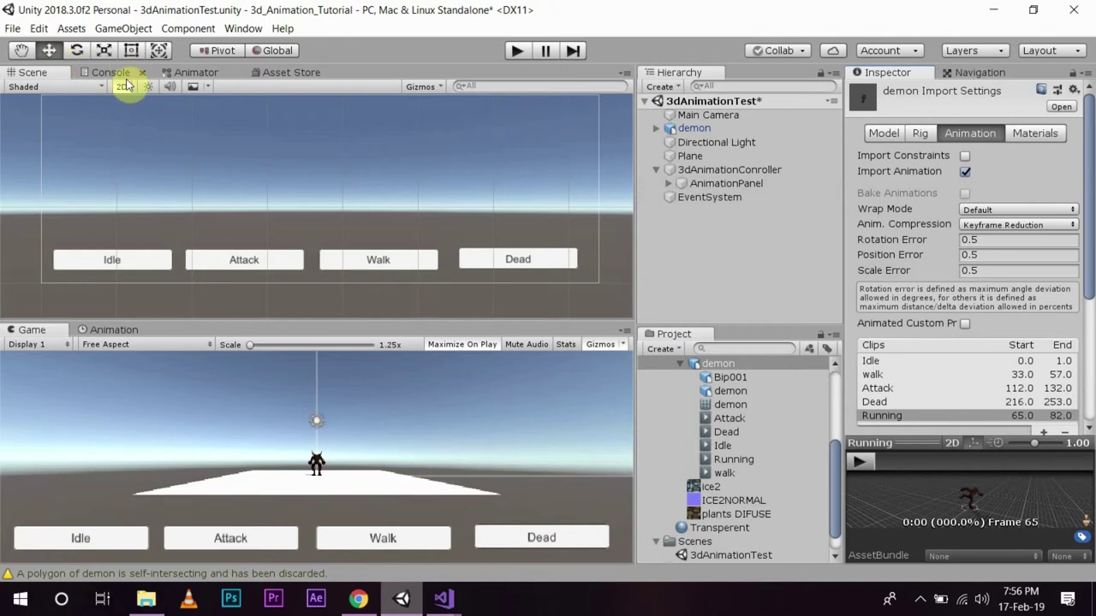
pyautogui.click(122, 87)
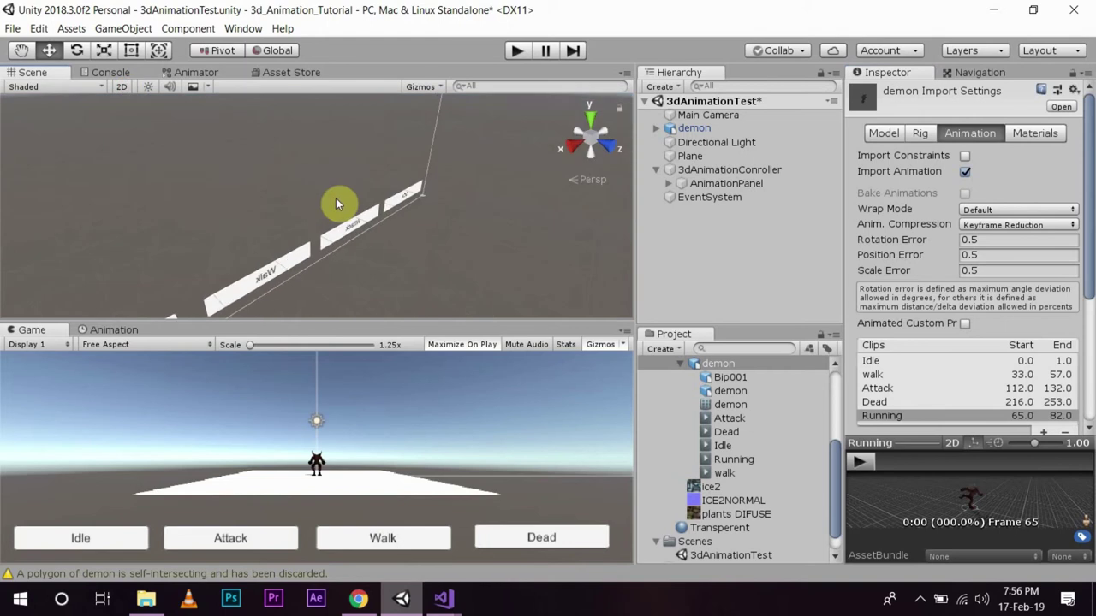
pyautogui.doubleClick(695, 129)
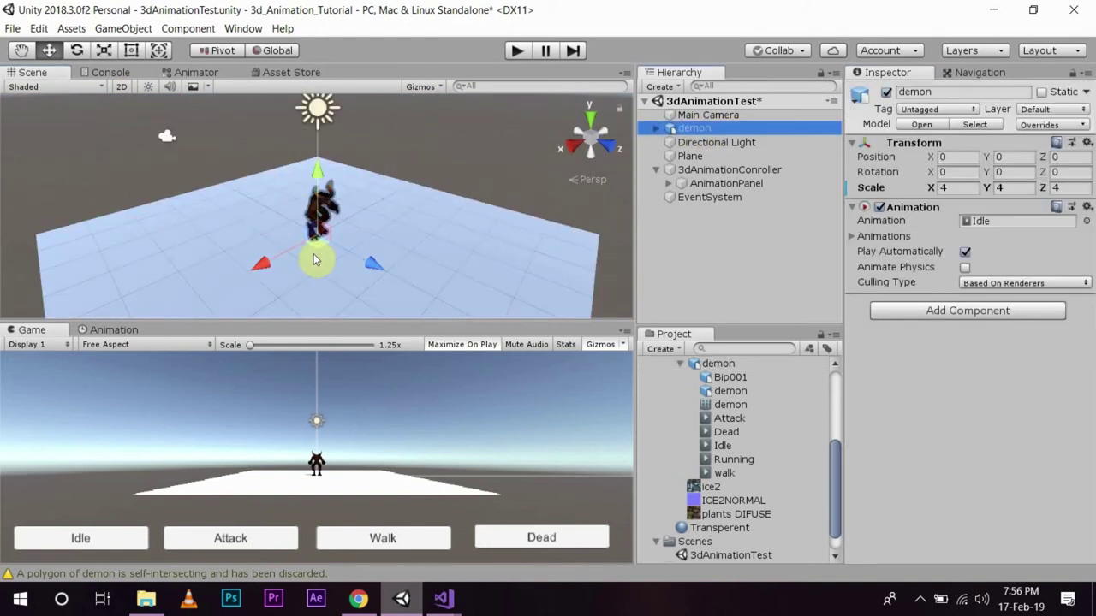
pyautogui.scroll(2, 313, 250)
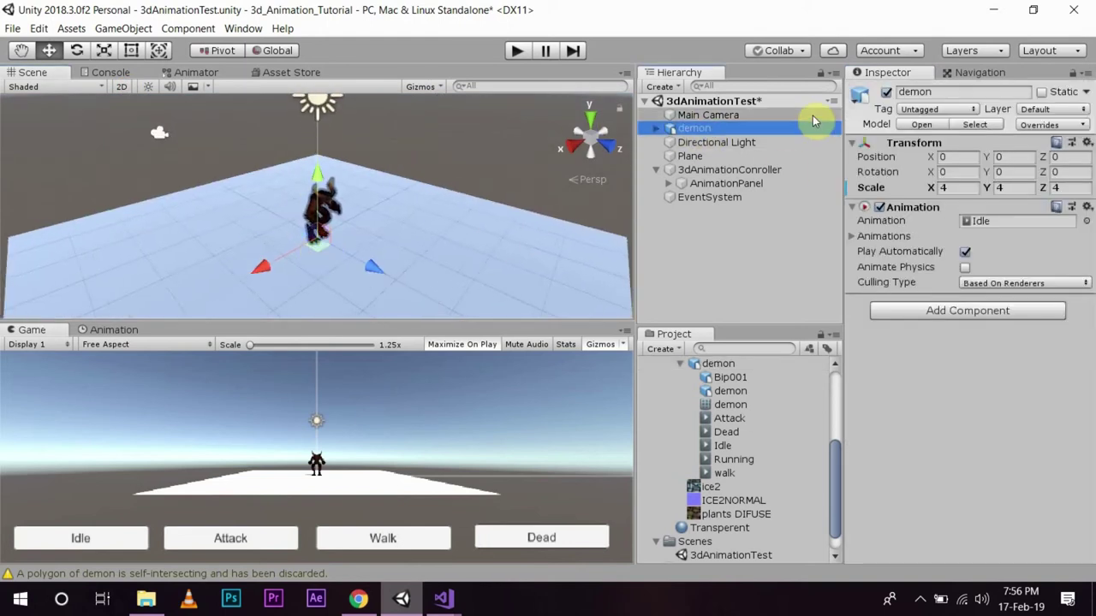
# Move and rotate the Main Camera to about X -0.13, Y 1.01, Z 2.21 so it frames the demon up close from the front.
pyautogui.click(723, 115)
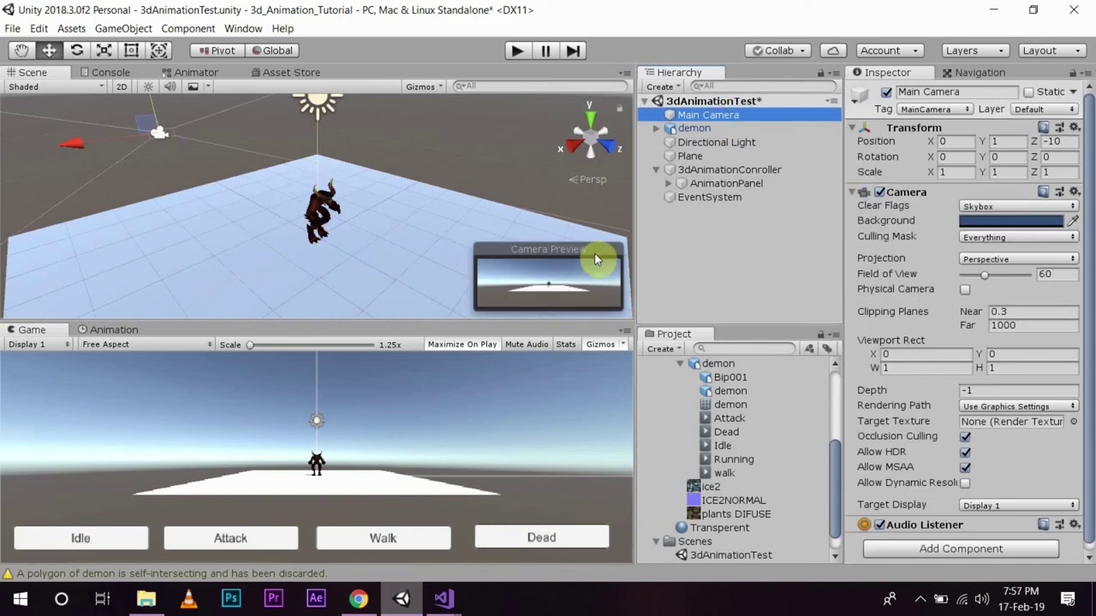
pyautogui.click(932, 144)
pyautogui.moveTo(935, 143); pyautogui.dragTo(973, 140)
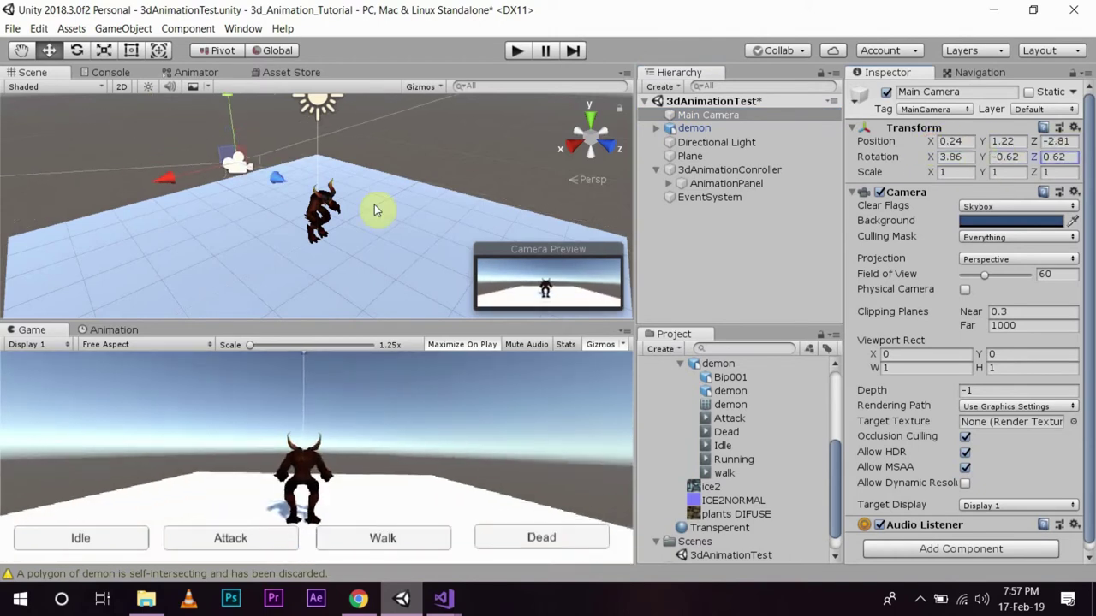
pyautogui.press('f')
pyautogui.moveTo(308, 137); pyautogui.dragTo(326, 179)
pyautogui.press('e')
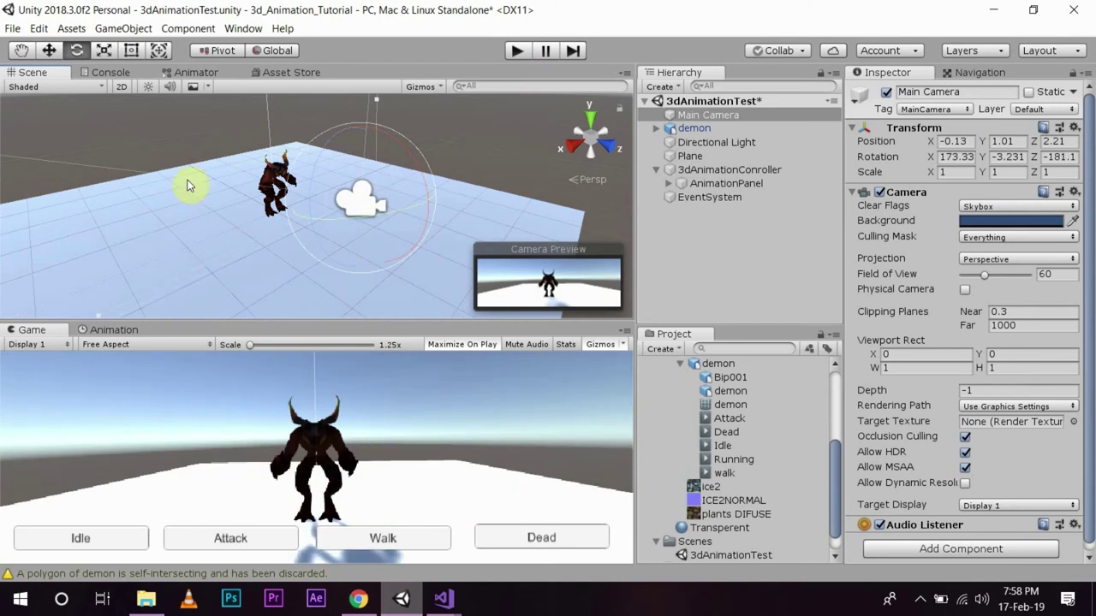
pyautogui.click(182, 238)
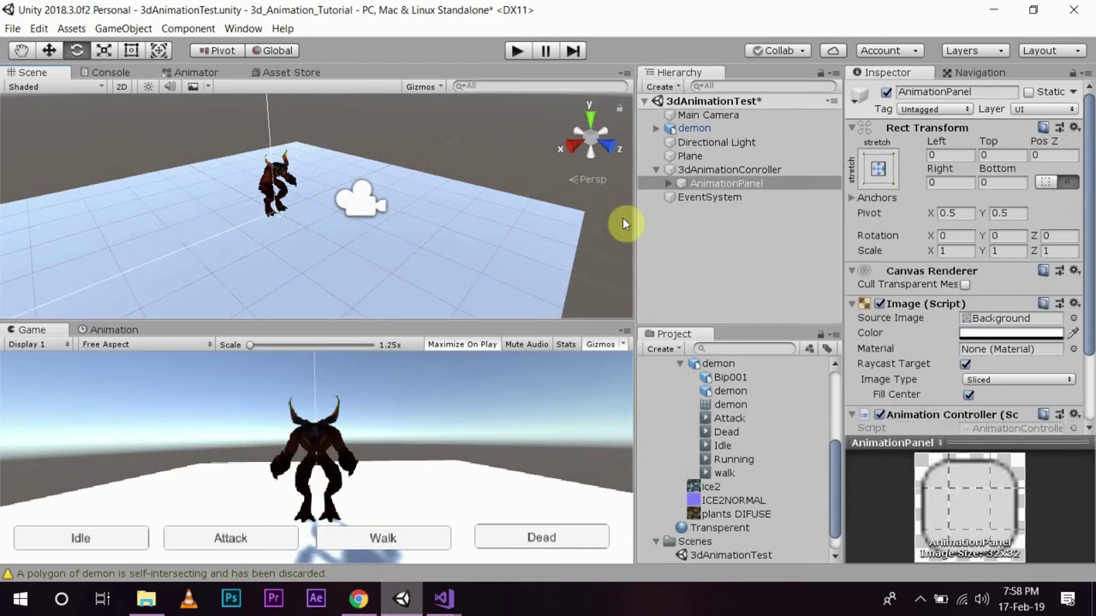
# Create a new material for the plane and set its albedo color to blue 0451E0.
pyautogui.click(690, 156)
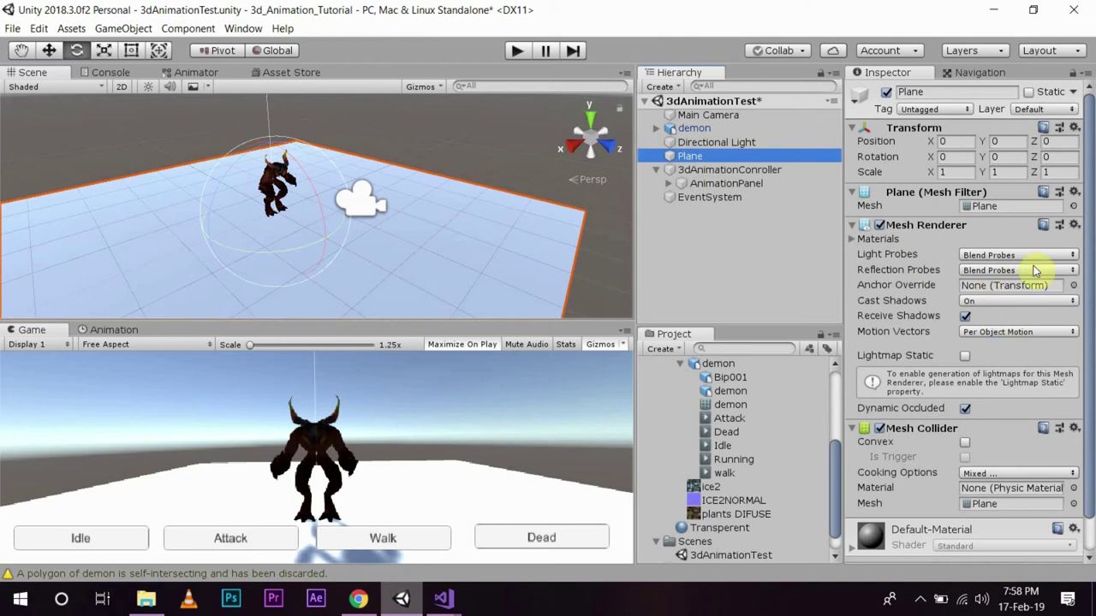
pyautogui.scroll(-1, 869, 444)
pyautogui.click(647, 349)
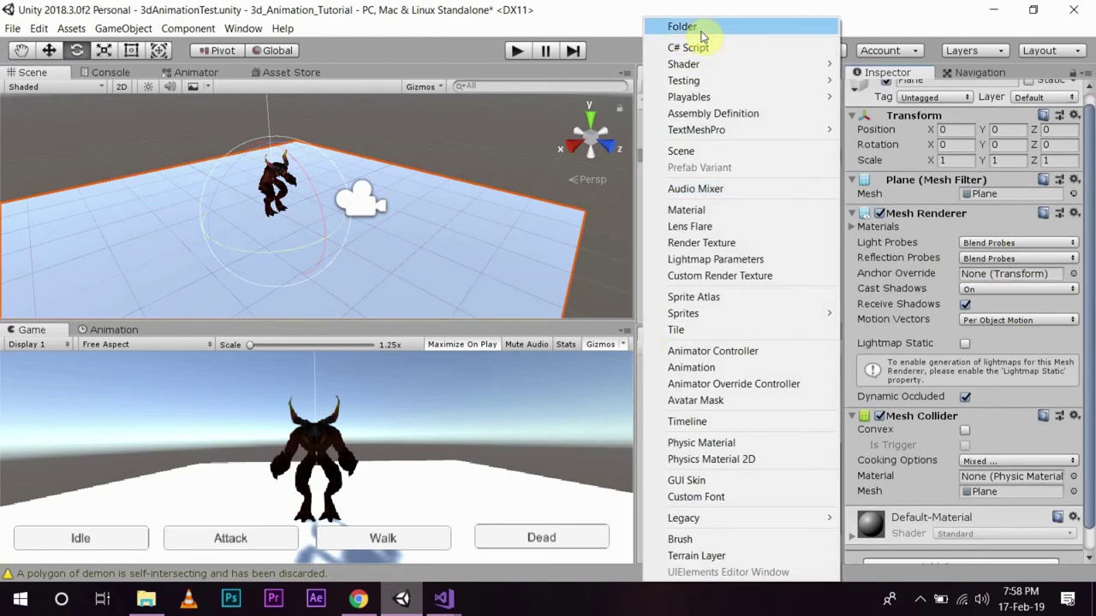
pyautogui.click(728, 211)
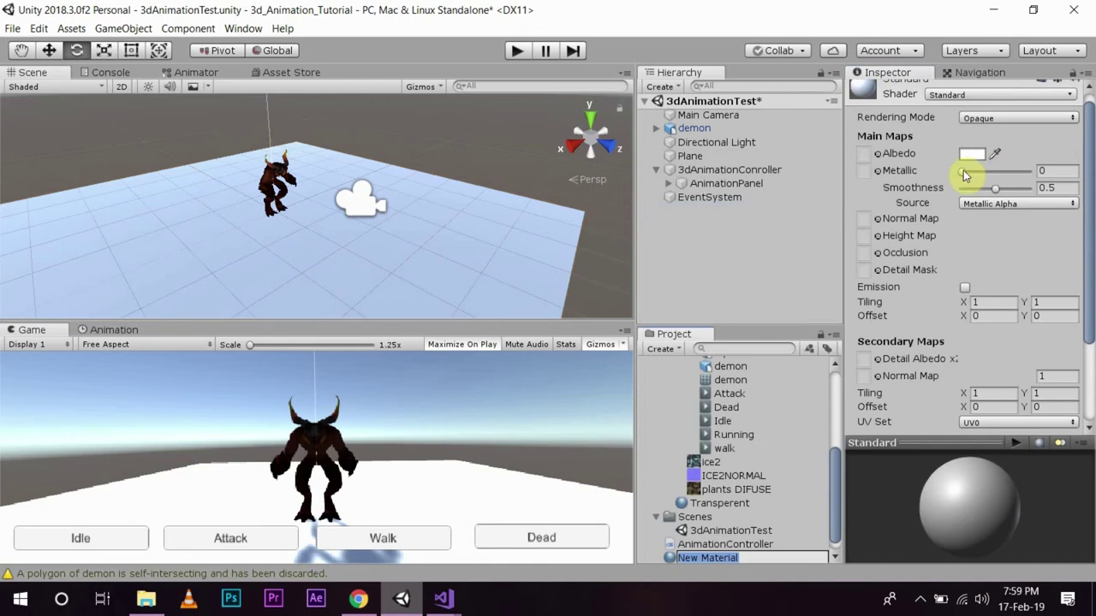
pyautogui.click(972, 153)
pyautogui.moveTo(187, 162)
pyautogui.mouseDown()
pyautogui.moveTo(32, 201)
pyautogui.moveTo(41, 212)
pyautogui.mouseUp()
pyautogui.click(149, 126)
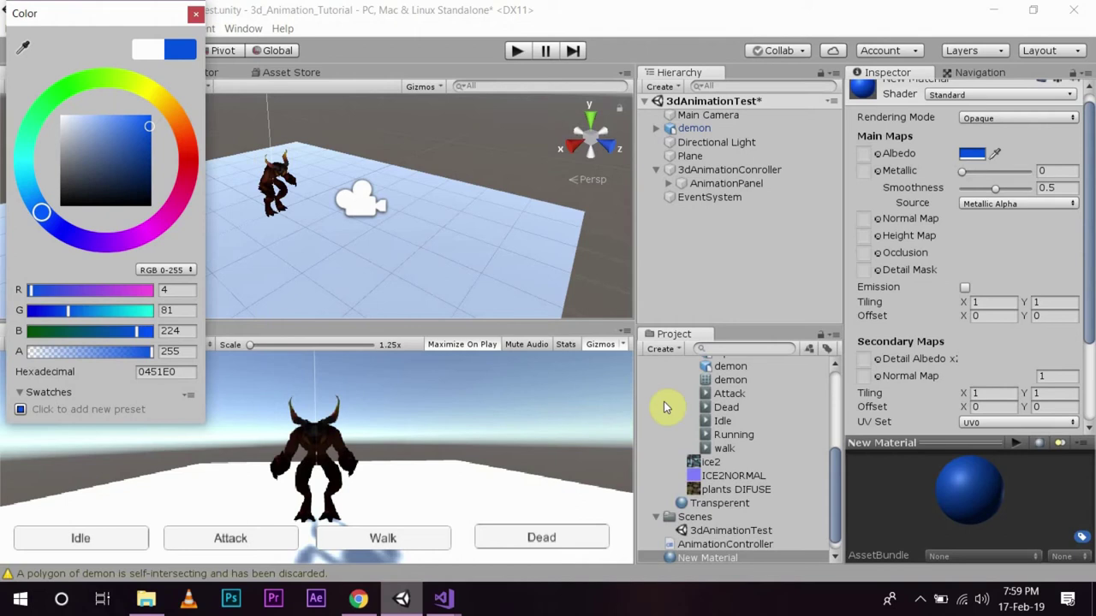
pyautogui.click(837, 466)
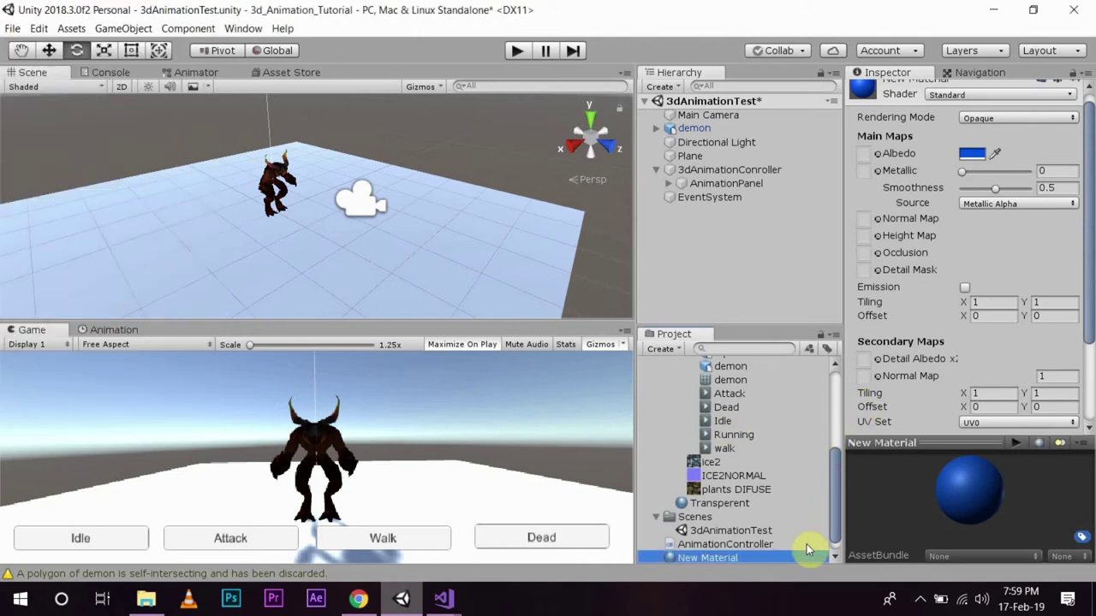
# Rename the new blue material as Background and apply it to the plane.
pyautogui.click(741, 558)
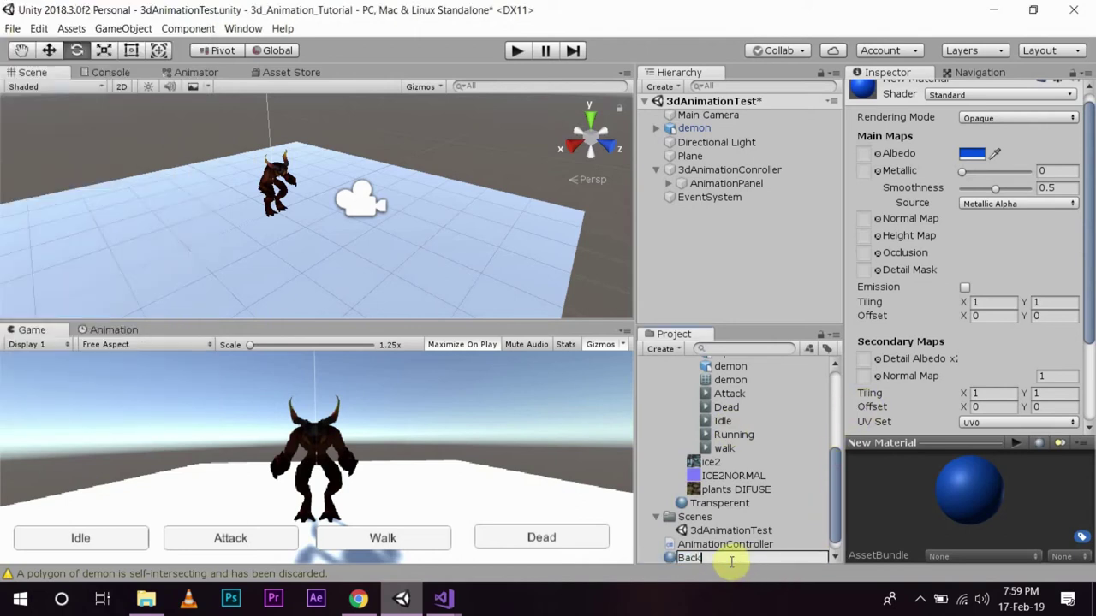
pyautogui.write('Background')
pyautogui.press('Return')
pyautogui.moveTo(719, 561); pyautogui.dragTo(331, 306)
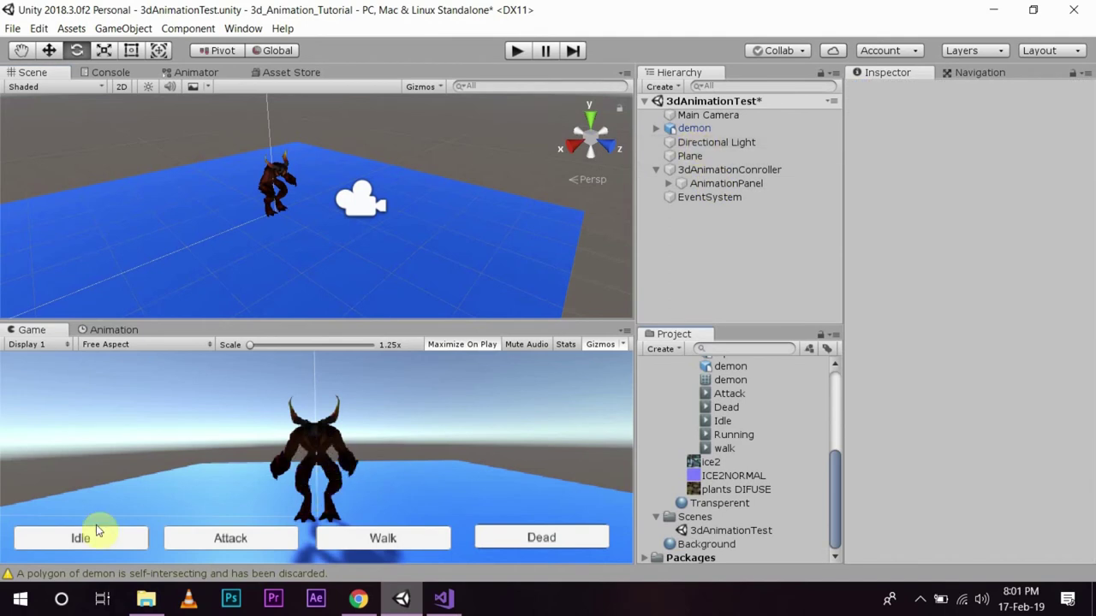
# Create an AnimationController script as a component on the demon and open it in Visual Studio, reloading the solution.
pyautogui.click(692, 130)
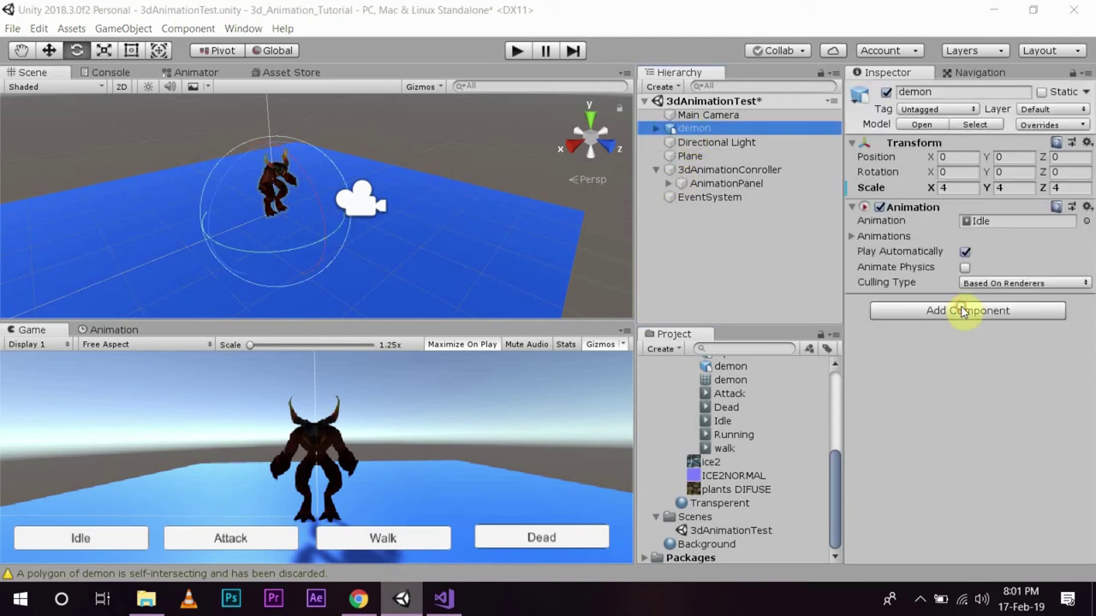
pyautogui.click(965, 313)
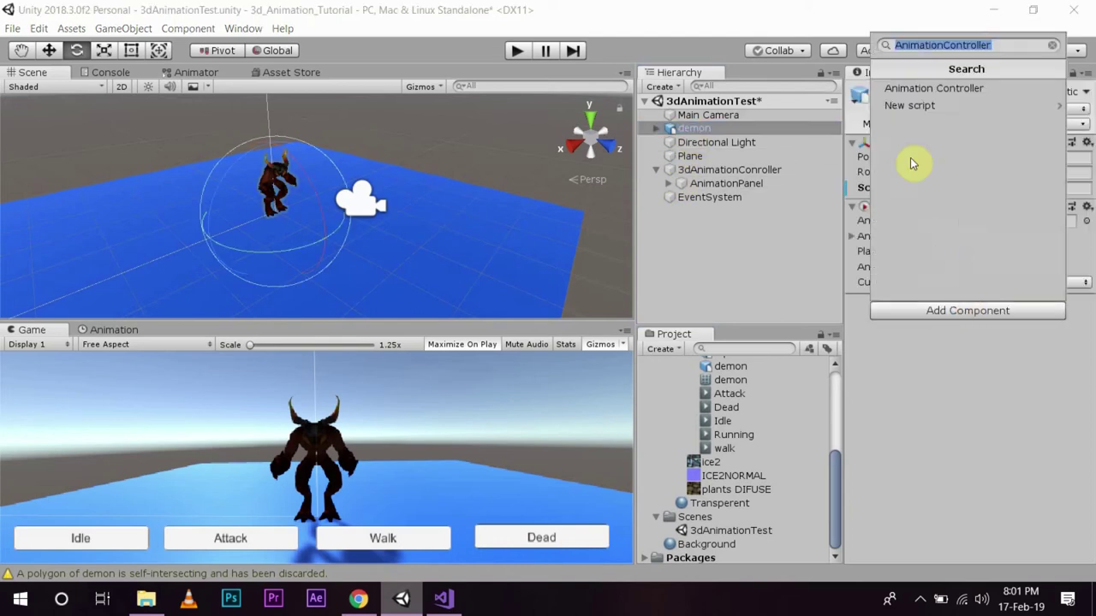
pyautogui.click(956, 105)
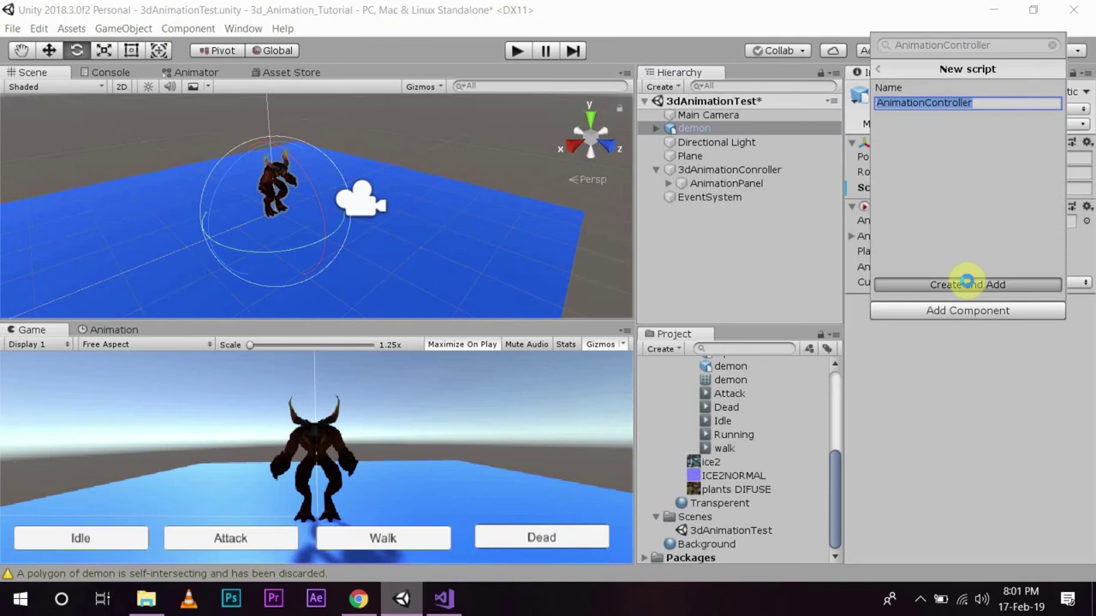
pyautogui.click(968, 283)
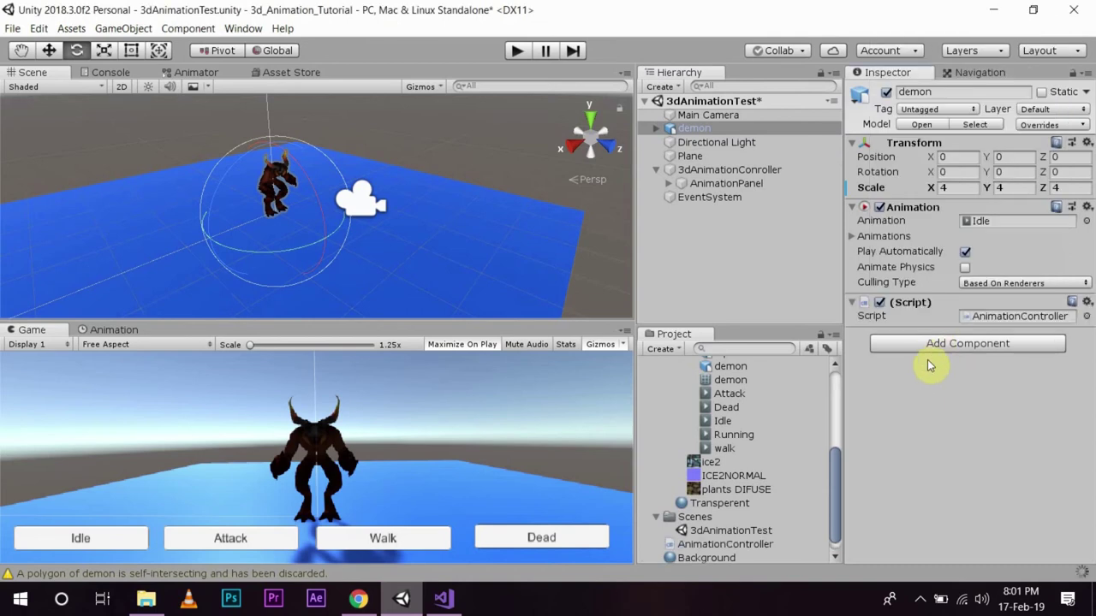
pyautogui.doubleClick(989, 319)
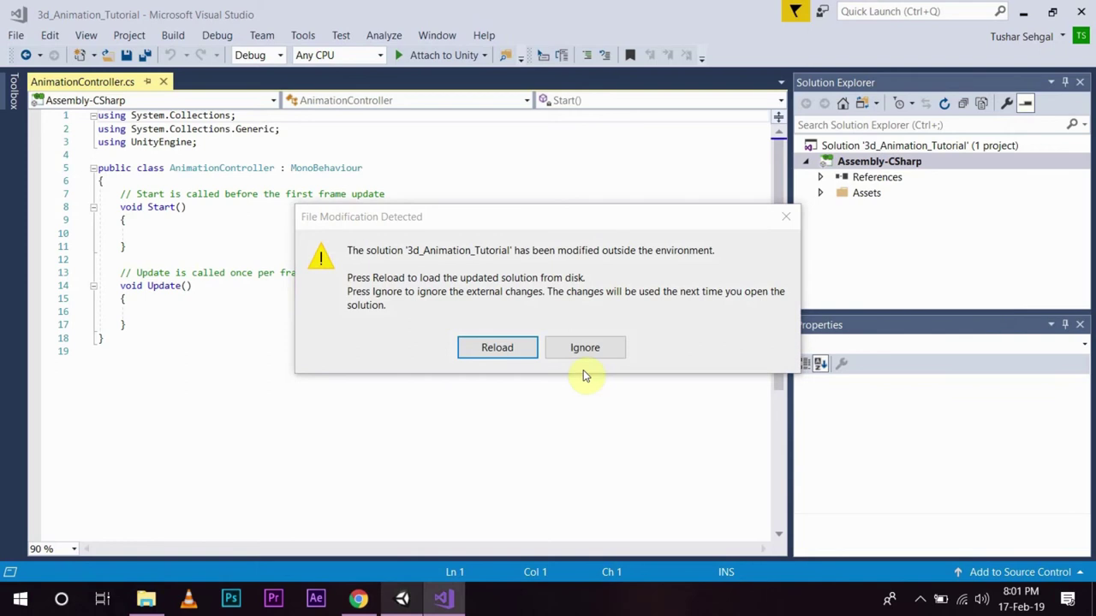
pyautogui.click(506, 347)
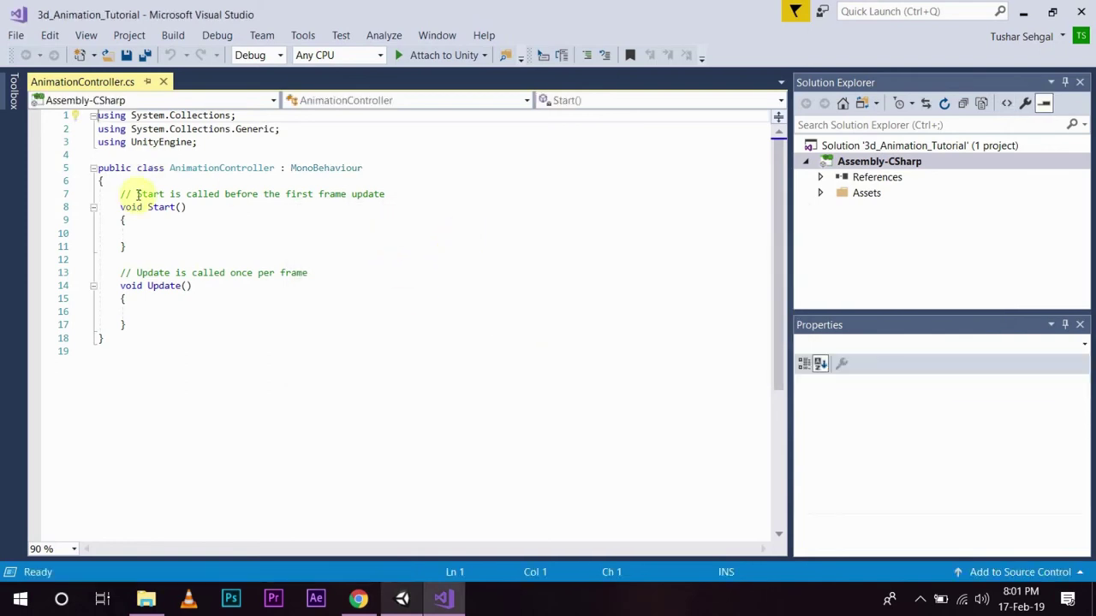
# Replace the default Start and Update methods in the AnimationController class with the field declaration "Animation Anim;".
pyautogui.moveTo(117, 188); pyautogui.dragTo(177, 328)
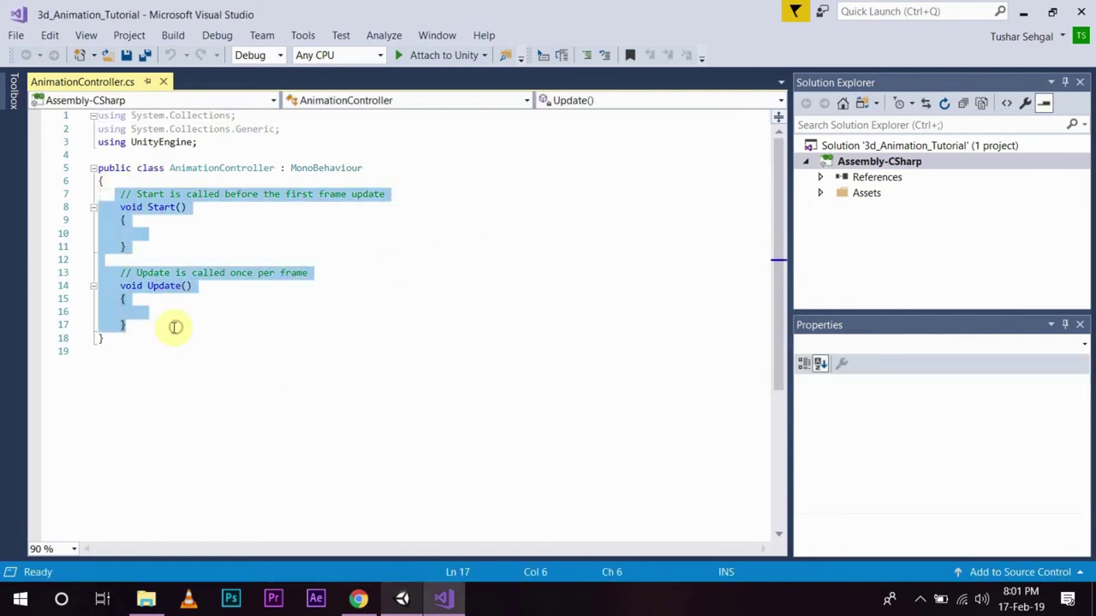
pyautogui.press('BackSpace')
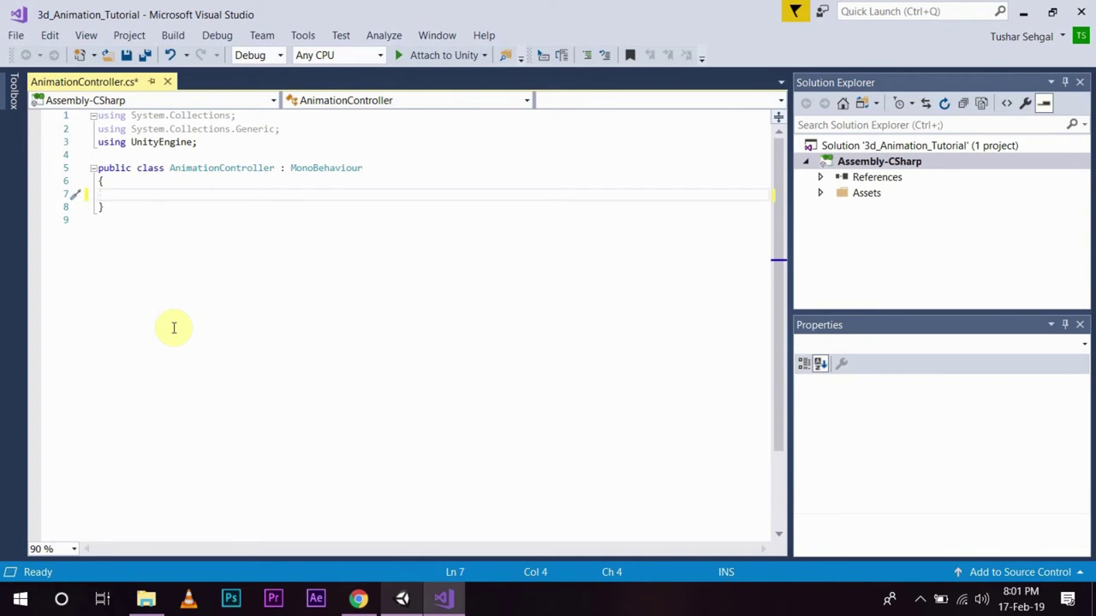
pyautogui.write('Animation ')
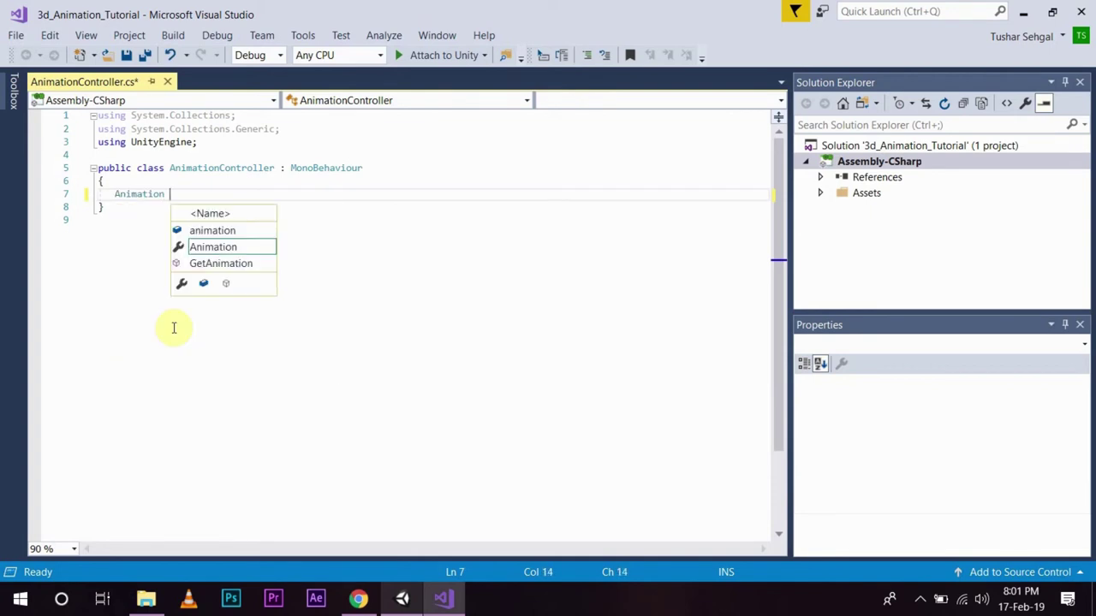
pyautogui.write('Anim')
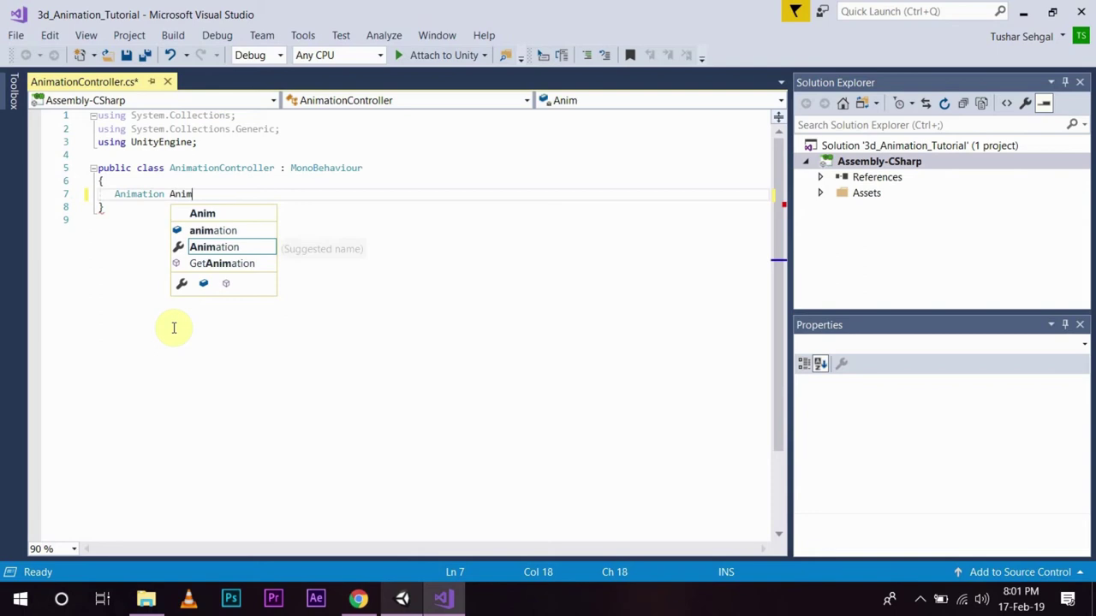
pyautogui.write(';')
pyautogui.press('Return')
pyautogui.press('Return')
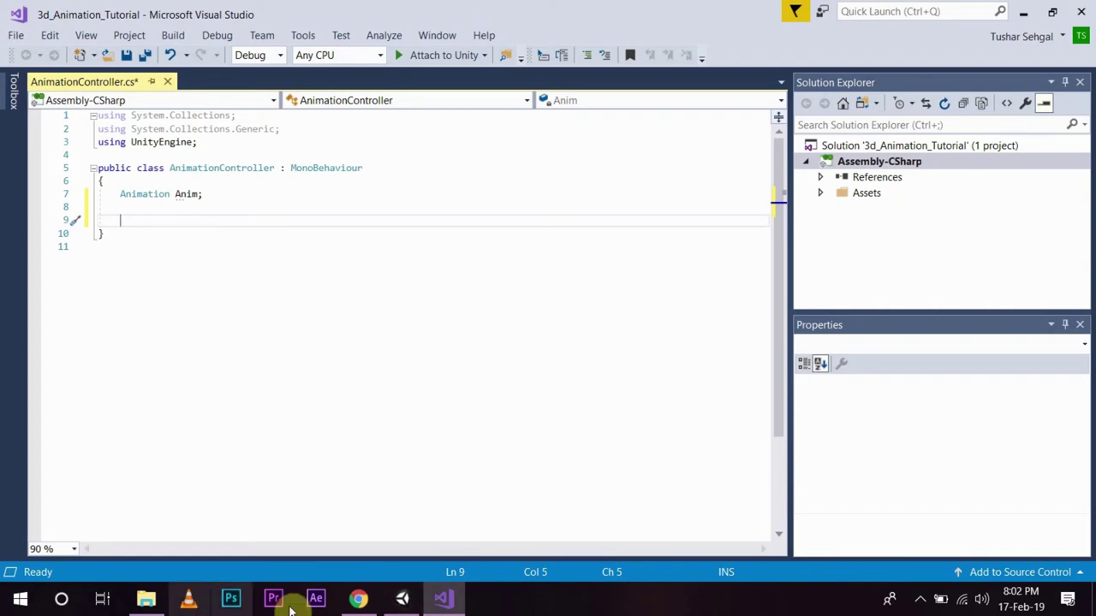
# Check the UI buttons in Unity and add an empty "public void Idle()" method below the Anim field in Visual Studio.
pyautogui.click(401, 598)
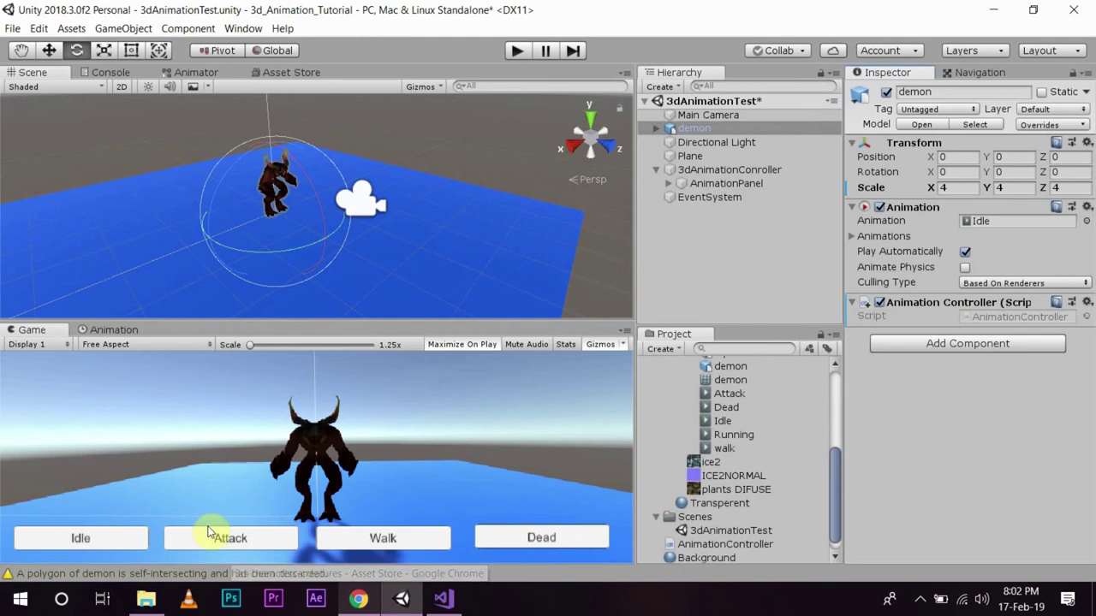
pyautogui.click(444, 599)
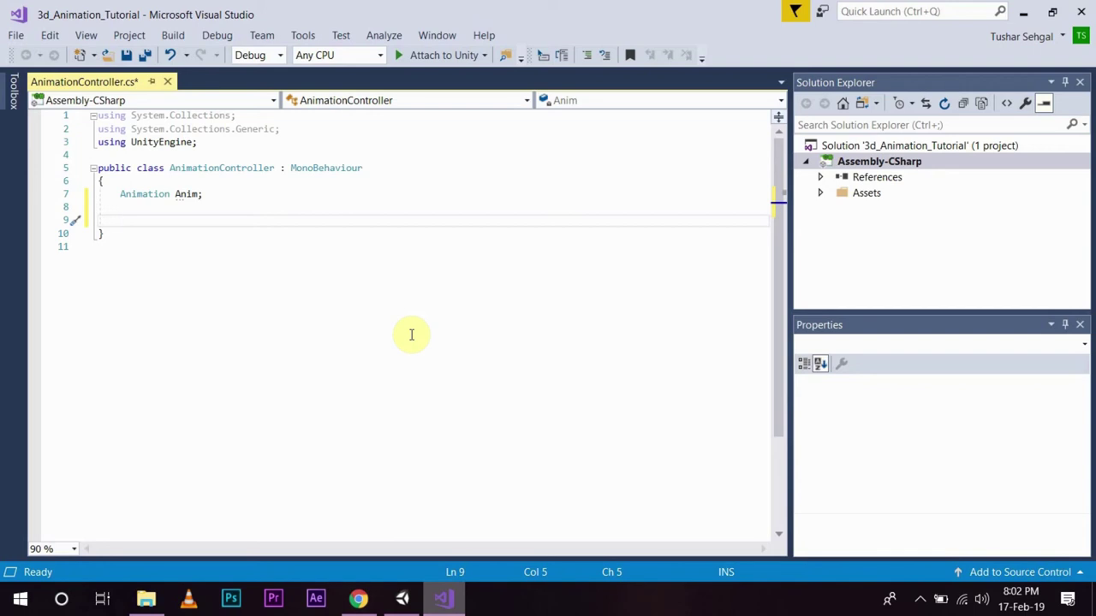
pyautogui.write('public void')
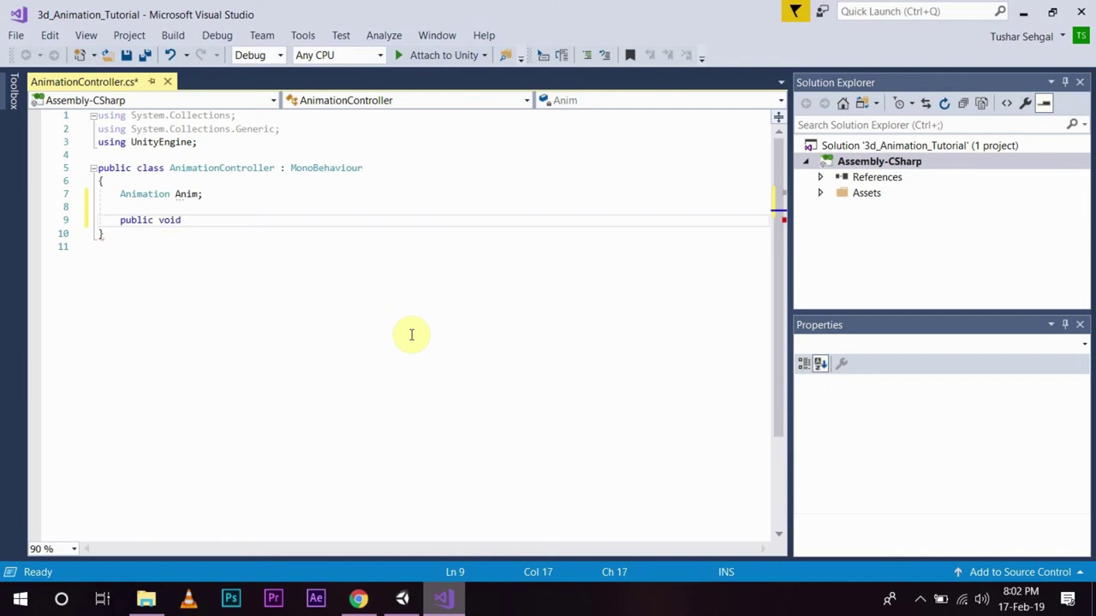
pyautogui.write(' Idle()')
pyautogui.press('Return')
pyautogui.write('{')
pyautogui.press('Return')
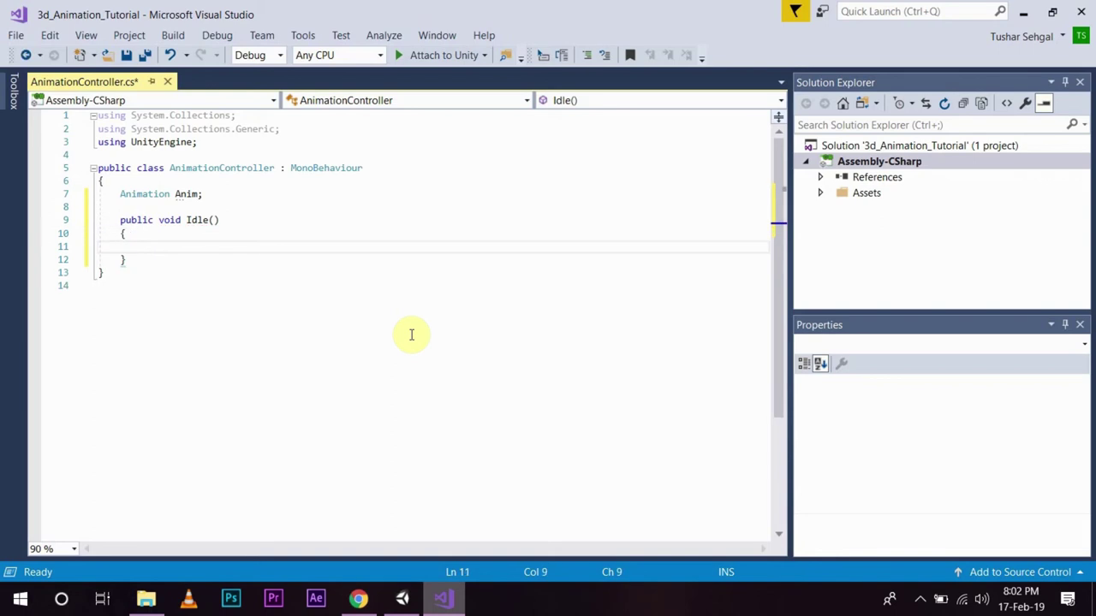
# Write the statement Anim.Play("Idle"); in the body of the Idle method.
pyautogui.write('A')
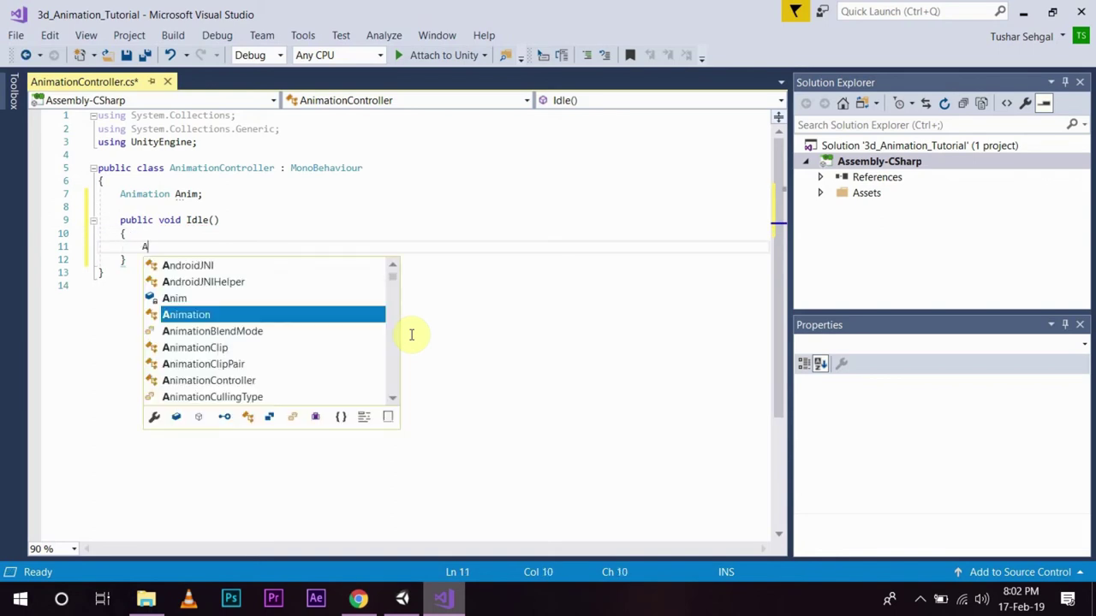
pyautogui.write('nim.play')
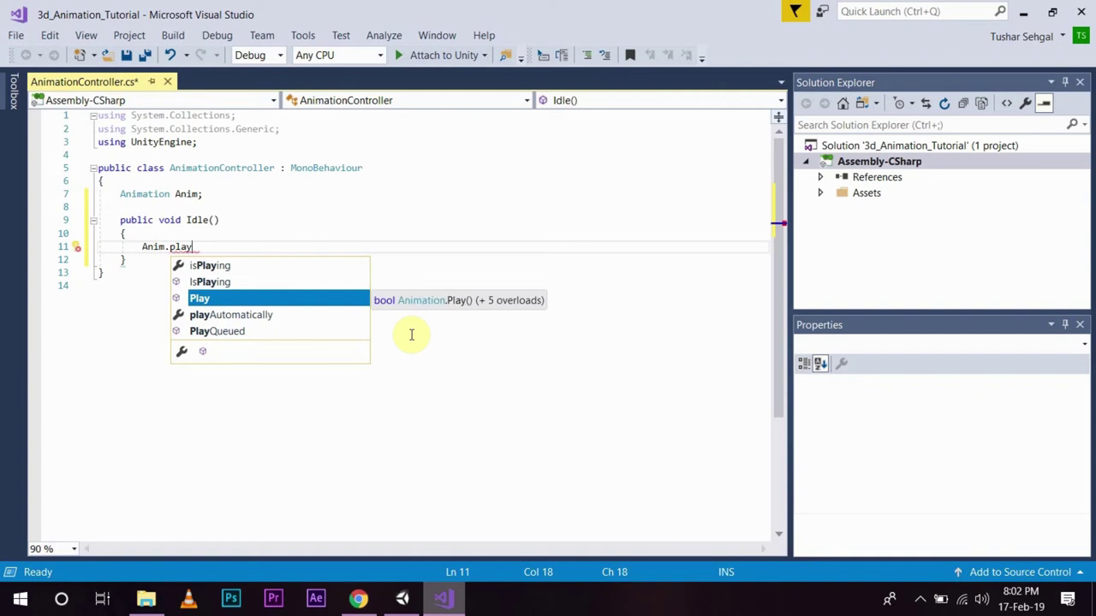
pyautogui.write('(')
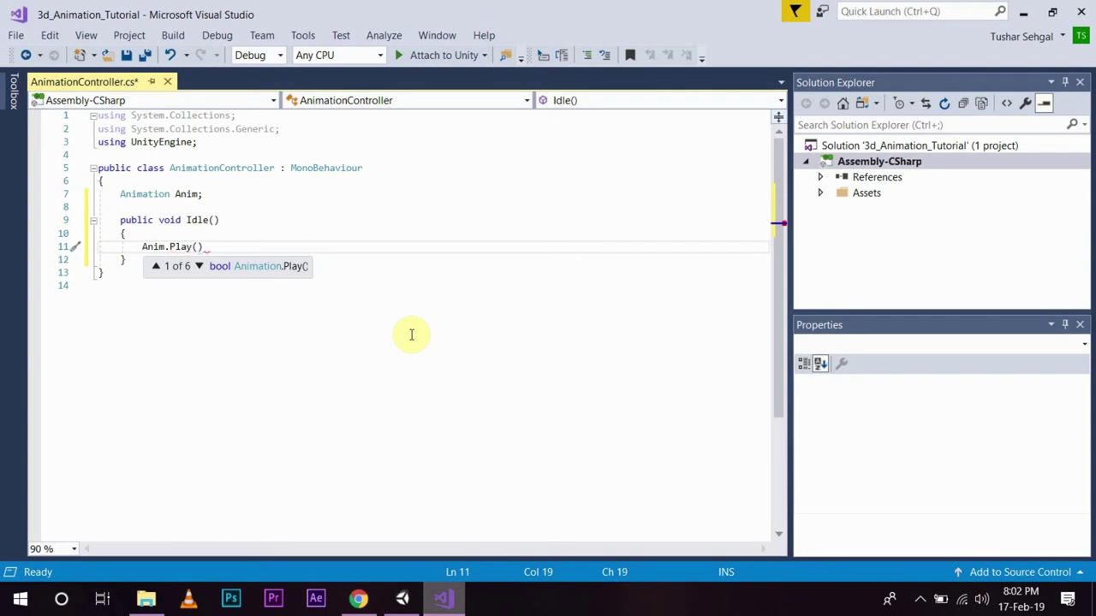
pyautogui.write('"')
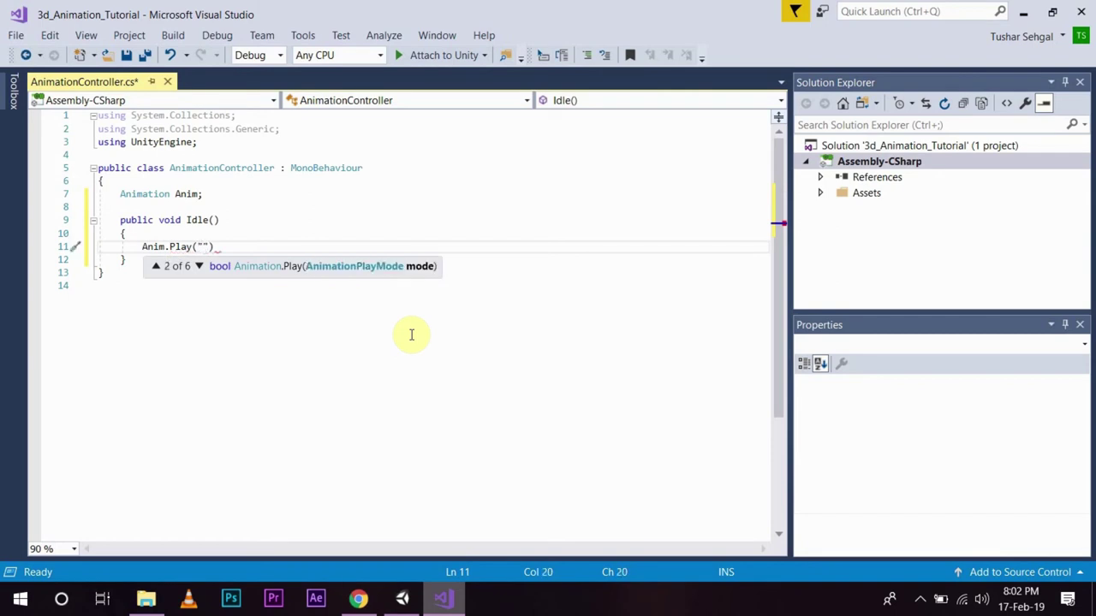
pyautogui.write('Idle");')
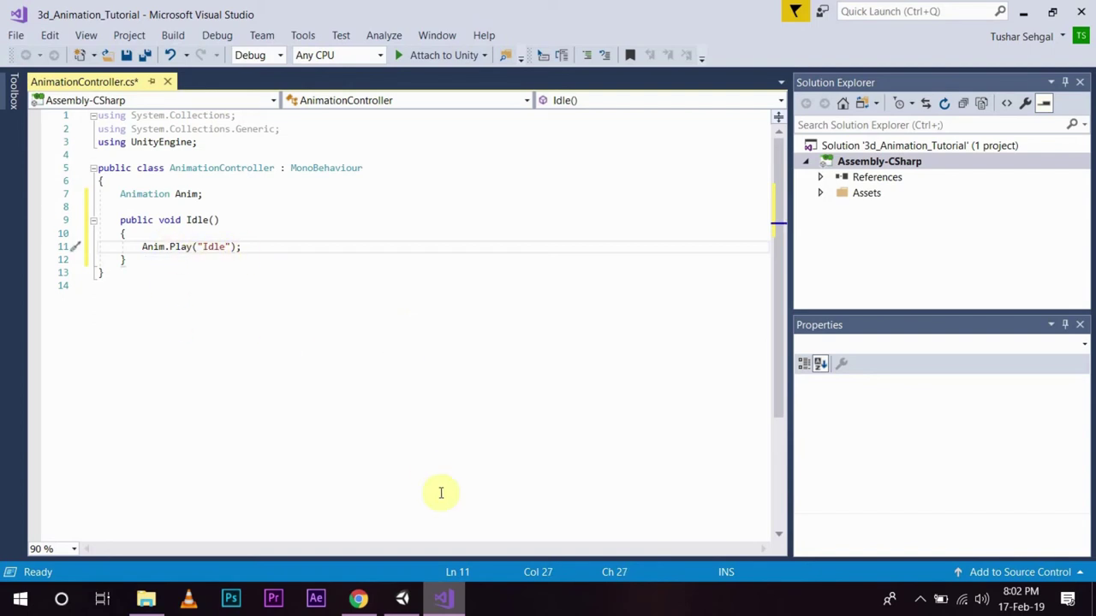
# Switch to Unity and check the Idle clip's name and the clip assigned in the demon's Animation component.
pyautogui.click(402, 598)
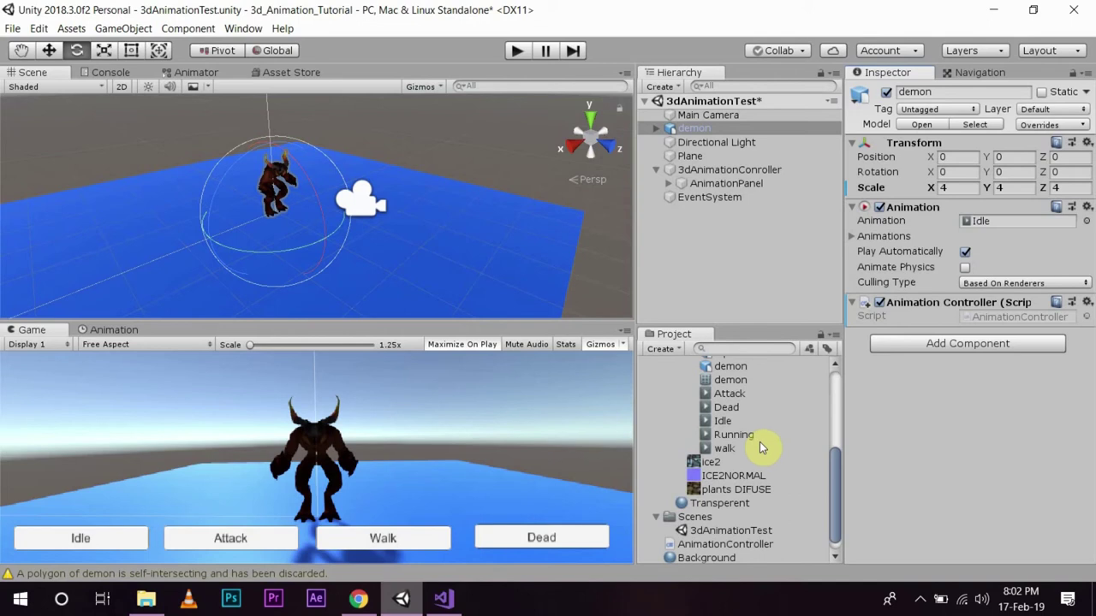
pyautogui.click(723, 421)
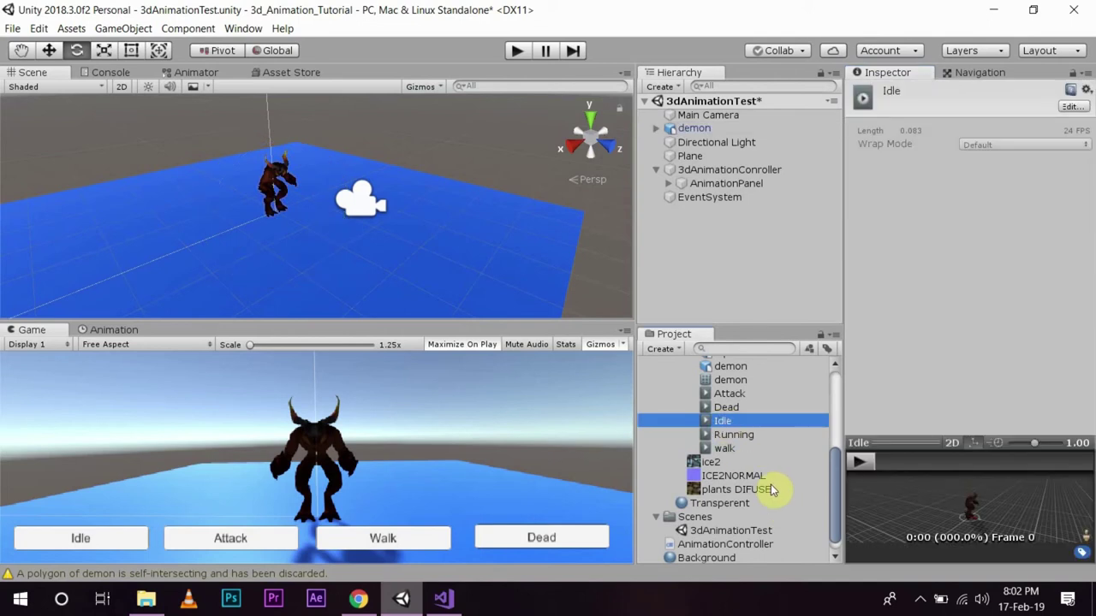
pyautogui.click(695, 128)
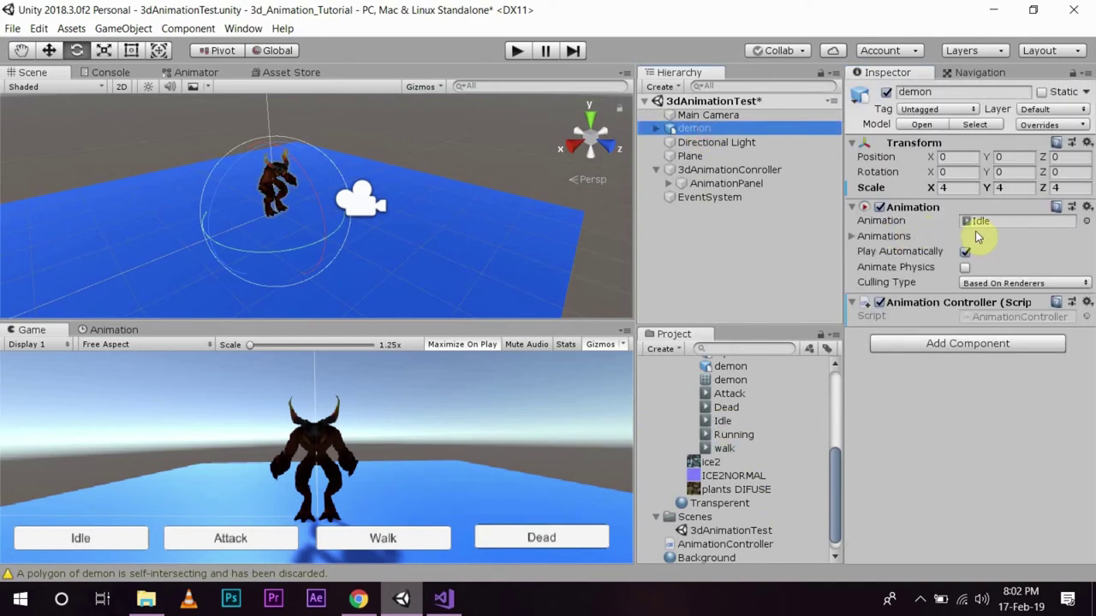